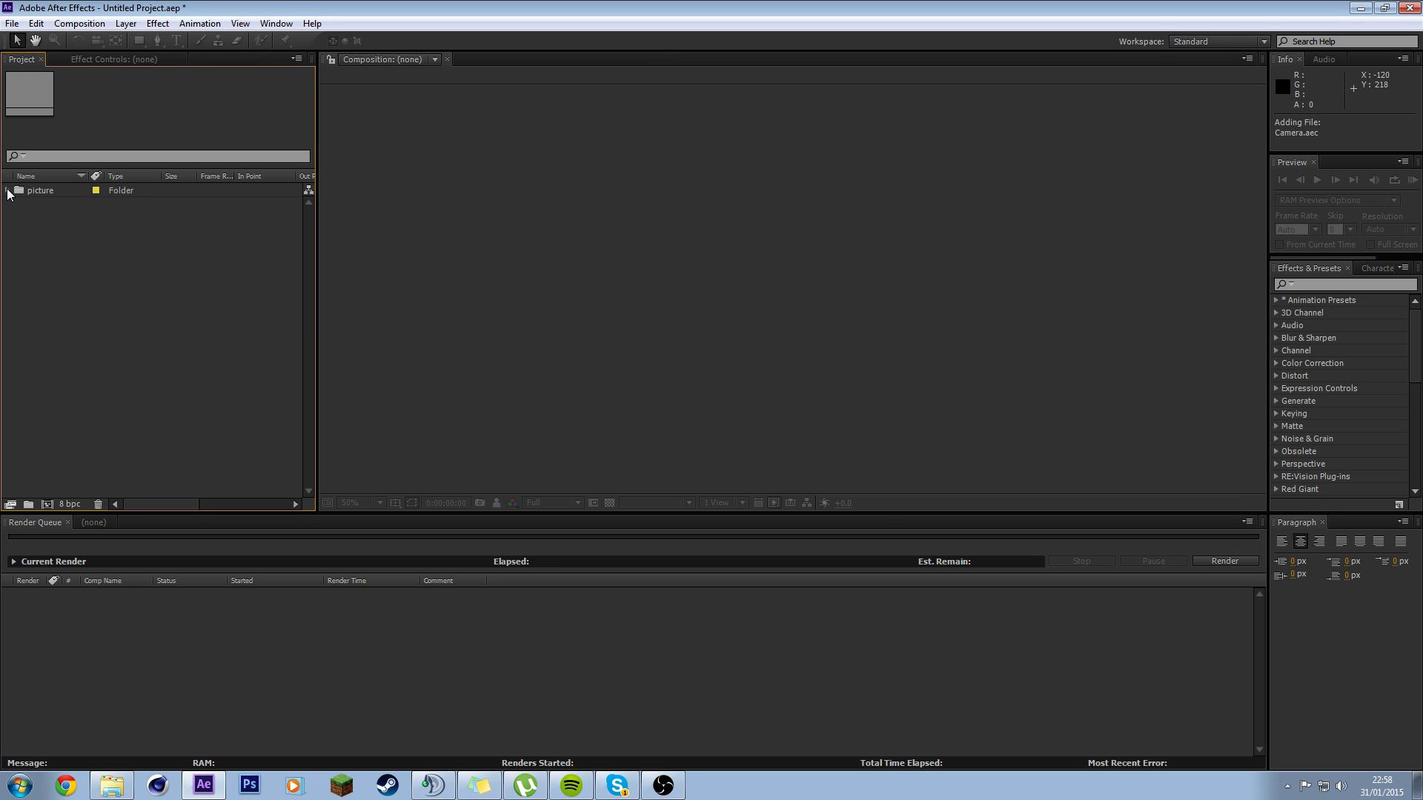
Step: Open the picture composition from the picture folder and move the current time to 0:00:03:15
click(8, 190)
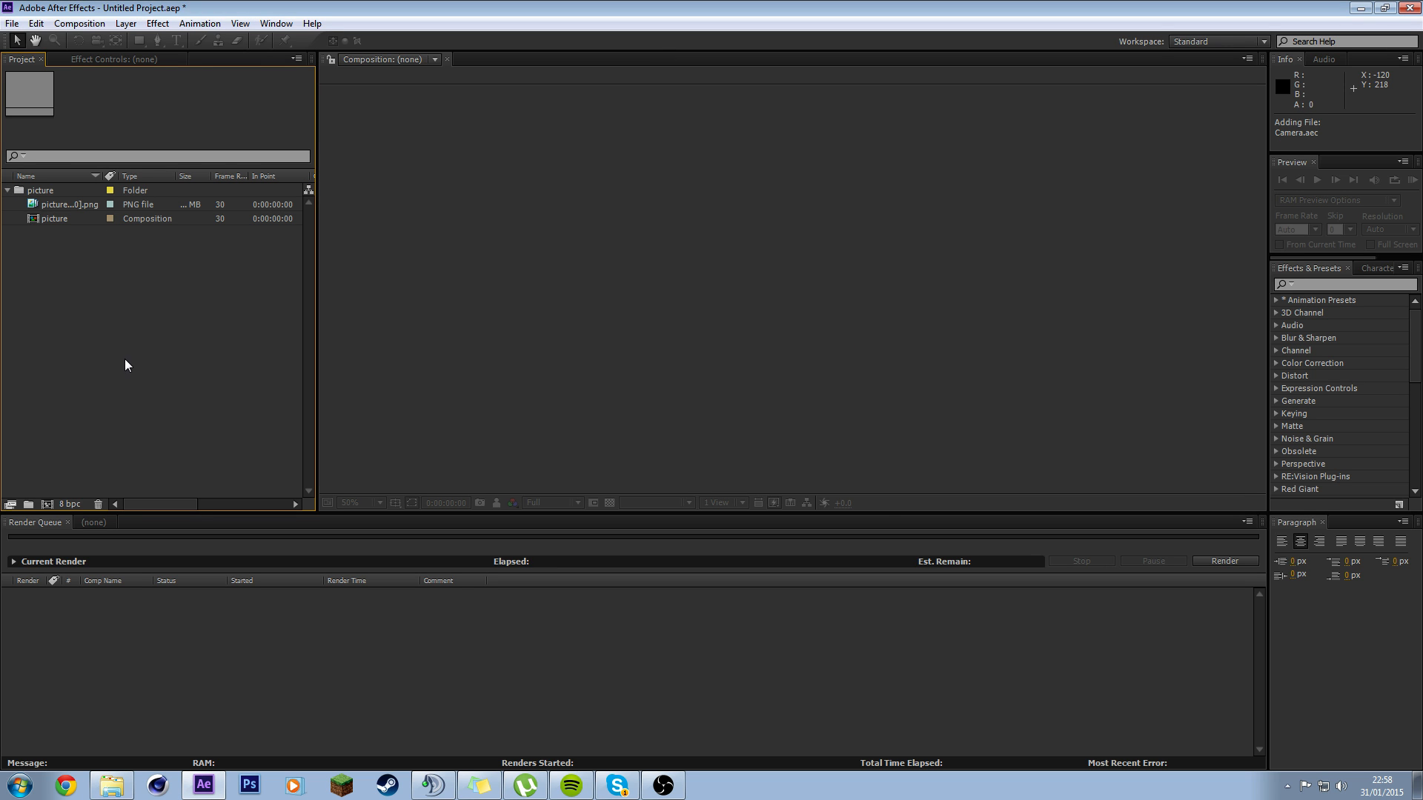
click(58, 221)
double_click(58, 221)
click(138, 576)
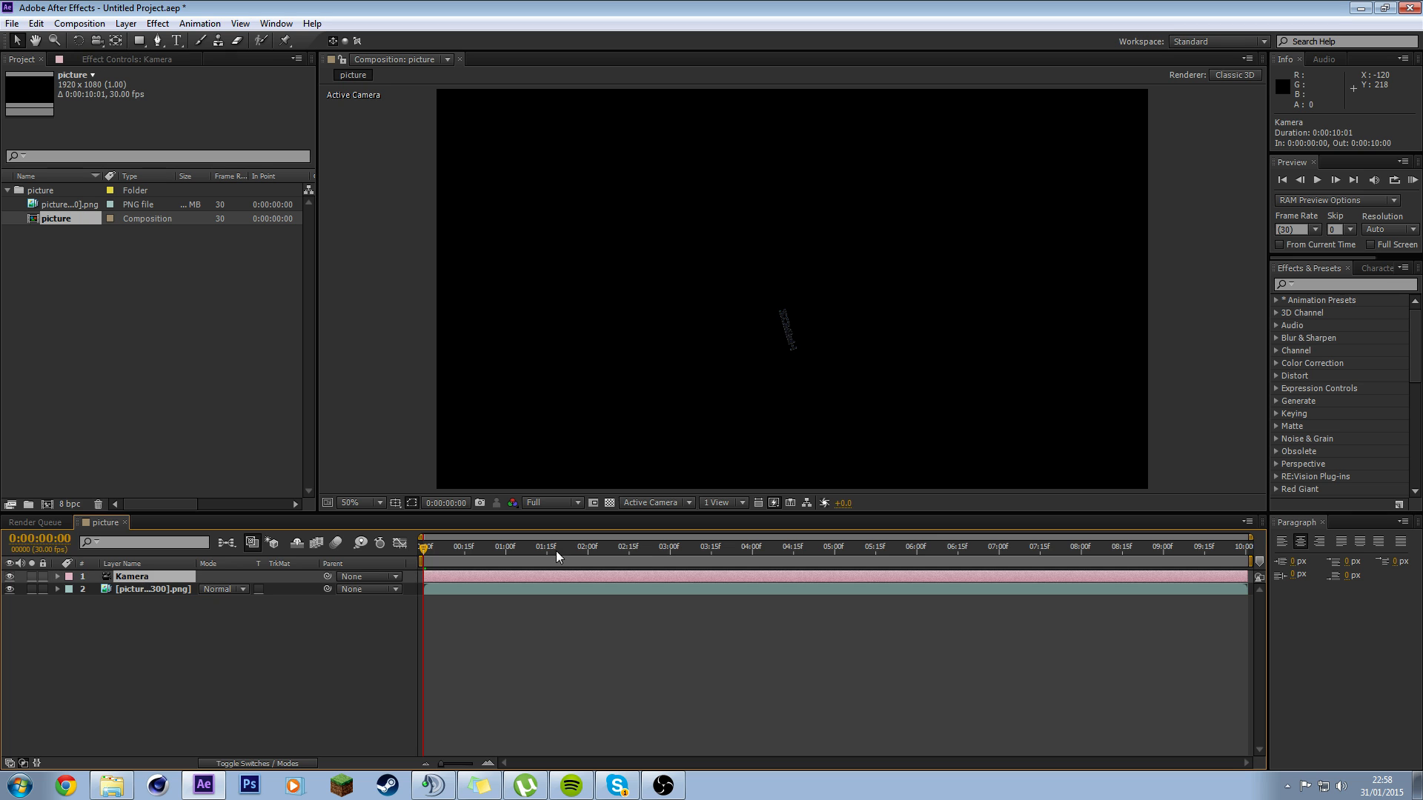
click(642, 549)
mouse_move(713, 571)
mouse_down()
mouse_move(630, 571)
mouse_move(768, 572)
mouse_move(710, 571)
mouse_up()
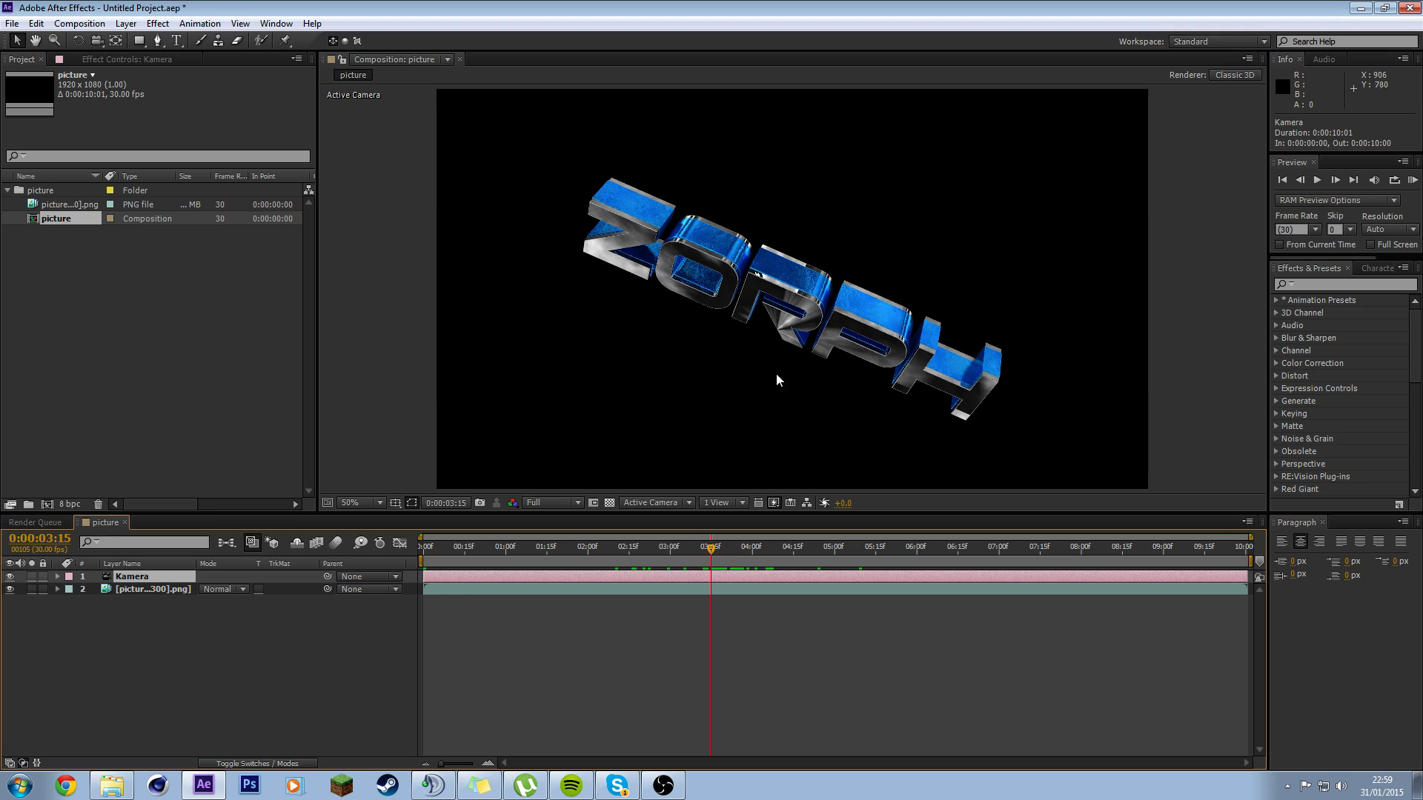
Step: Add a comp-sized black solid and place it beneath the picture PNG layer at the end of the layer stack
click(97, 632)
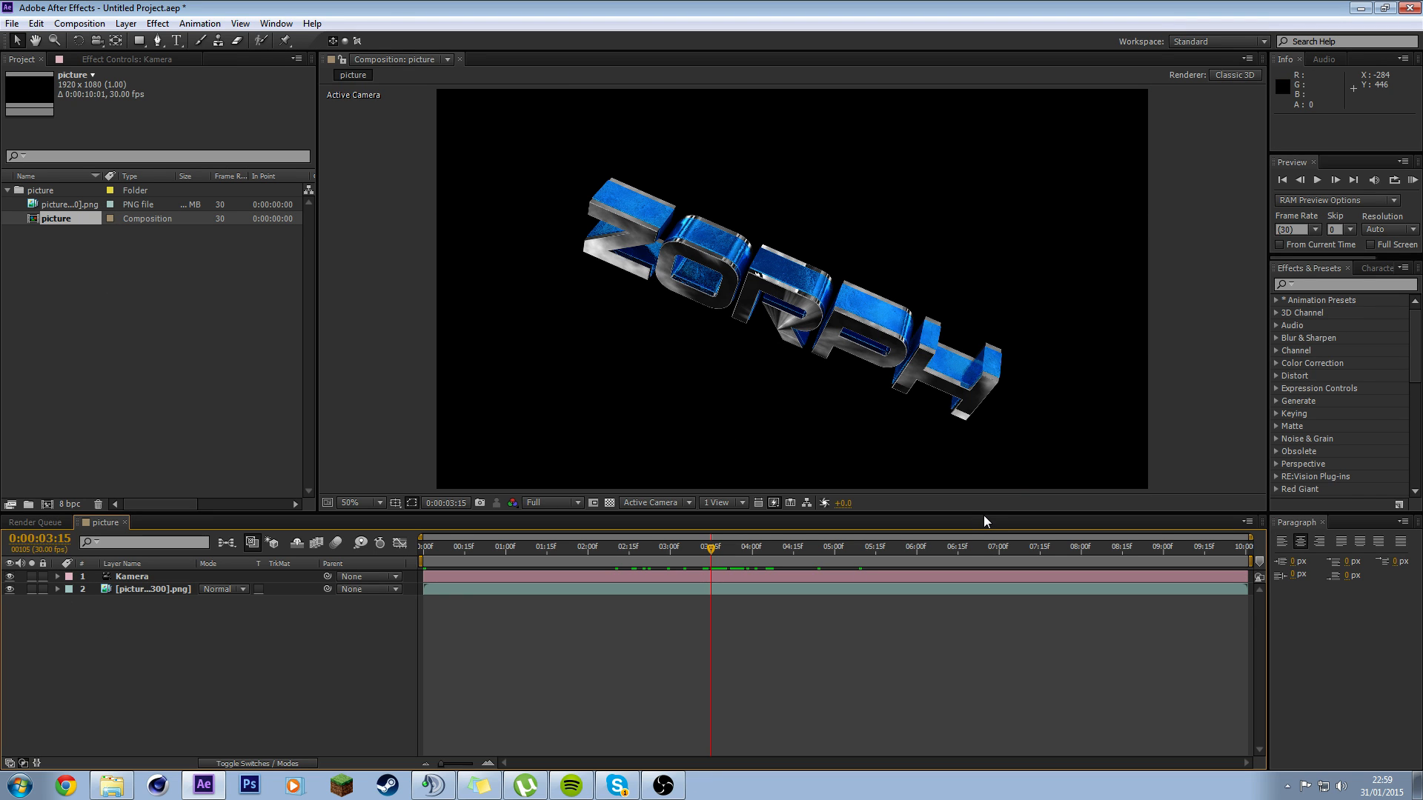
key(ctrl+y)
click(750, 523)
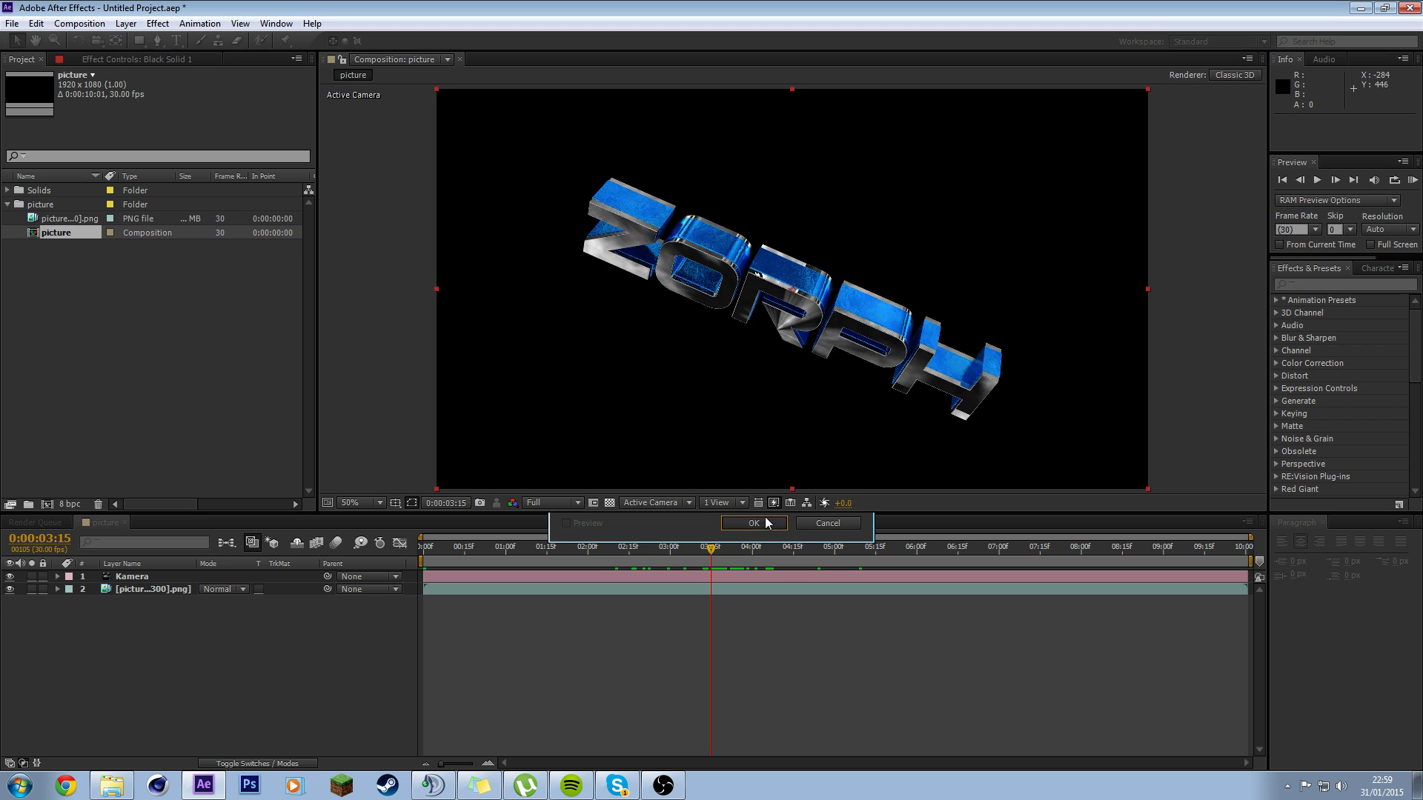
drag(137, 578, 145, 626)
Step: Create a second comp-sized black solid above all layers and apply the CC Jaws effect to it
key(ctrl+y)
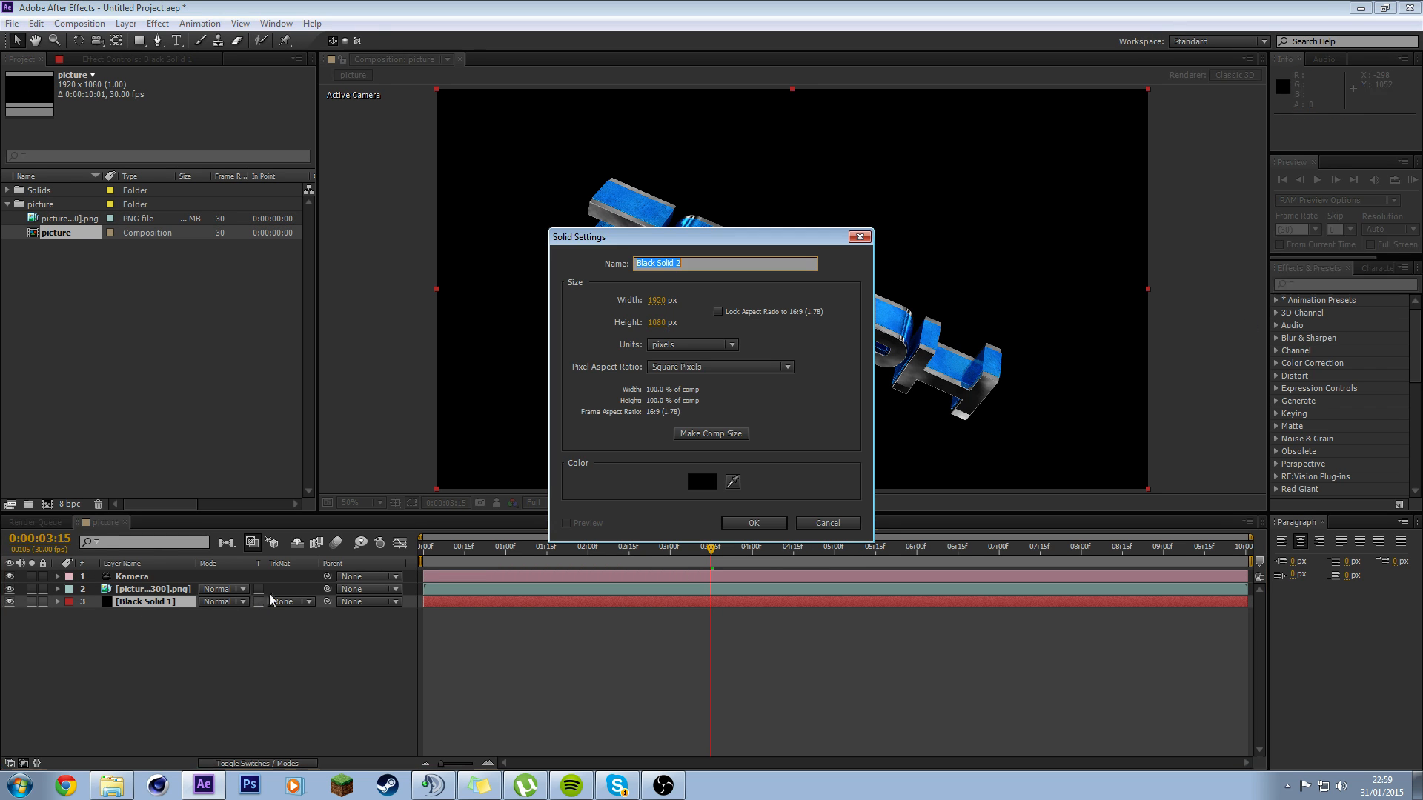
click(743, 523)
click(1310, 286)
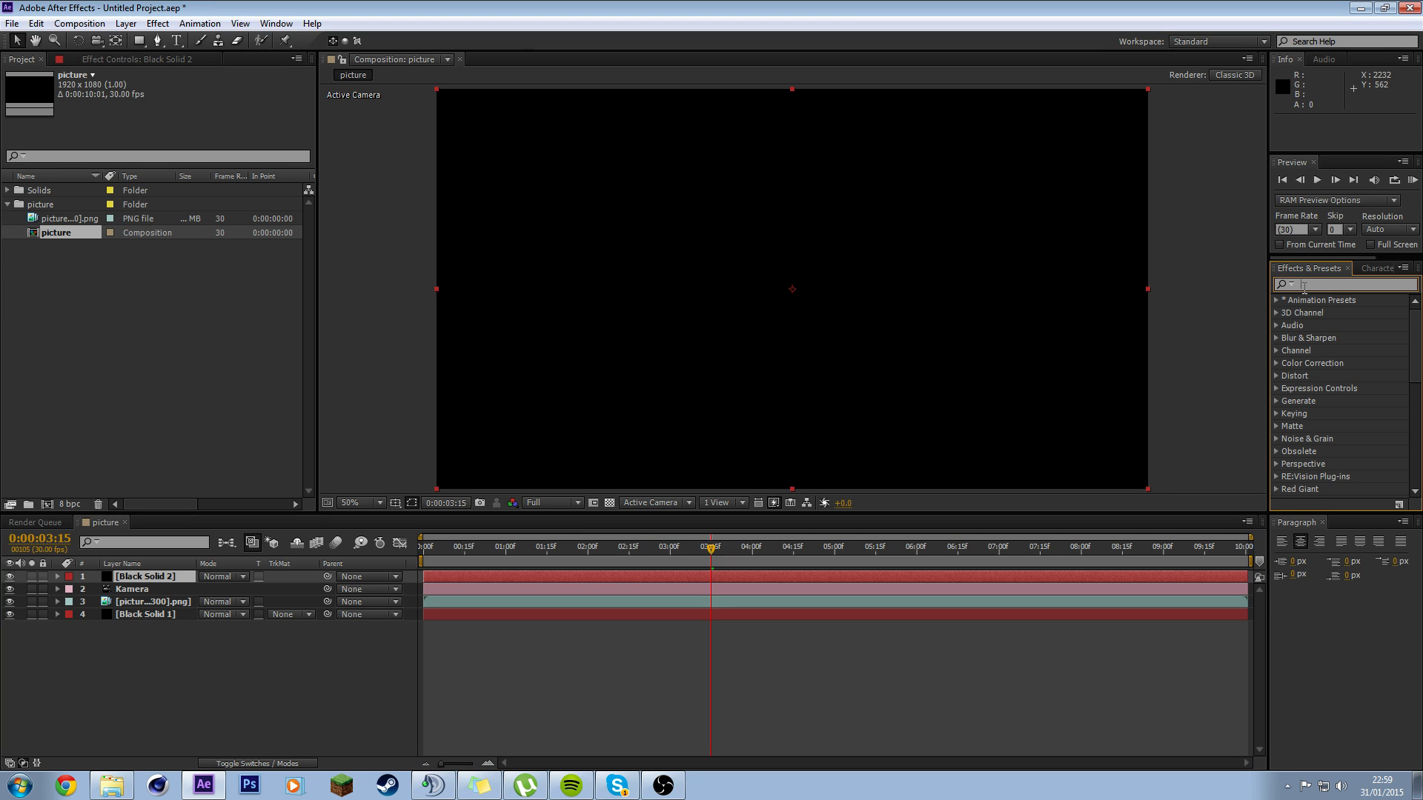
text(jaws)
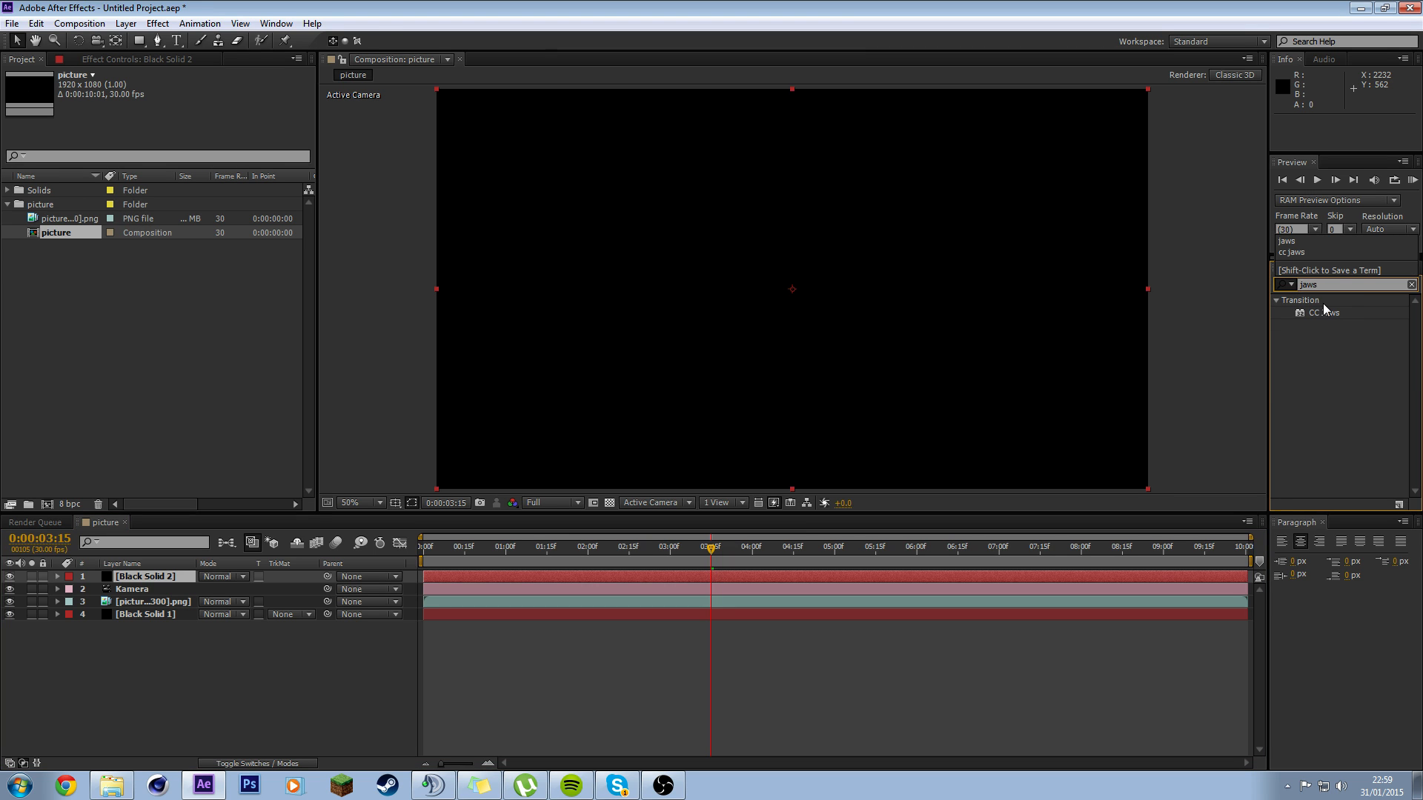
drag(1325, 310, 869, 585)
Step: Set CC Jaws on the upper black solid to 76% Completion and 0% Height
click(181, 101)
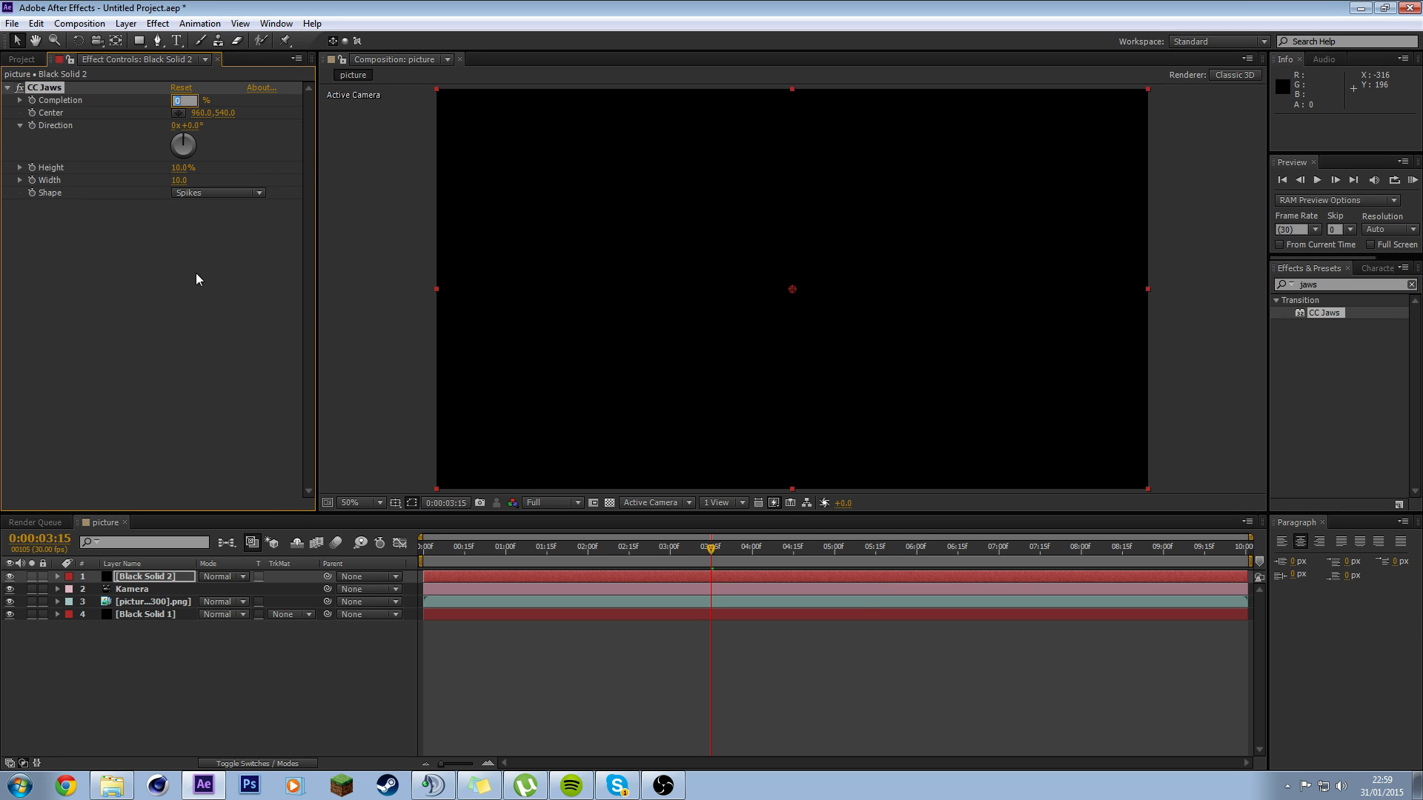
click(153, 292)
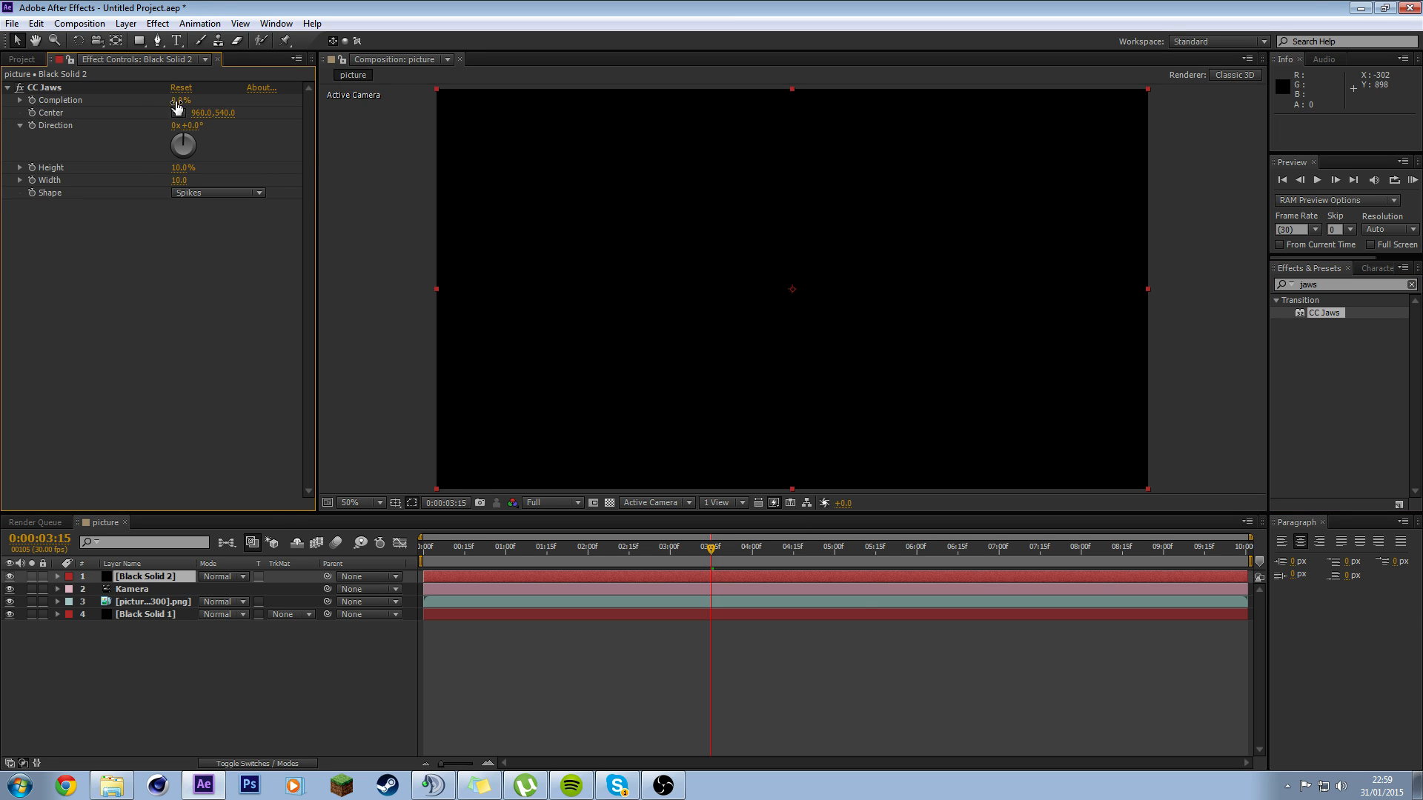
click(178, 102)
text(76)
key(Return)
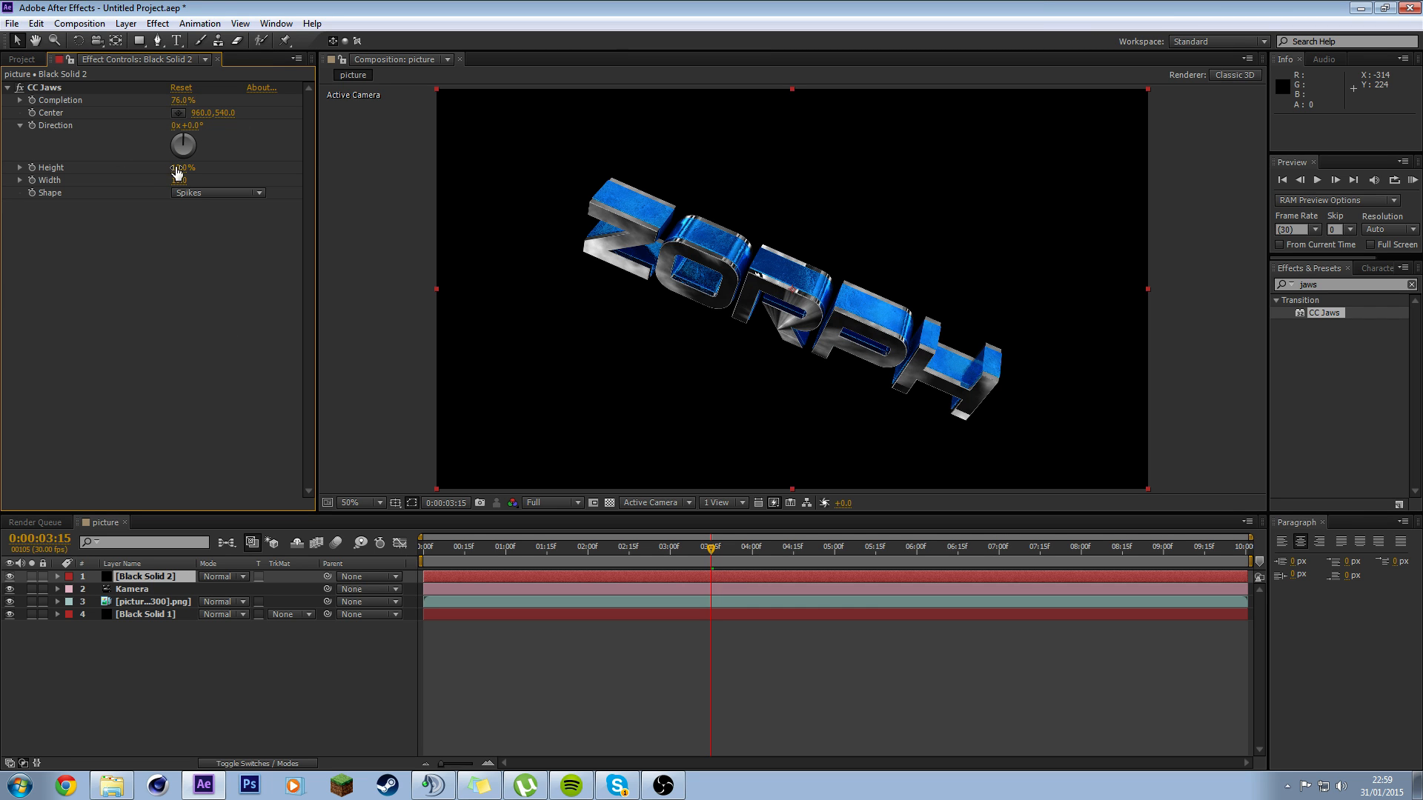
drag(178, 173, 150, 175)
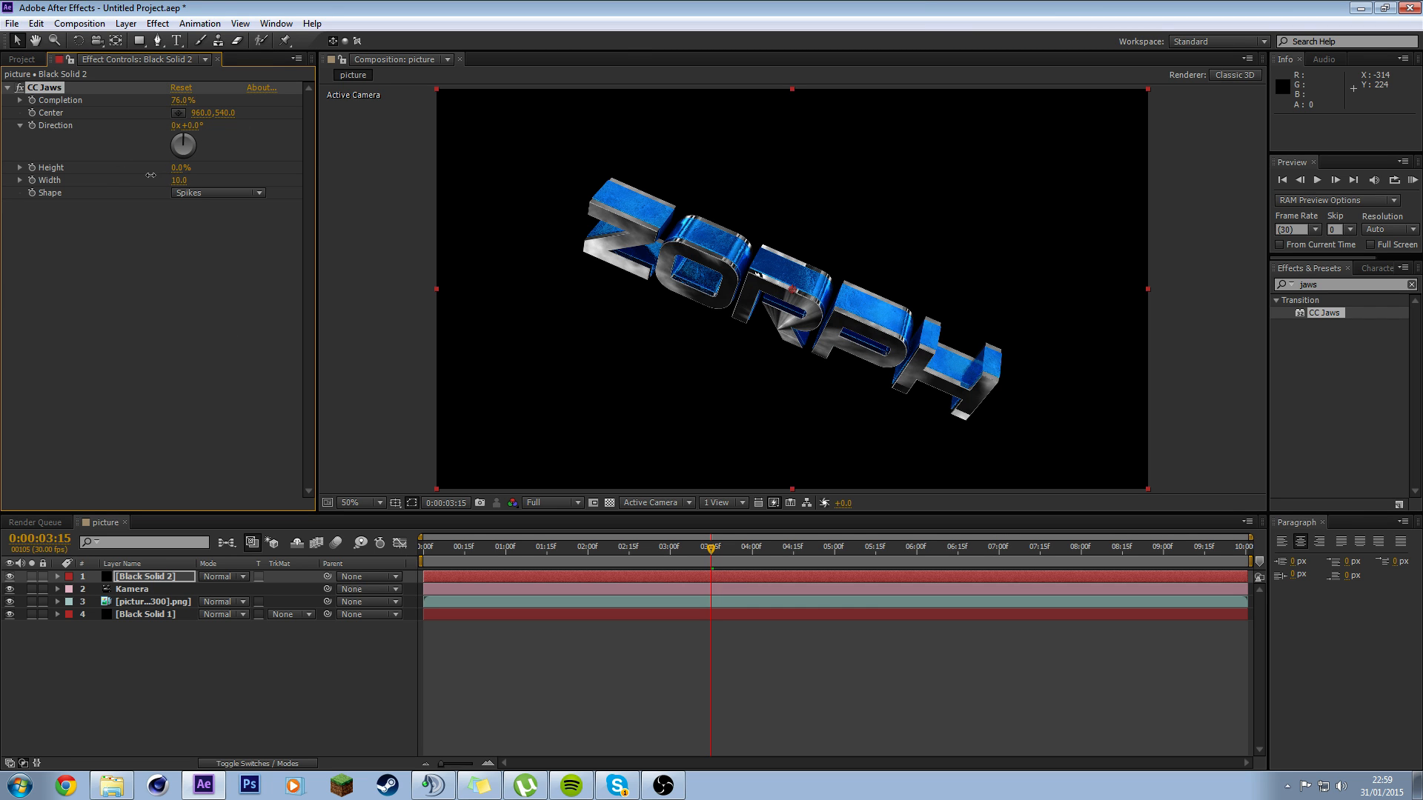
click(126, 285)
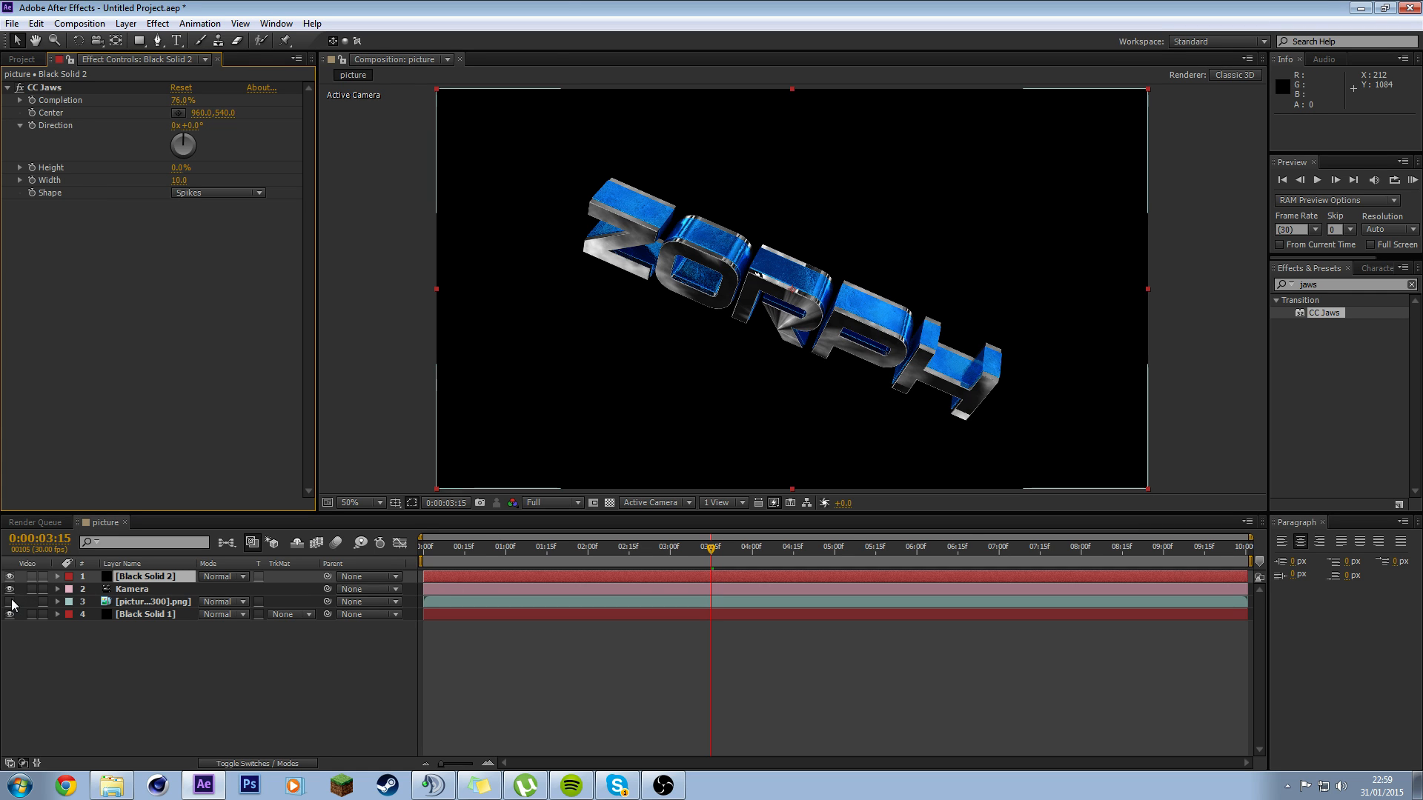
Step: Add an adjustment layer and place it directly beneath Black Solid 2
click(185, 627)
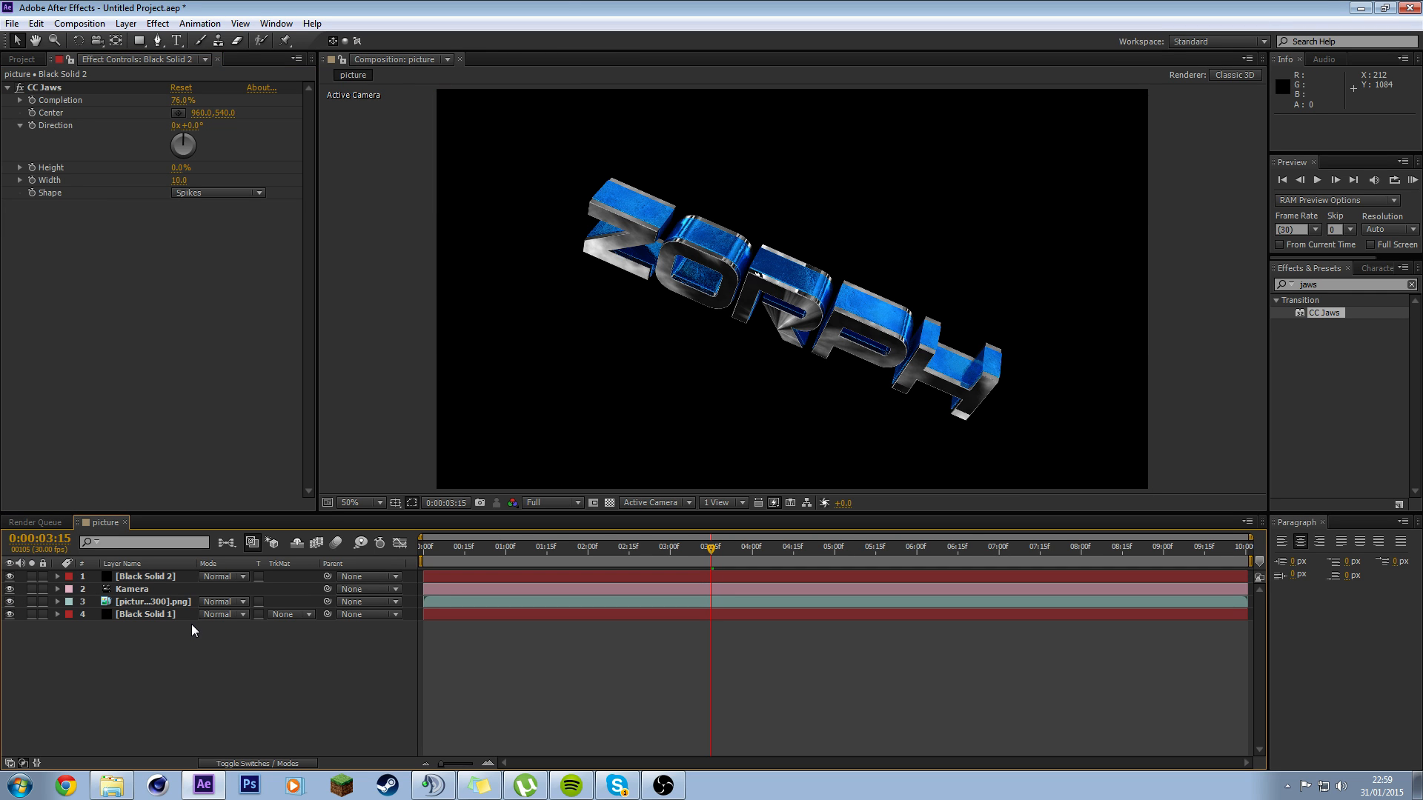
key(ctrl+alt+y)
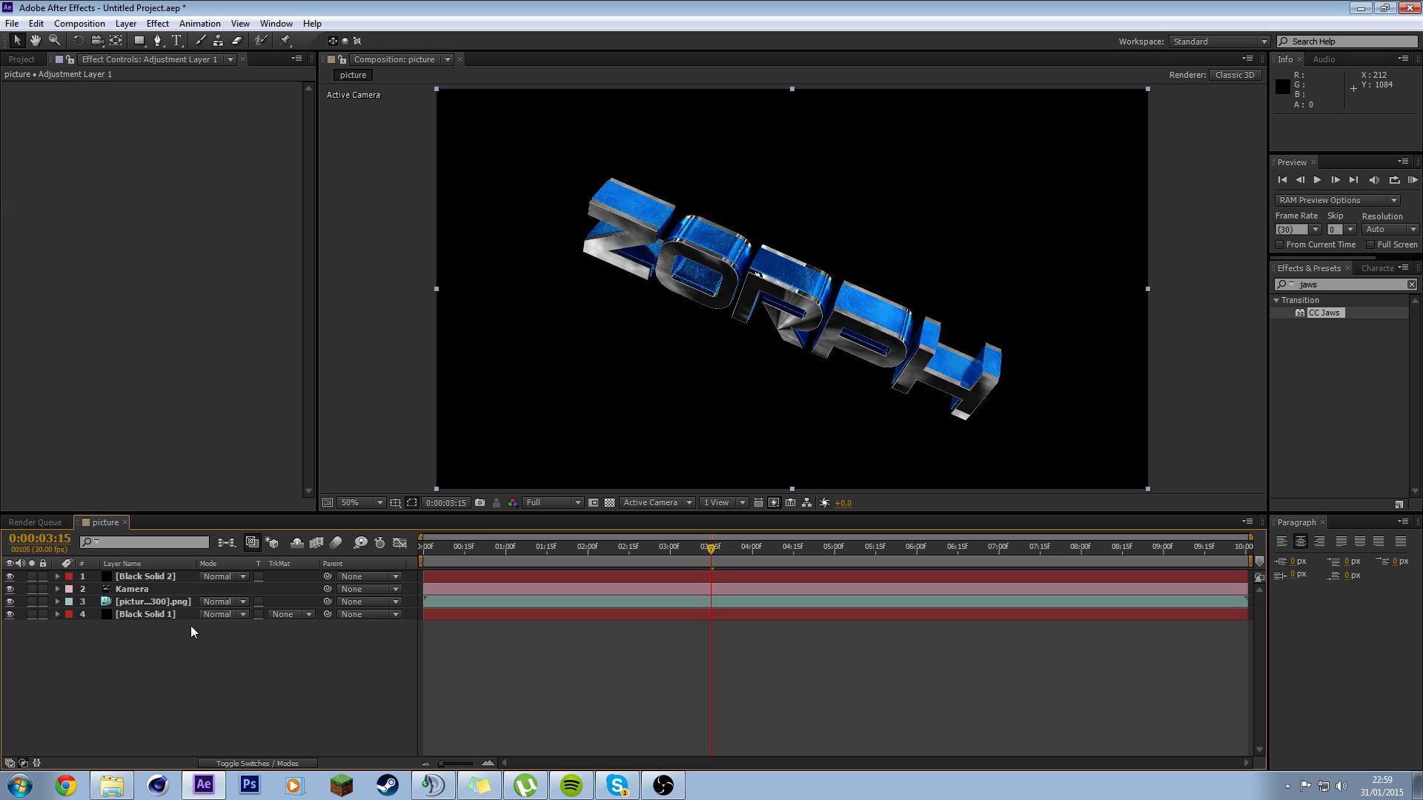
drag(176, 577, 175, 599)
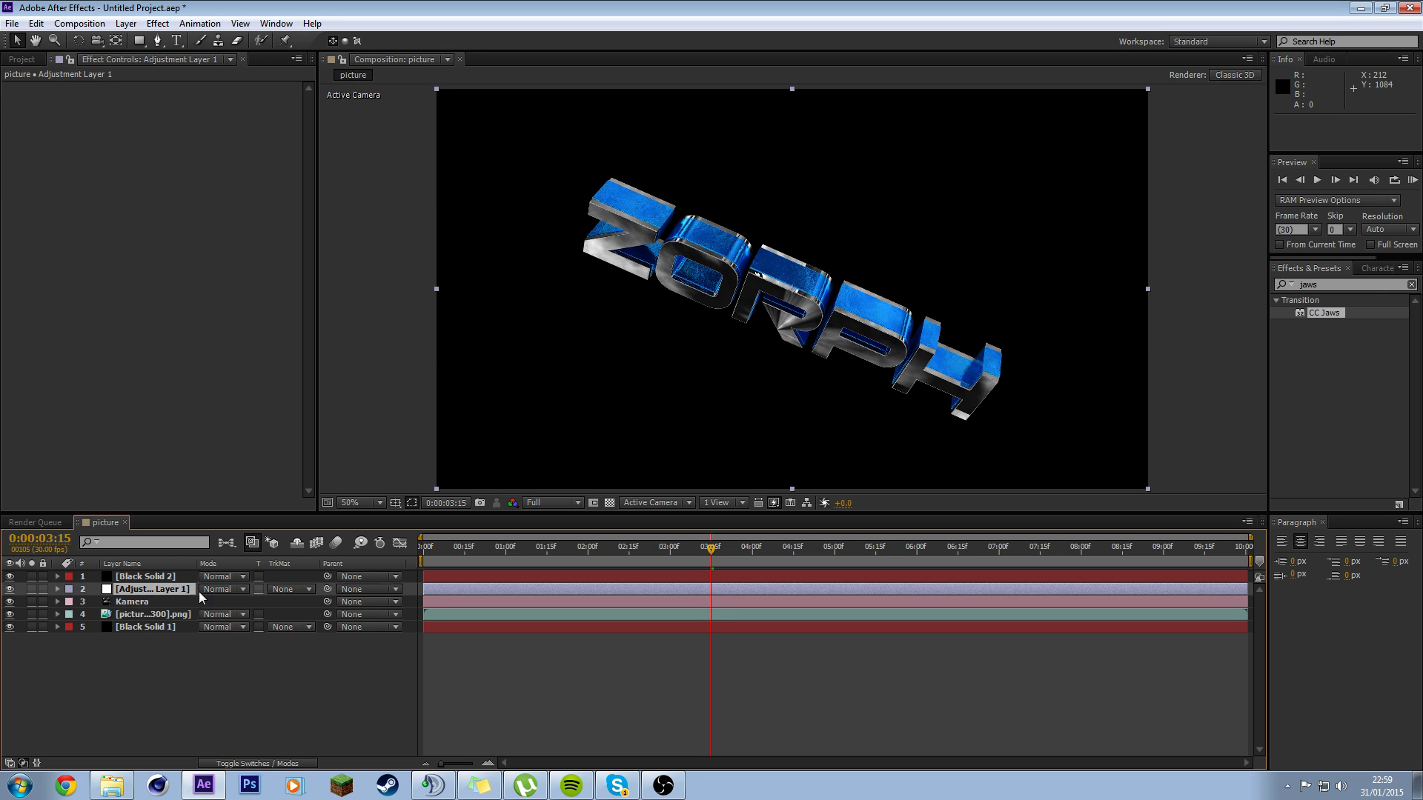
Step: Find Magic Bullet Looks, apply it to the adjustment layer and open its look editor
click(1411, 286)
click(1411, 286)
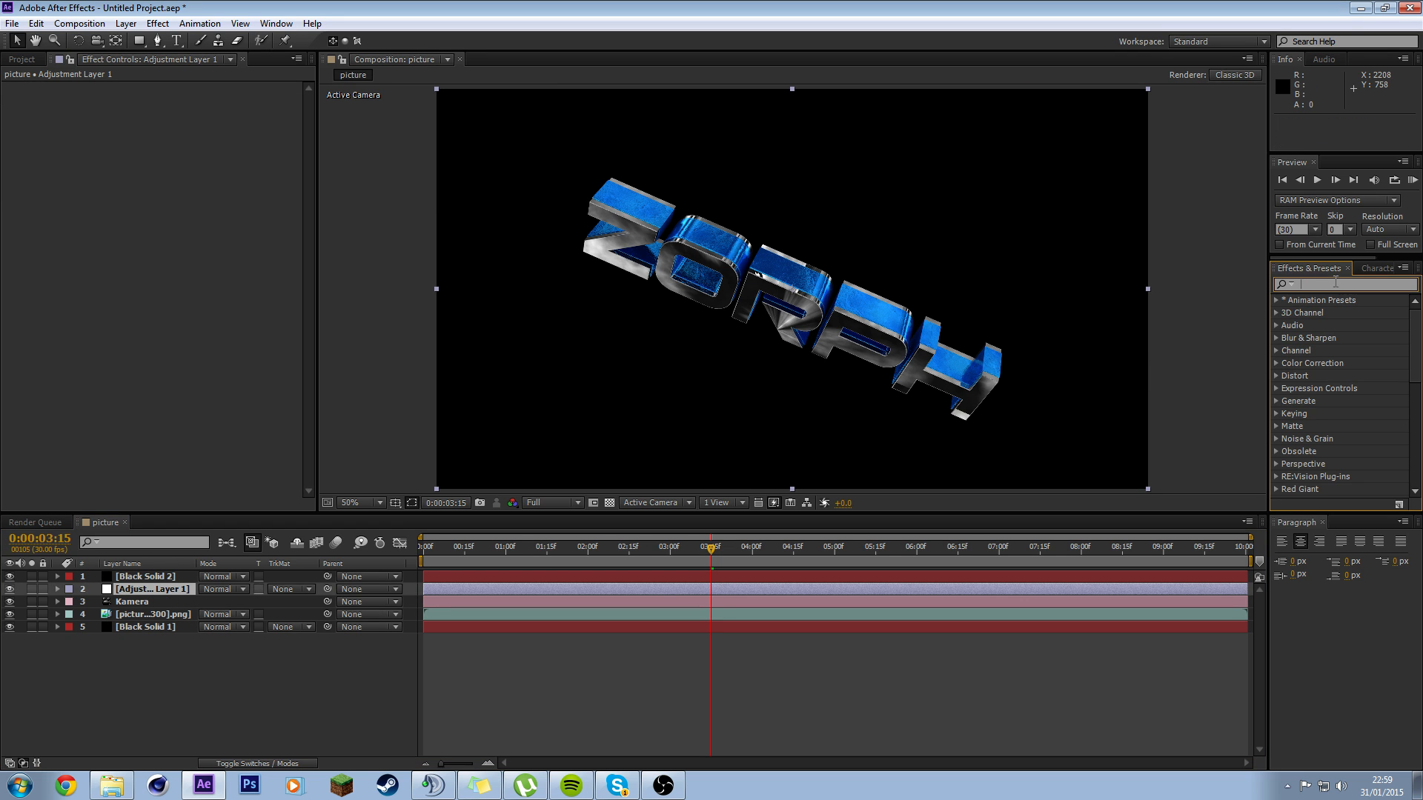
text(looks)
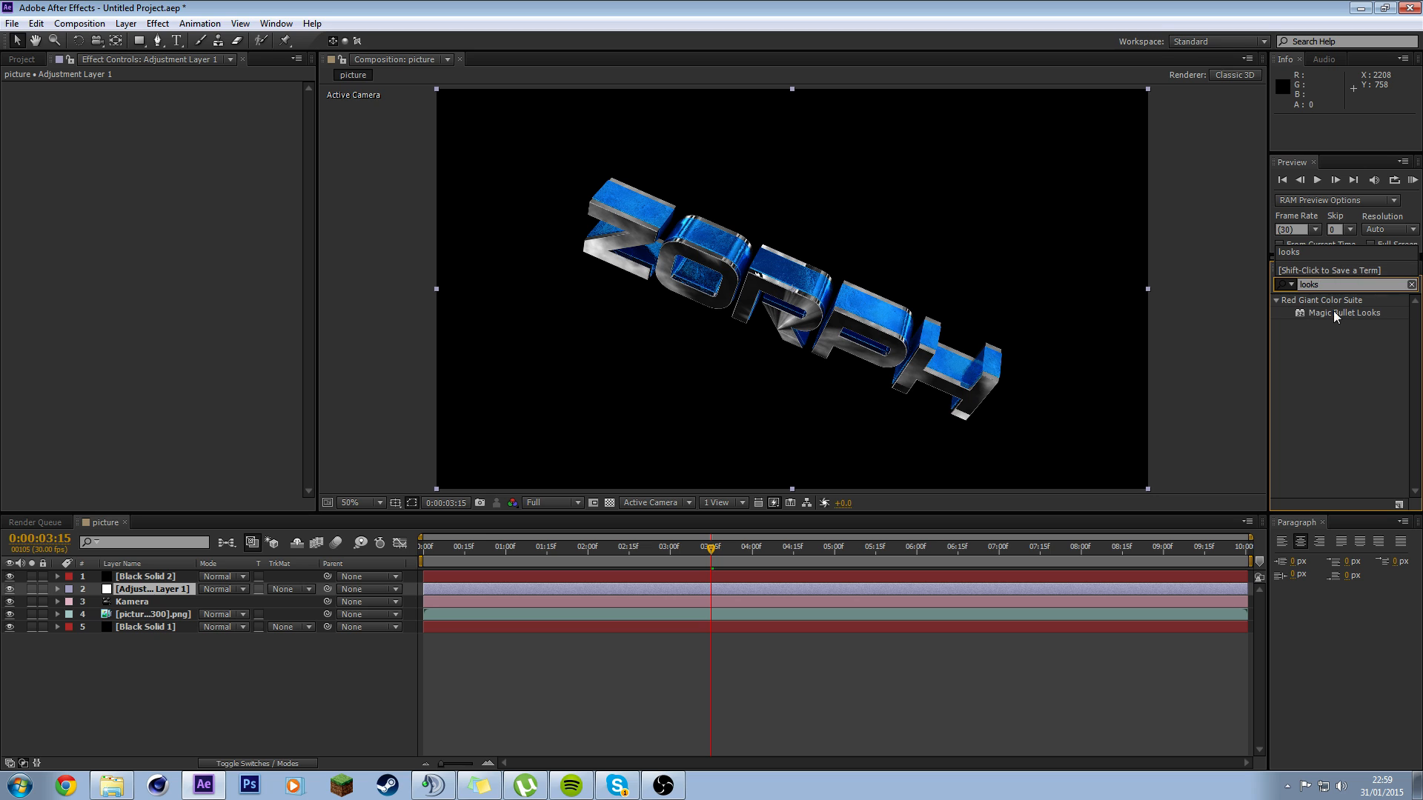
drag(1336, 314, 1307, 329)
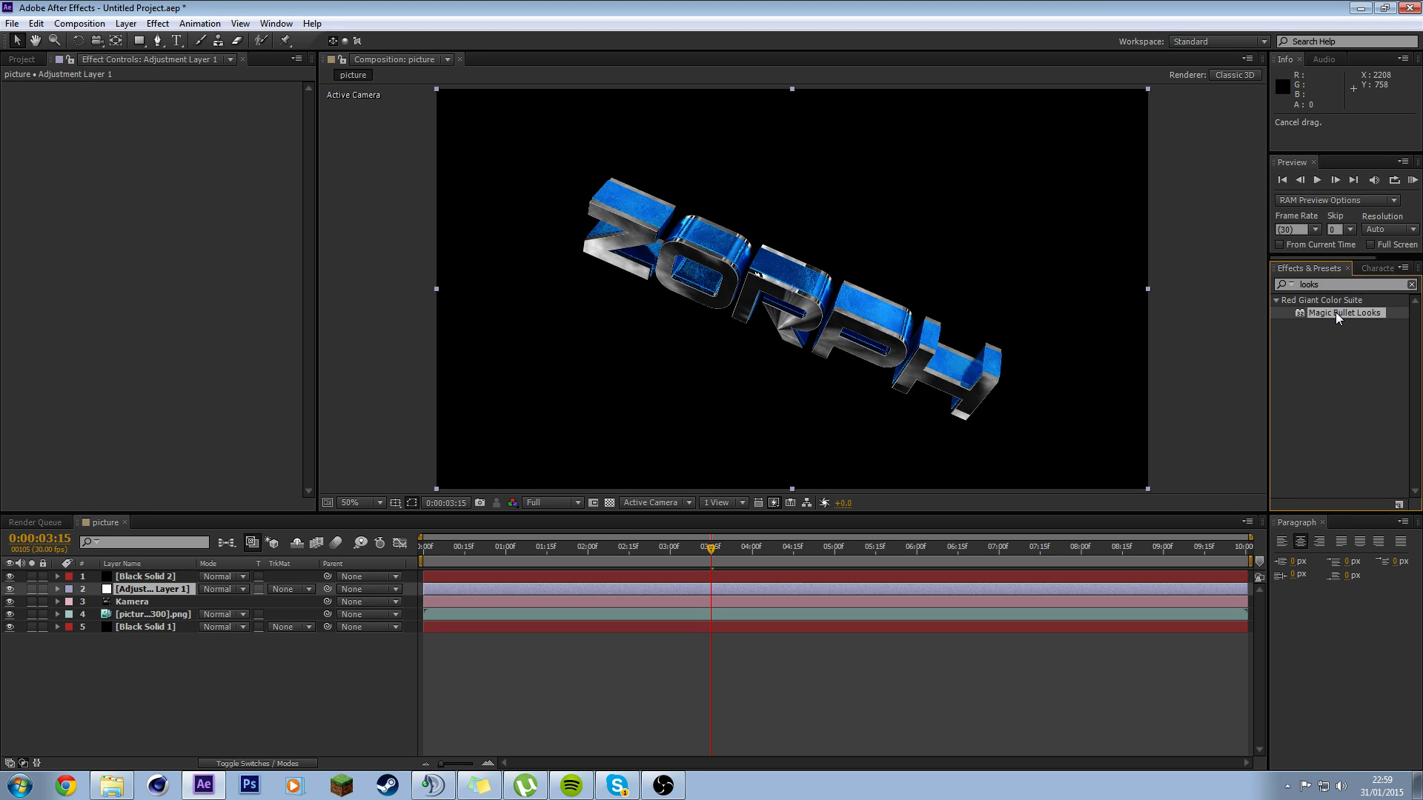
drag(1338, 317, 146, 596)
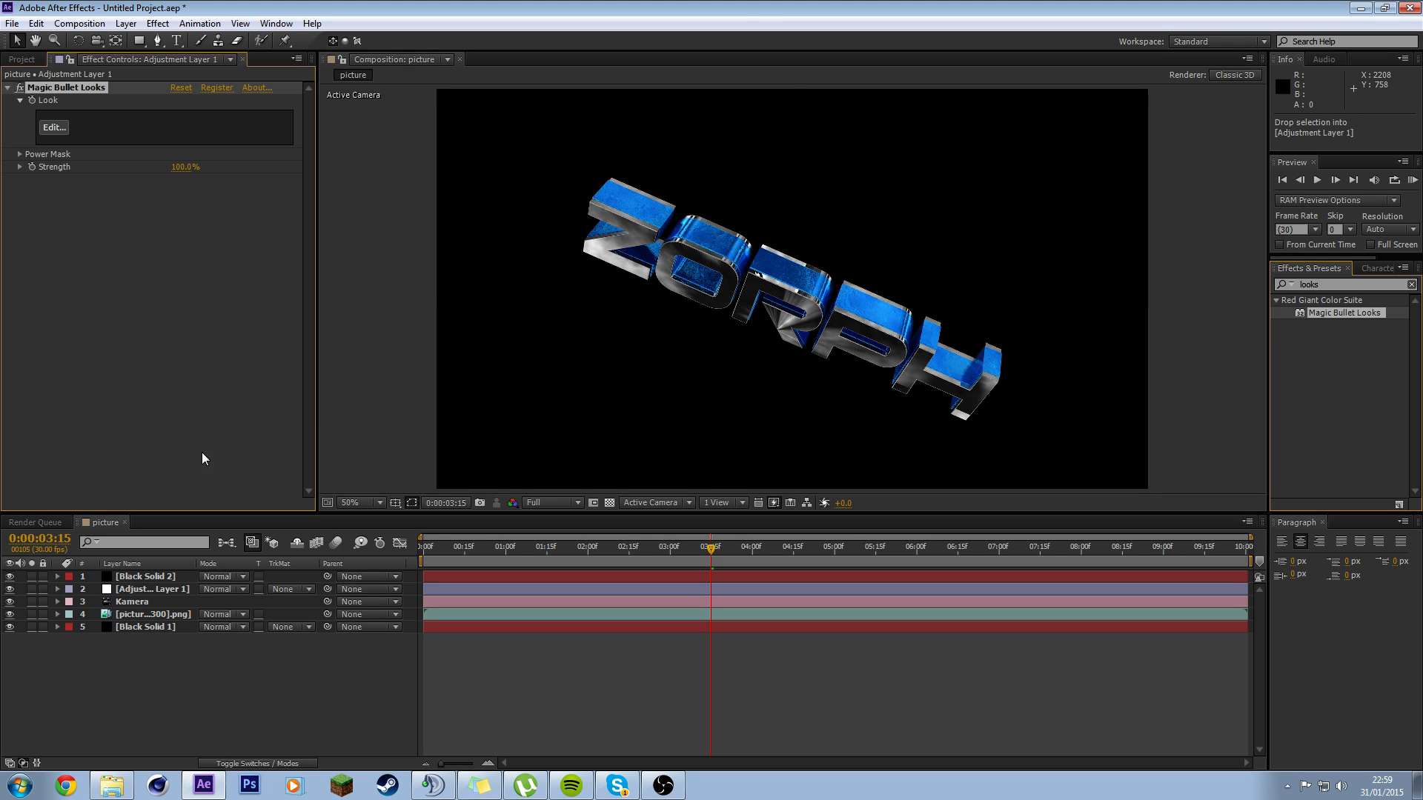
click(55, 128)
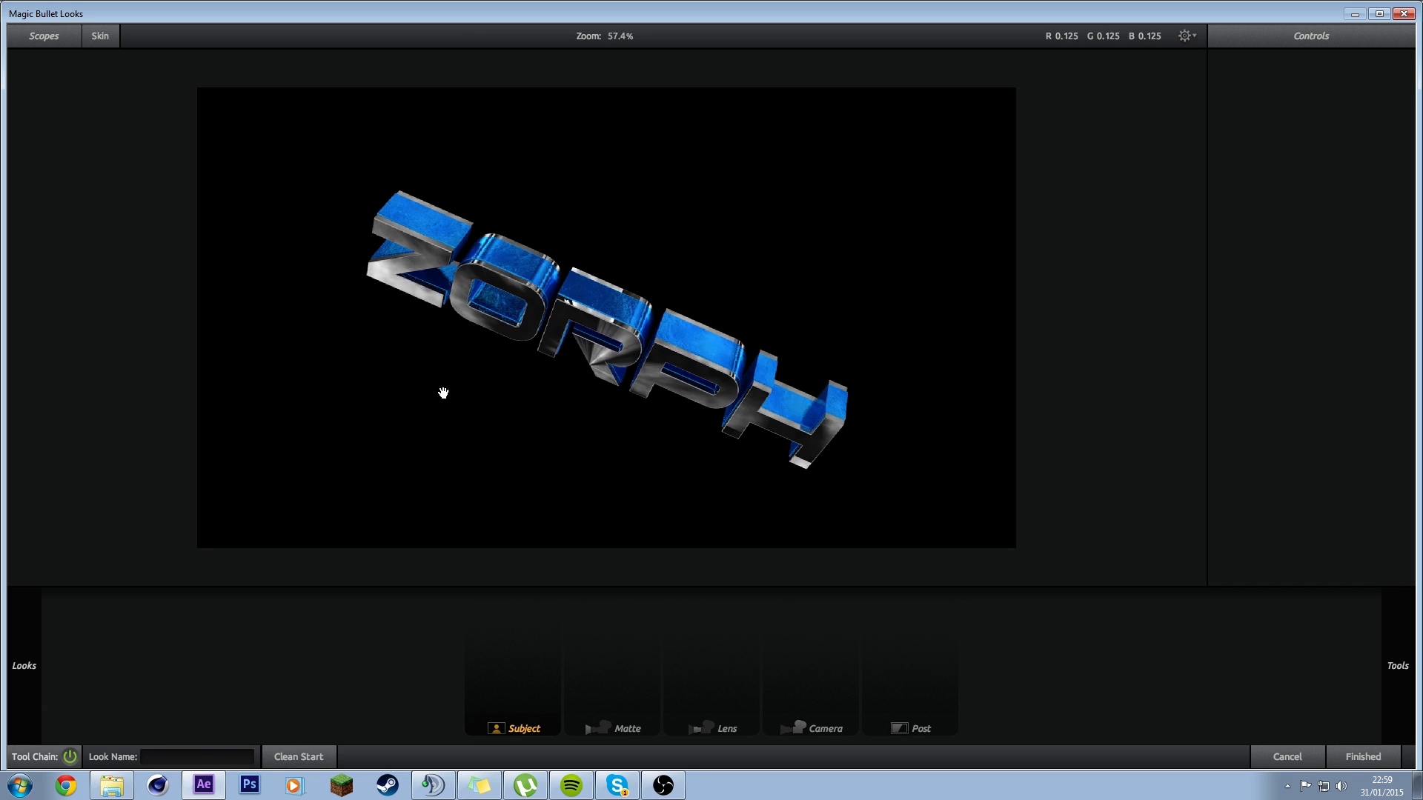
Step: Switch to Skype to check the unread conversation, and return to the Magic Bullet Looks editor
mouse_move(31, 641)
click(618, 785)
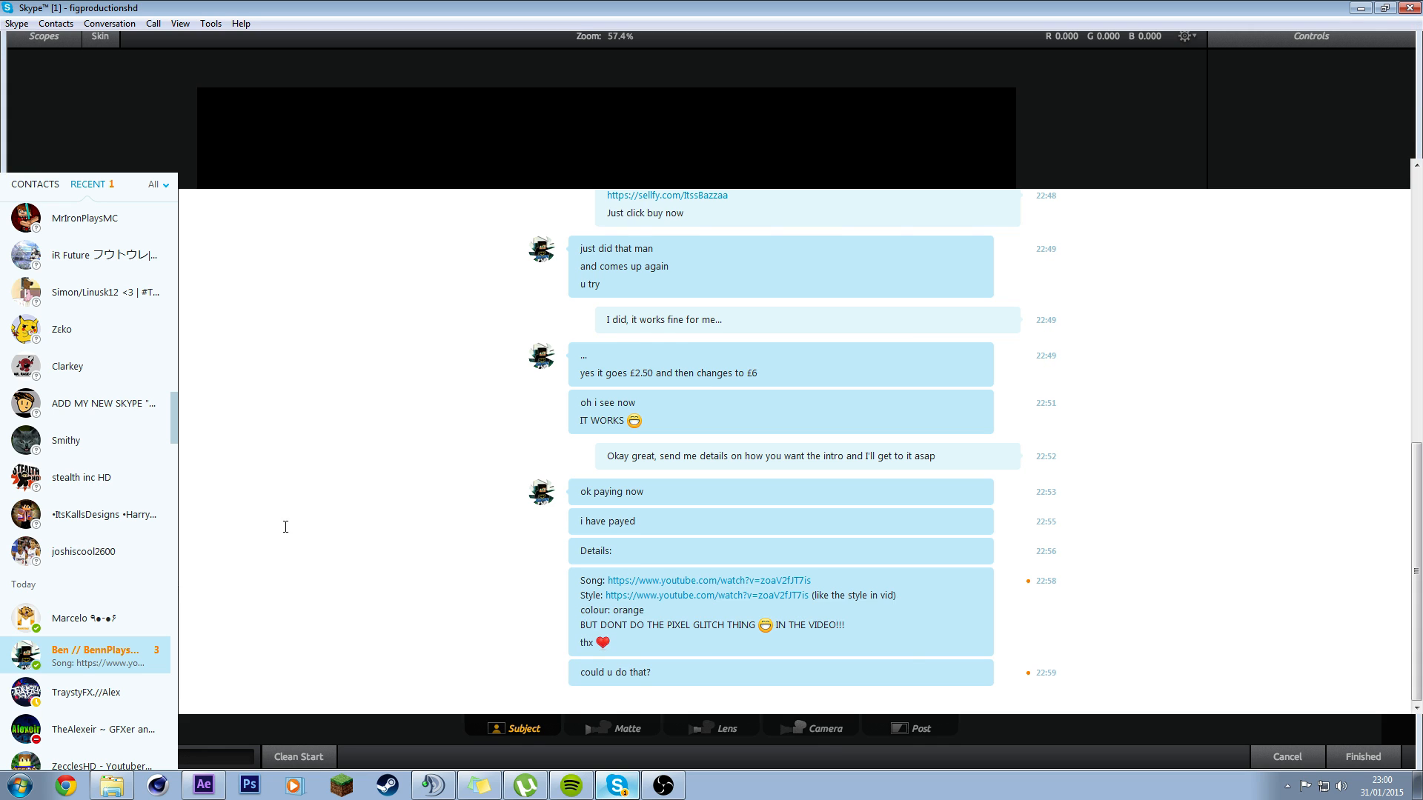
click(87, 655)
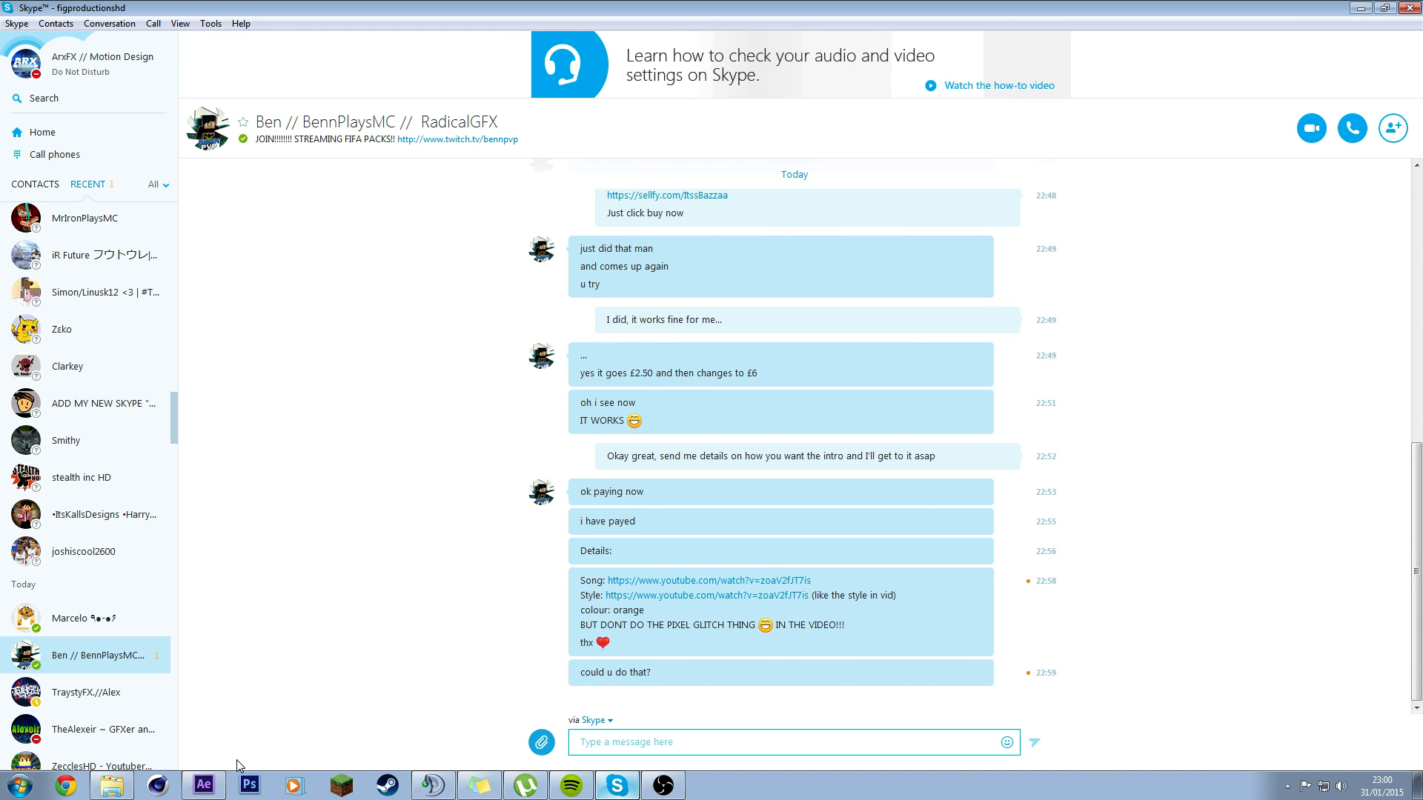
click(207, 779)
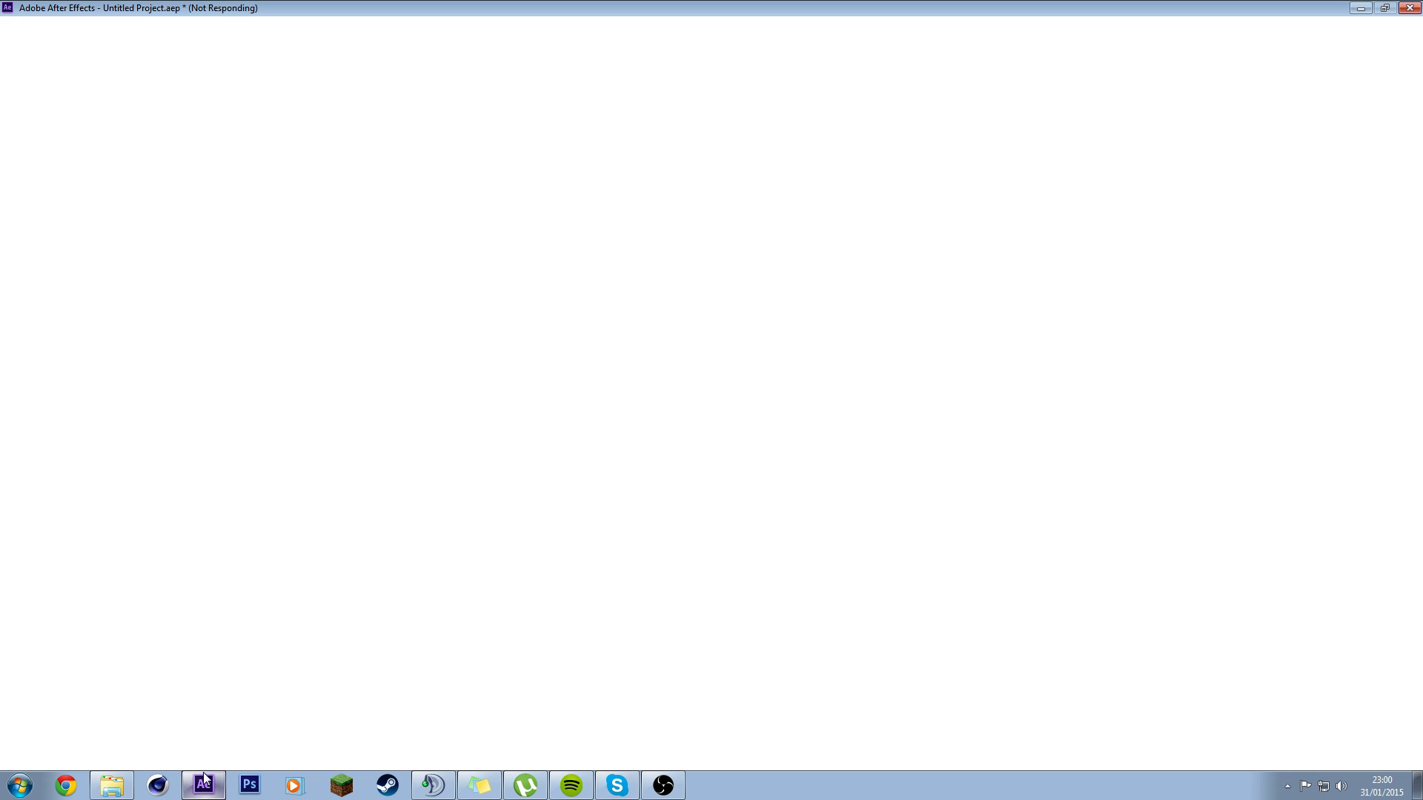
click(1362, 9)
click(1363, 10)
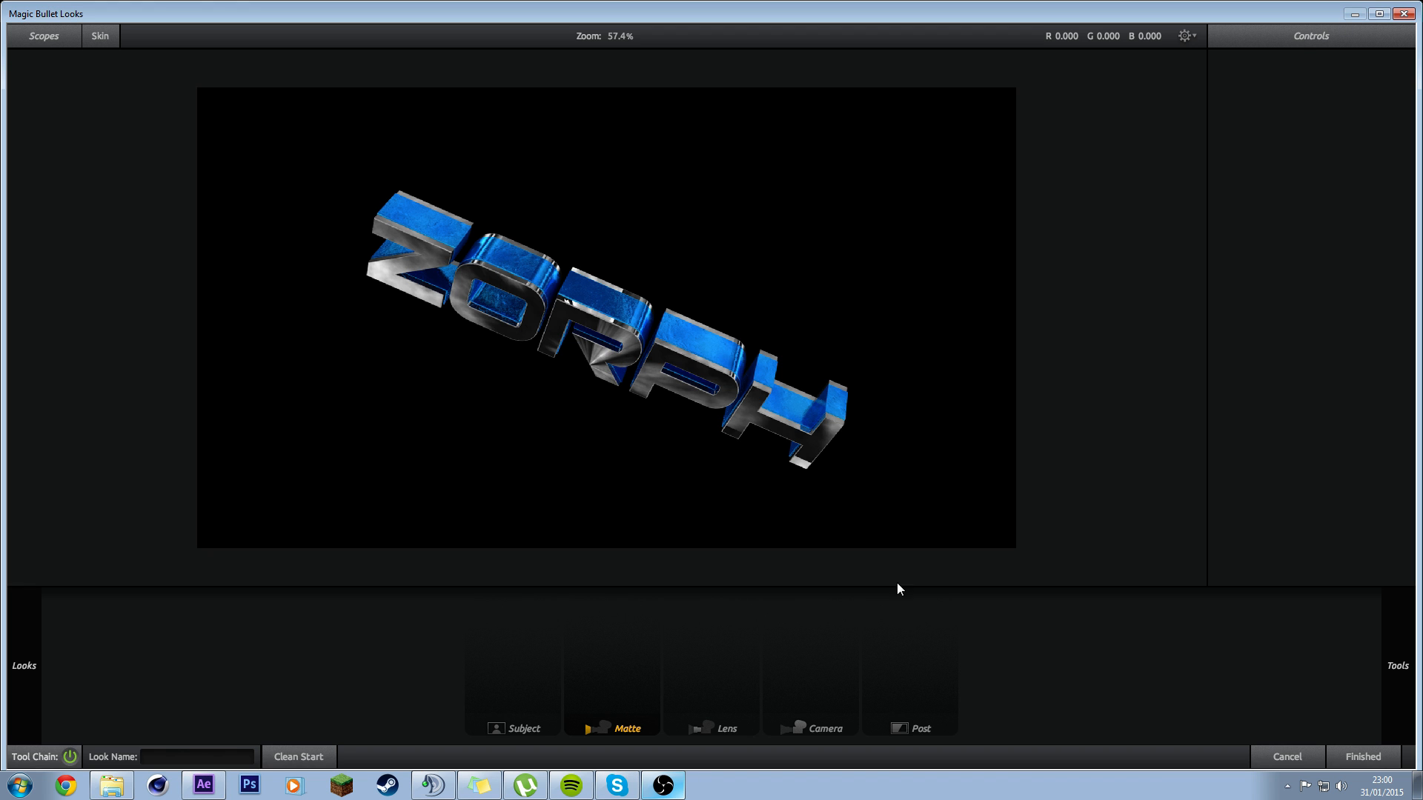
mouse_move(1396, 667)
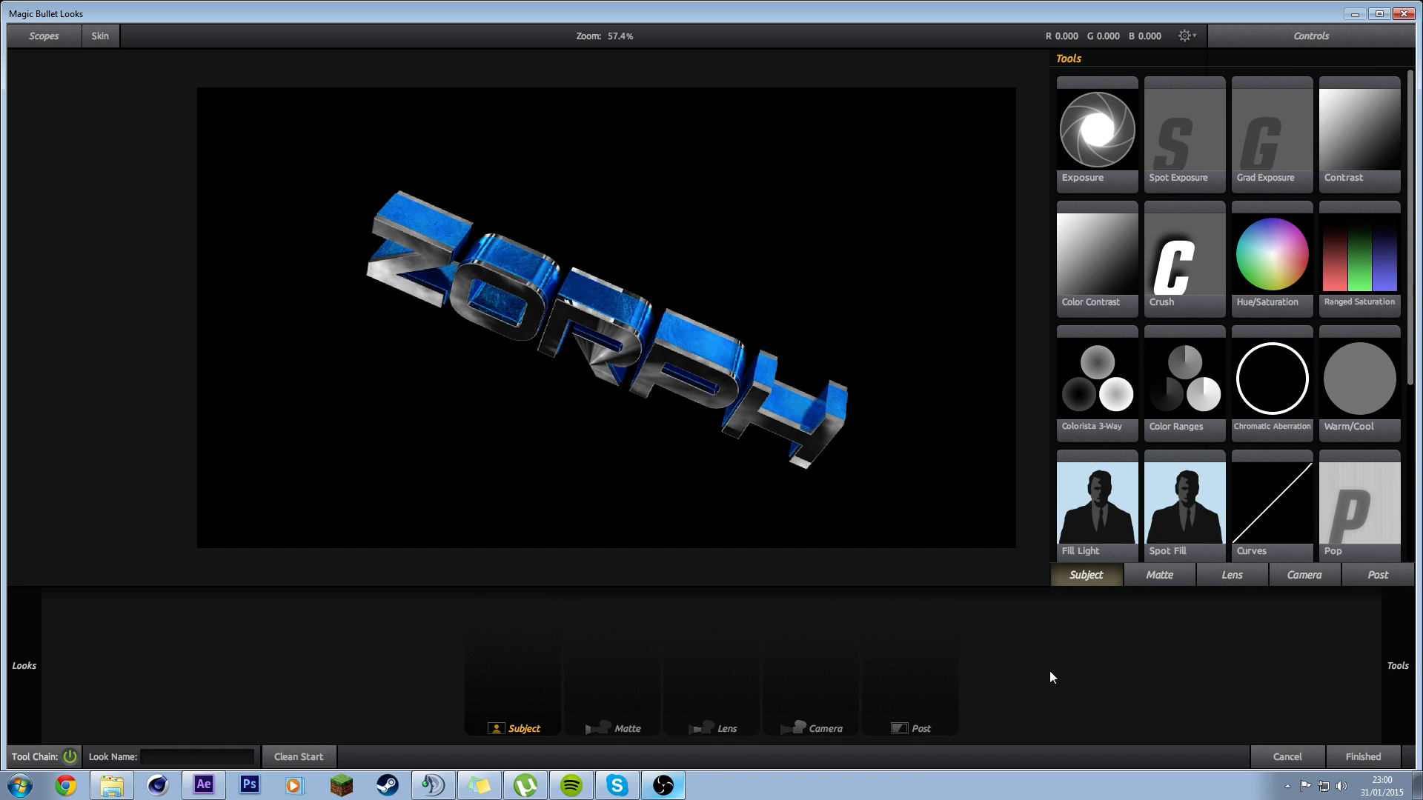
drag(1106, 151, 511, 656)
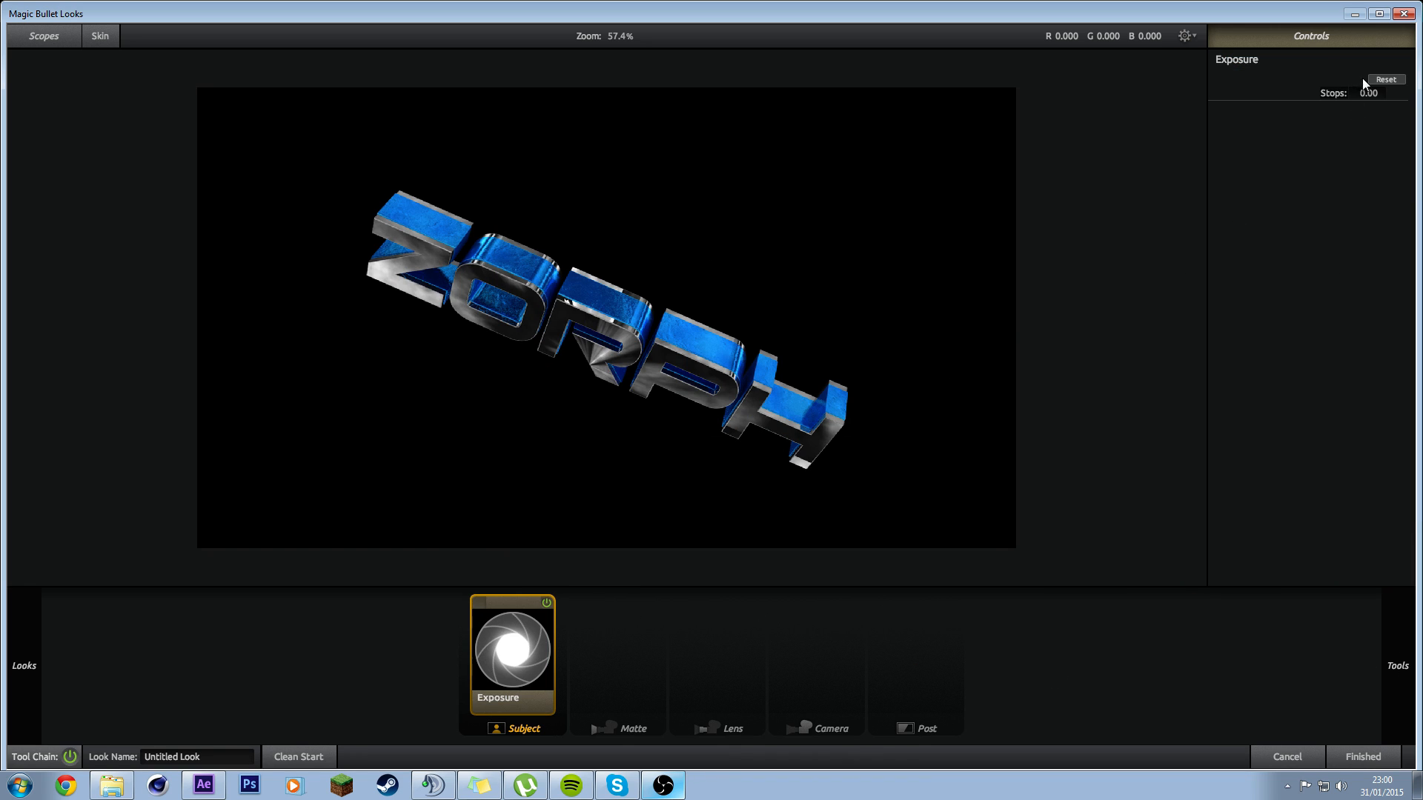
key(Delete)
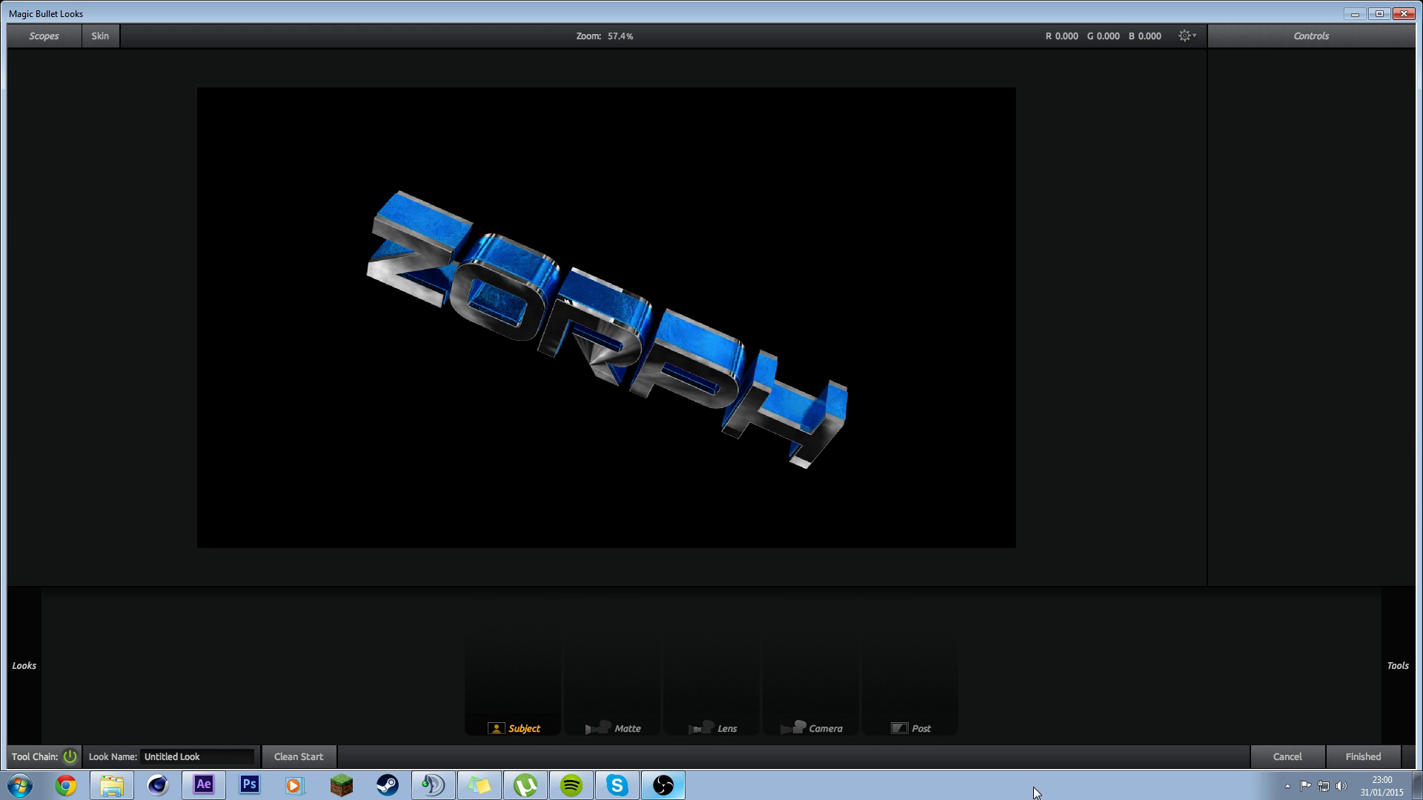
Step: Add an Exposure tool to the Subject stage and set its Stops to +0.60
mouse_move(1396, 681)
drag(1115, 107, 519, 652)
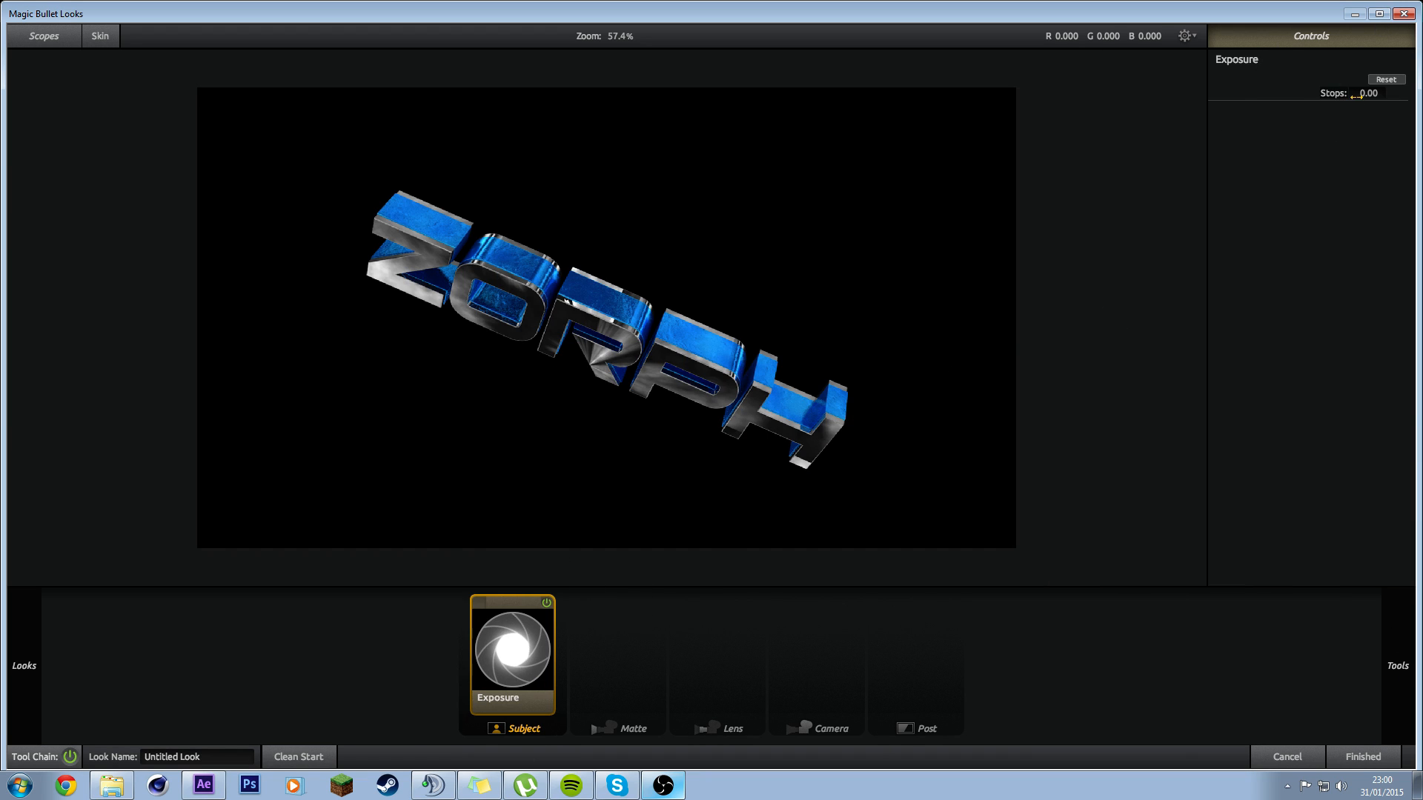
drag(1354, 95, 1376, 95)
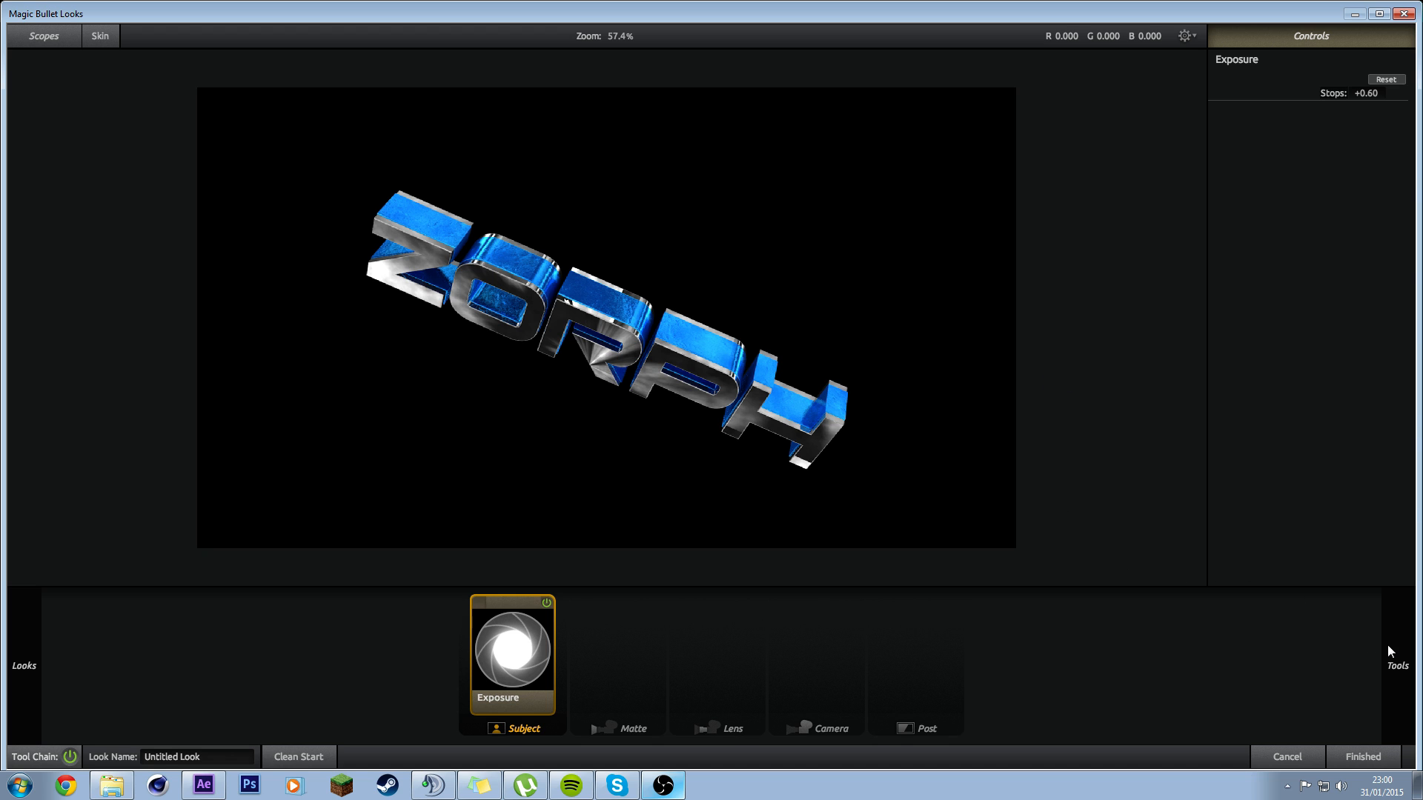
Step: Add a Contrast tool after Exposure in the Subject stage and set its Contrast to +0.350
mouse_move(1390, 652)
drag(1359, 137, 581, 656)
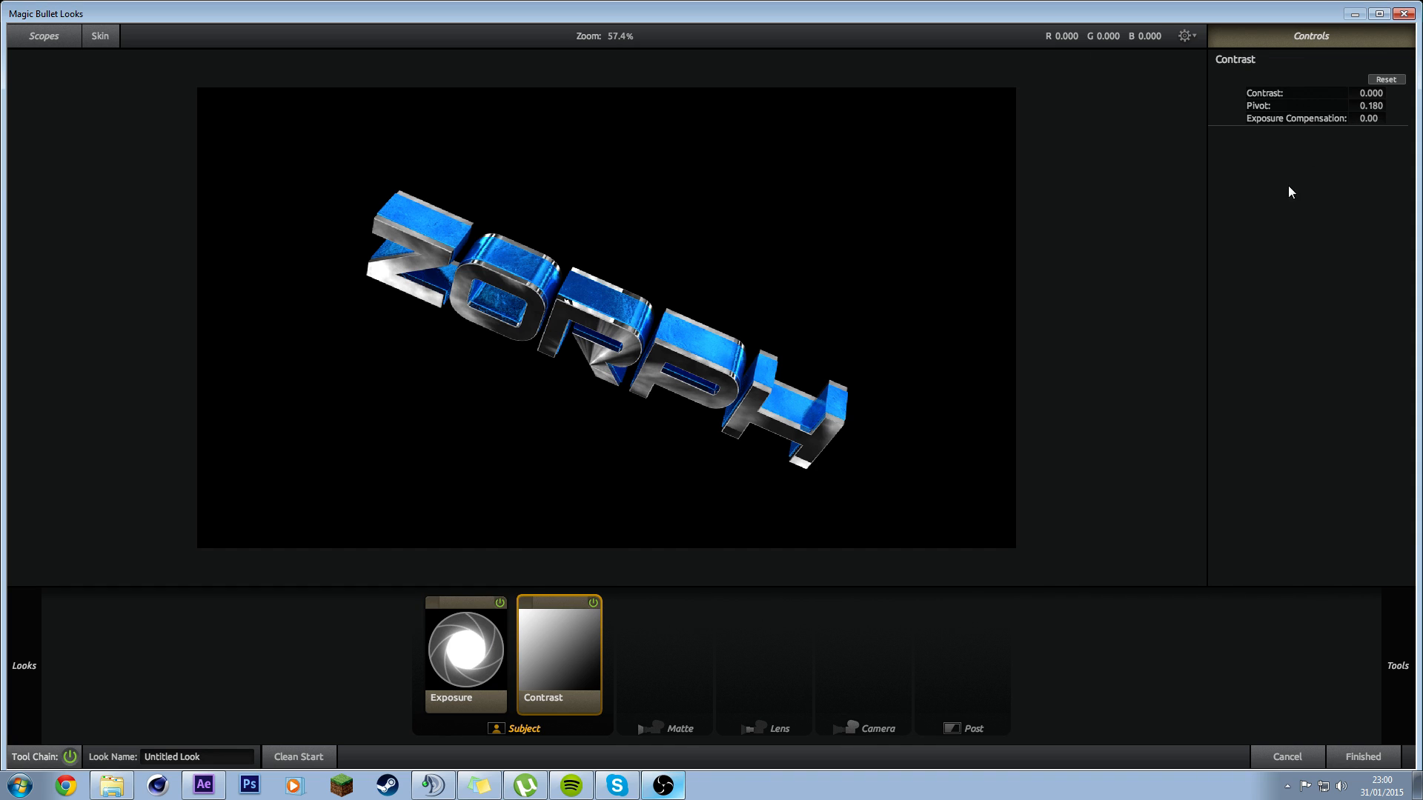
drag(1366, 100, 1365, 95)
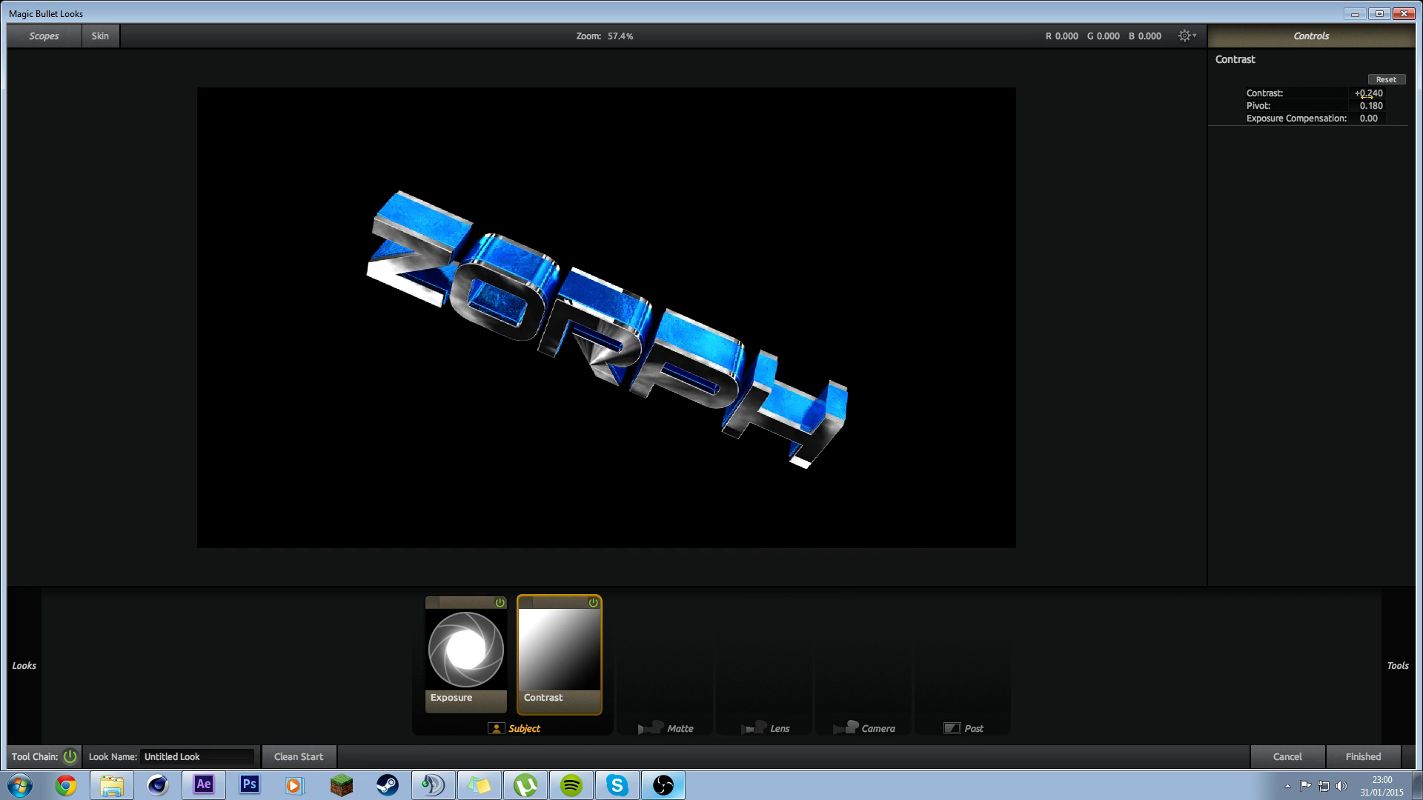
drag(1365, 94, 1369, 95)
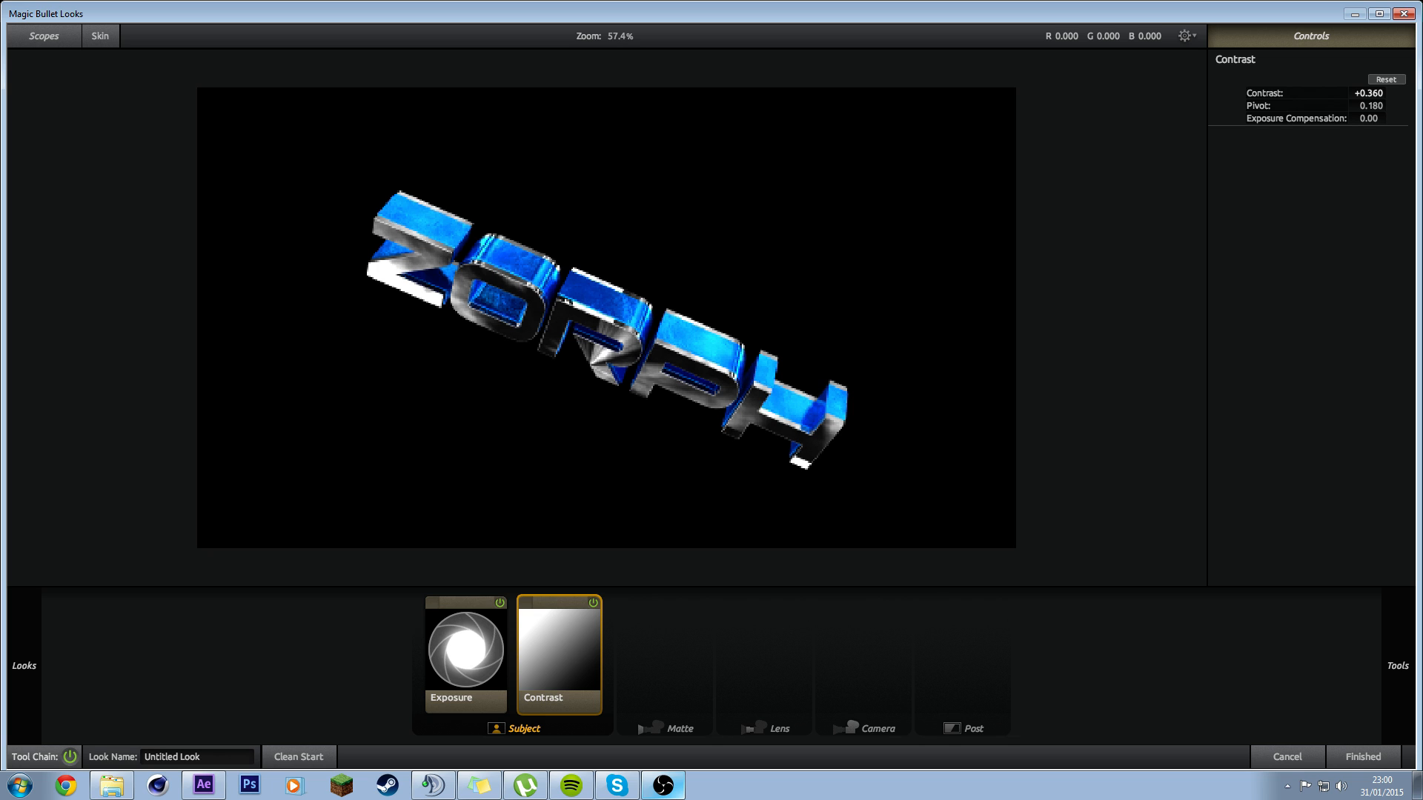
drag(1370, 95, 1371, 95)
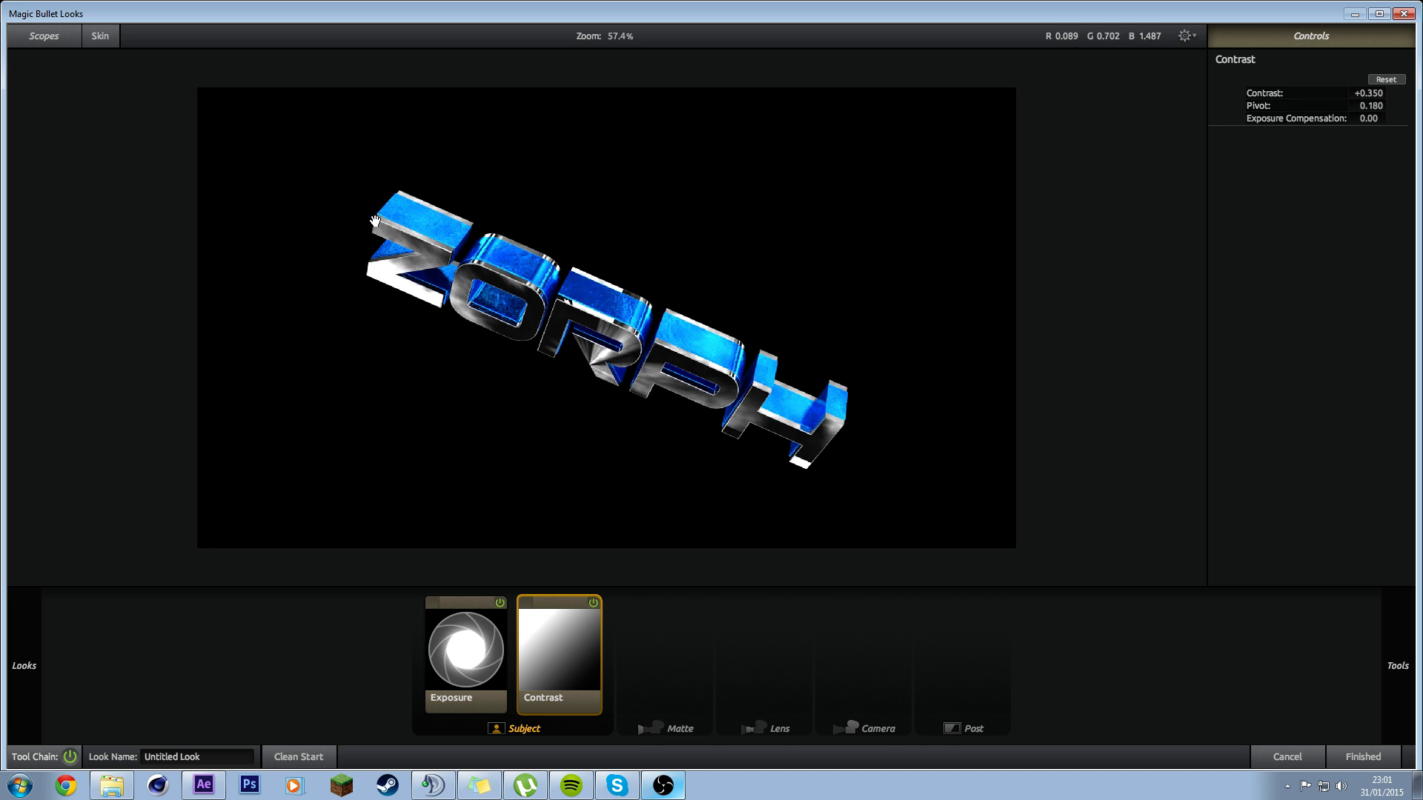
Step: Add a Color Ranges tool after Contrast; tint highlights orange (R 1.035, G 0.991, B 0.974), midtones blue (R 0.901, G 1.001, B 1.098) and shadows slightly blue
mouse_move(1417, 662)
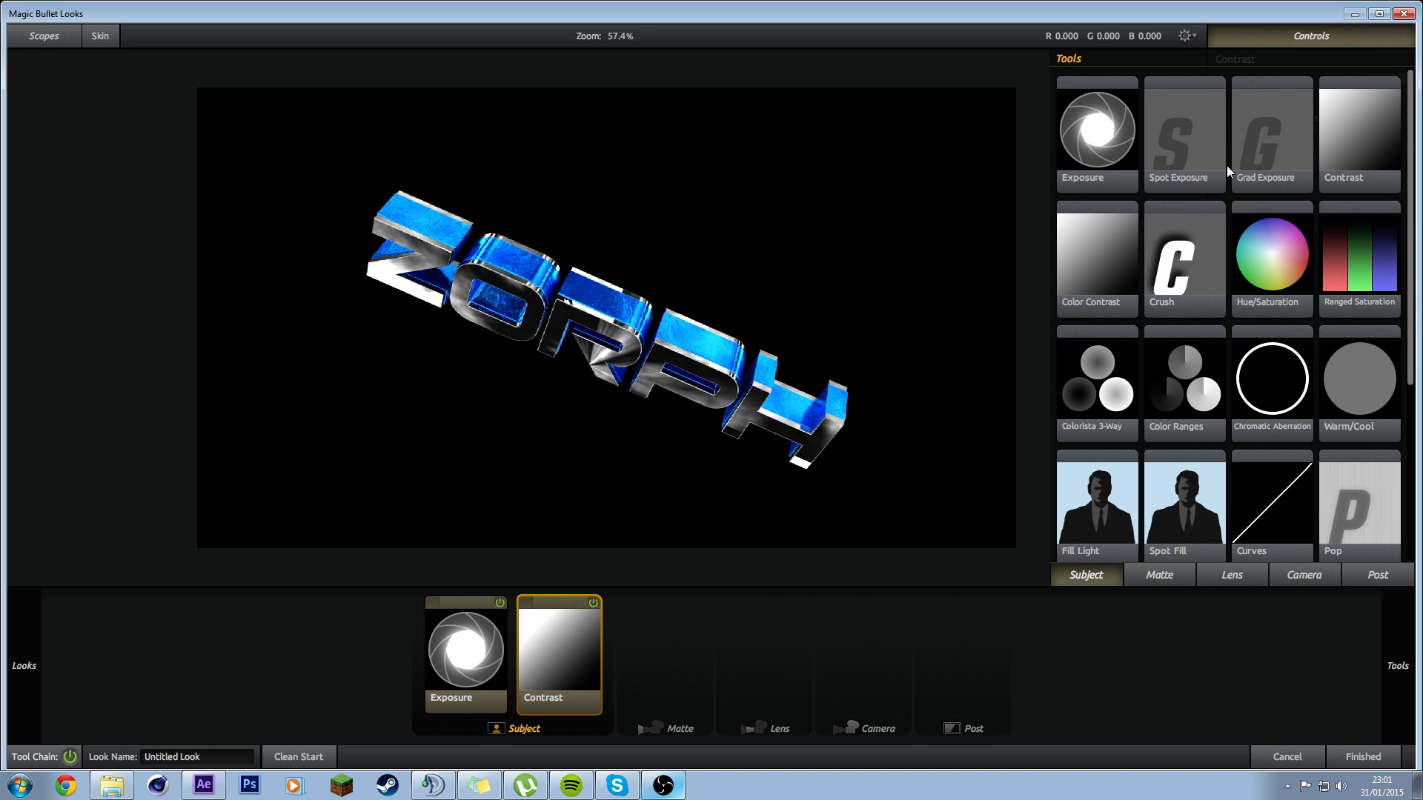
drag(1200, 367, 643, 624)
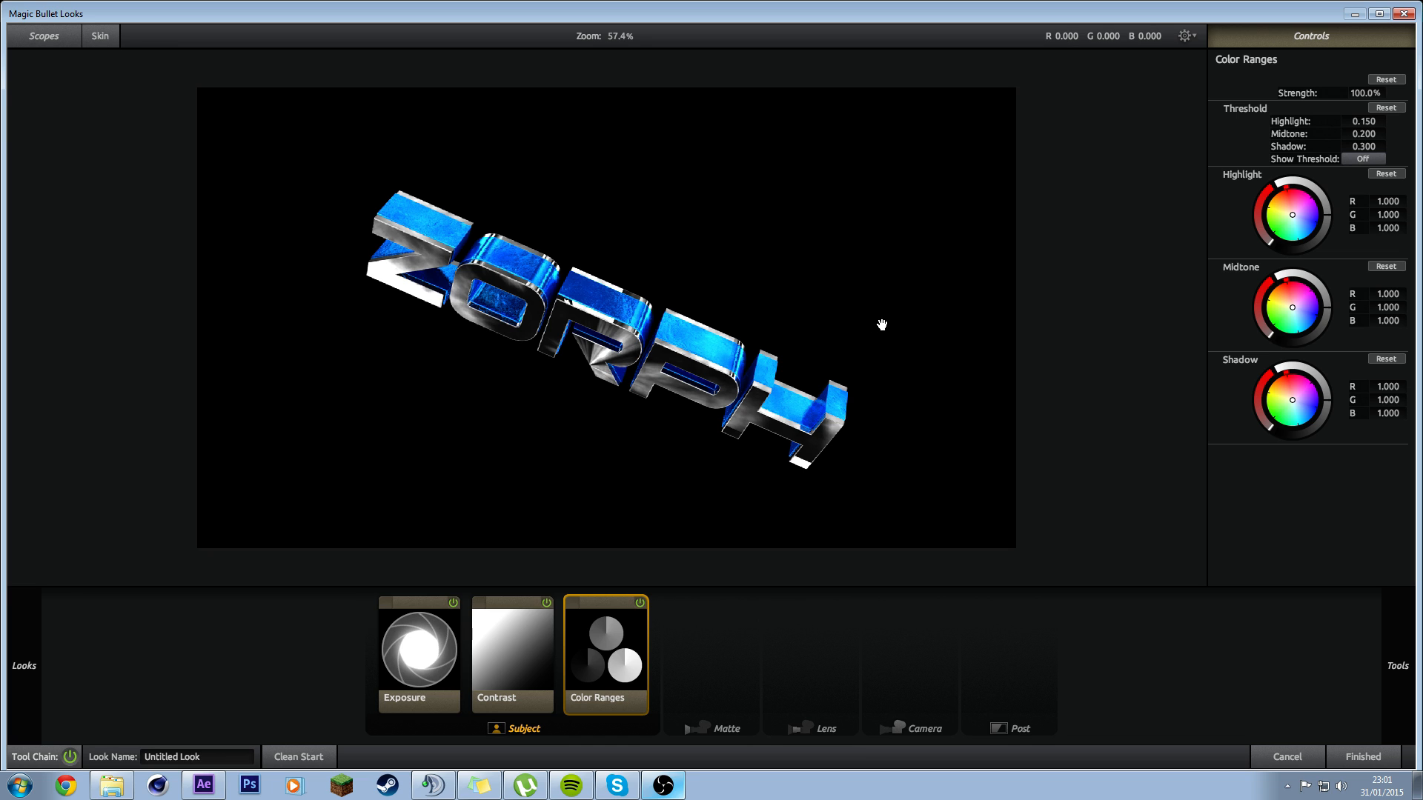
click(1302, 230)
drag(1300, 227, 1289, 208)
drag(1306, 317, 1301, 316)
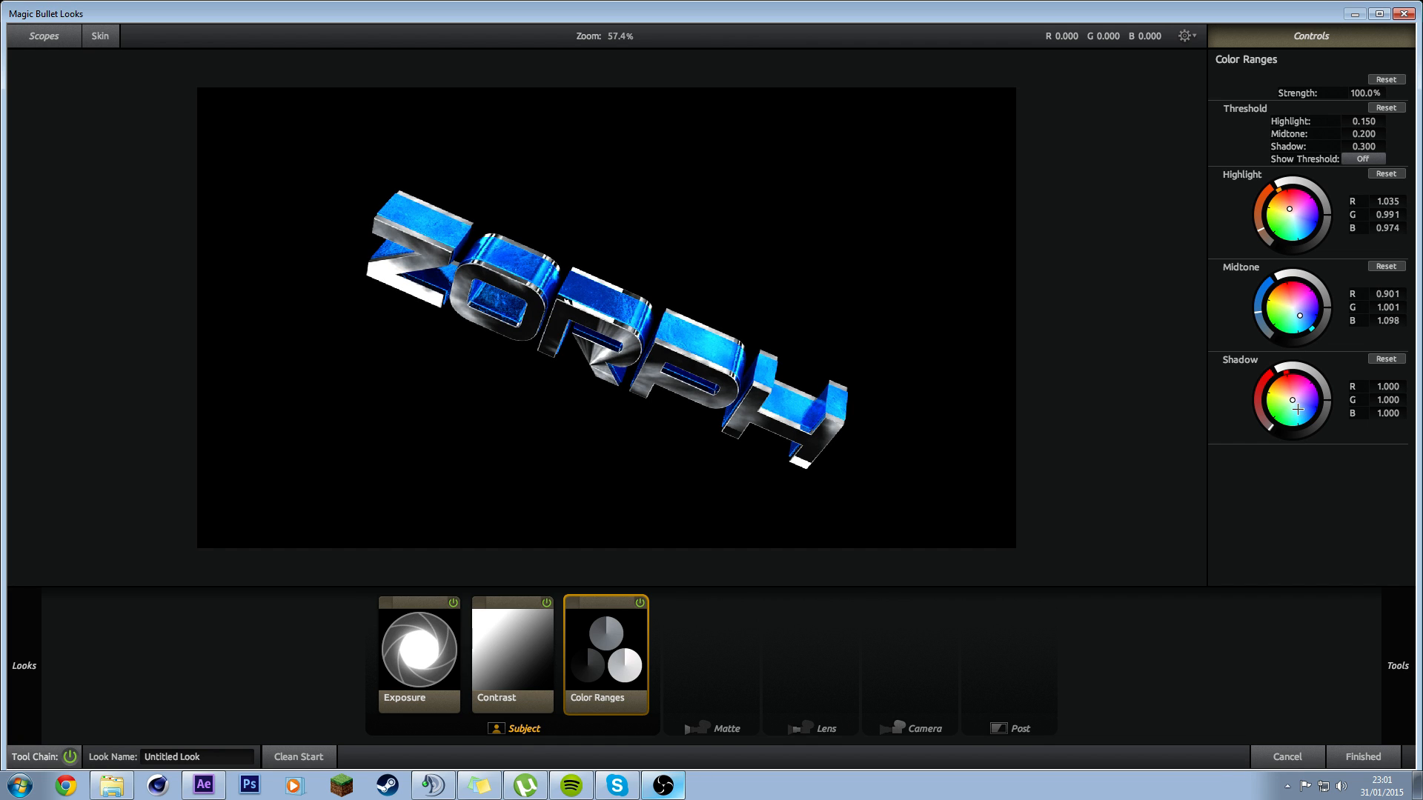
mouse_move(1300, 408)
mouse_down()
mouse_move(1296, 424)
mouse_move(1295, 404)
mouse_up()
Step: Add a Pop tool after Color Ranges in the Subject stage and set its Pop to +44.0%
mouse_move(1394, 671)
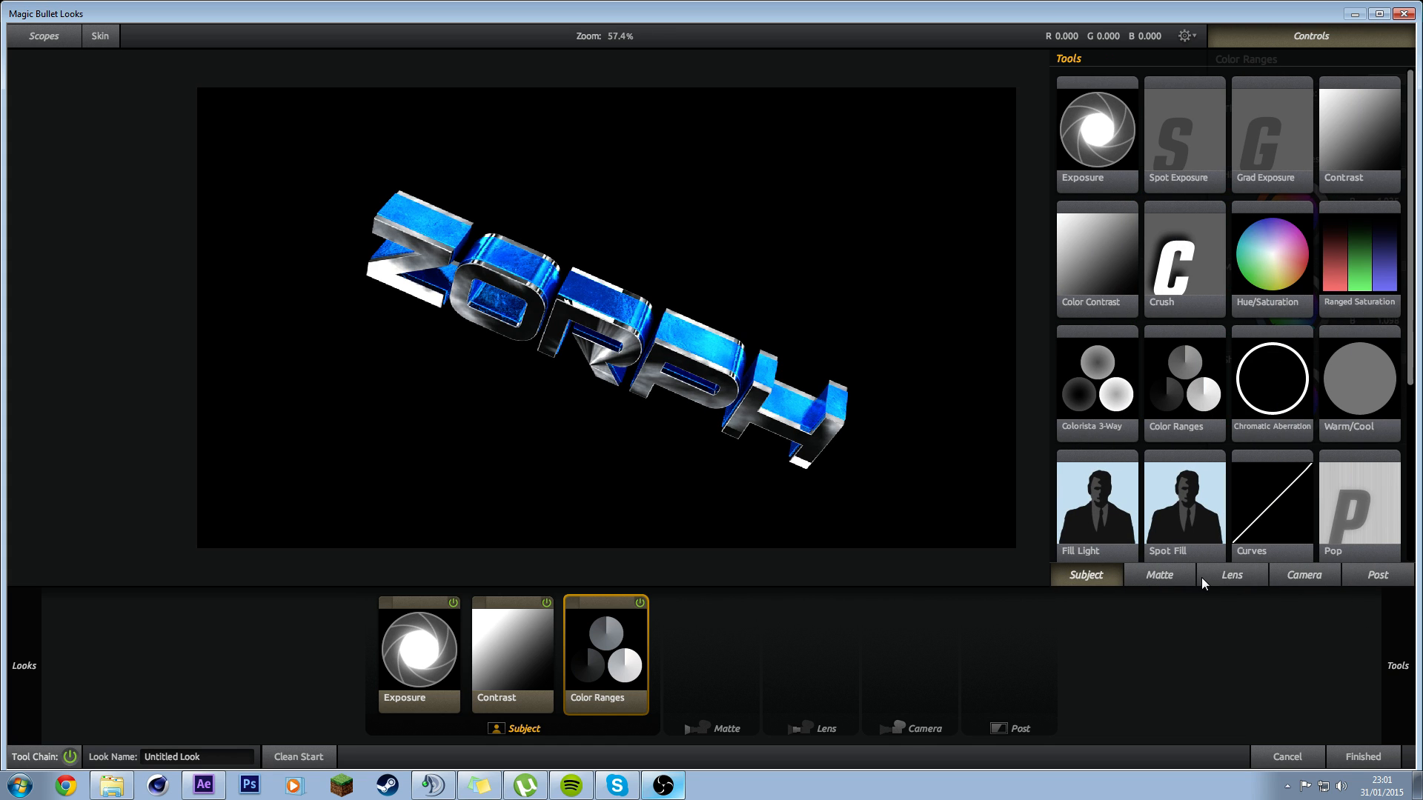
scroll(1256, 363, down, 2)
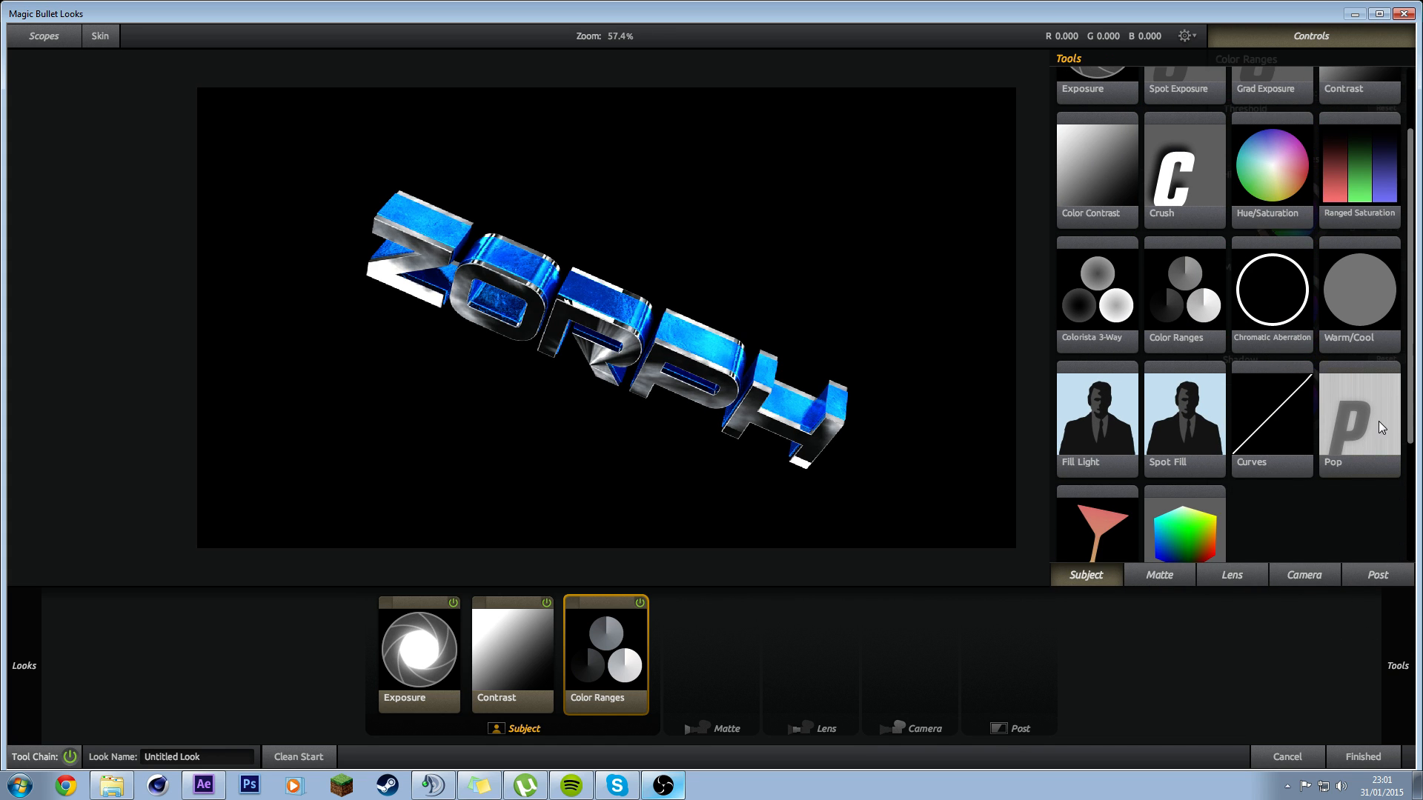
drag(1379, 420, 701, 661)
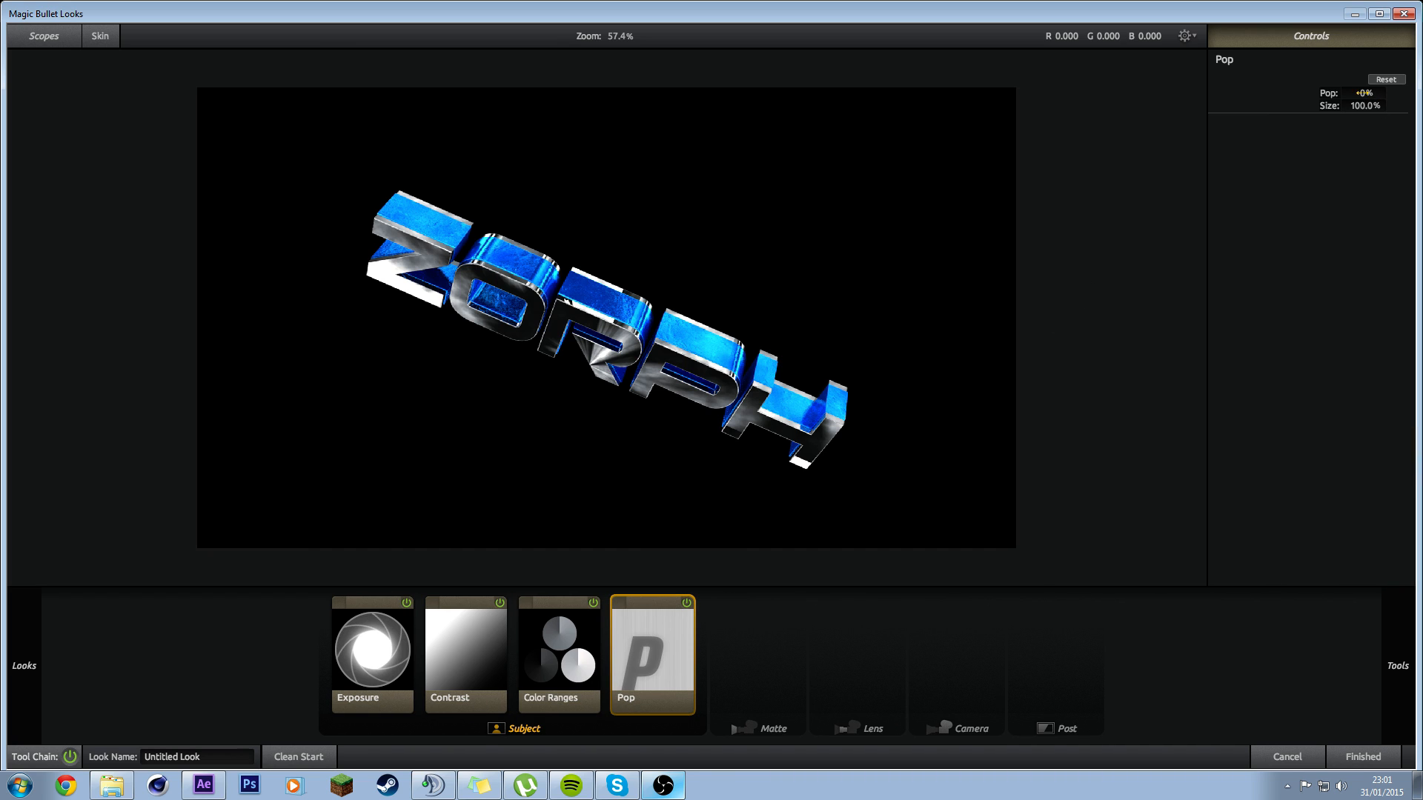
drag(1360, 93, 1374, 93)
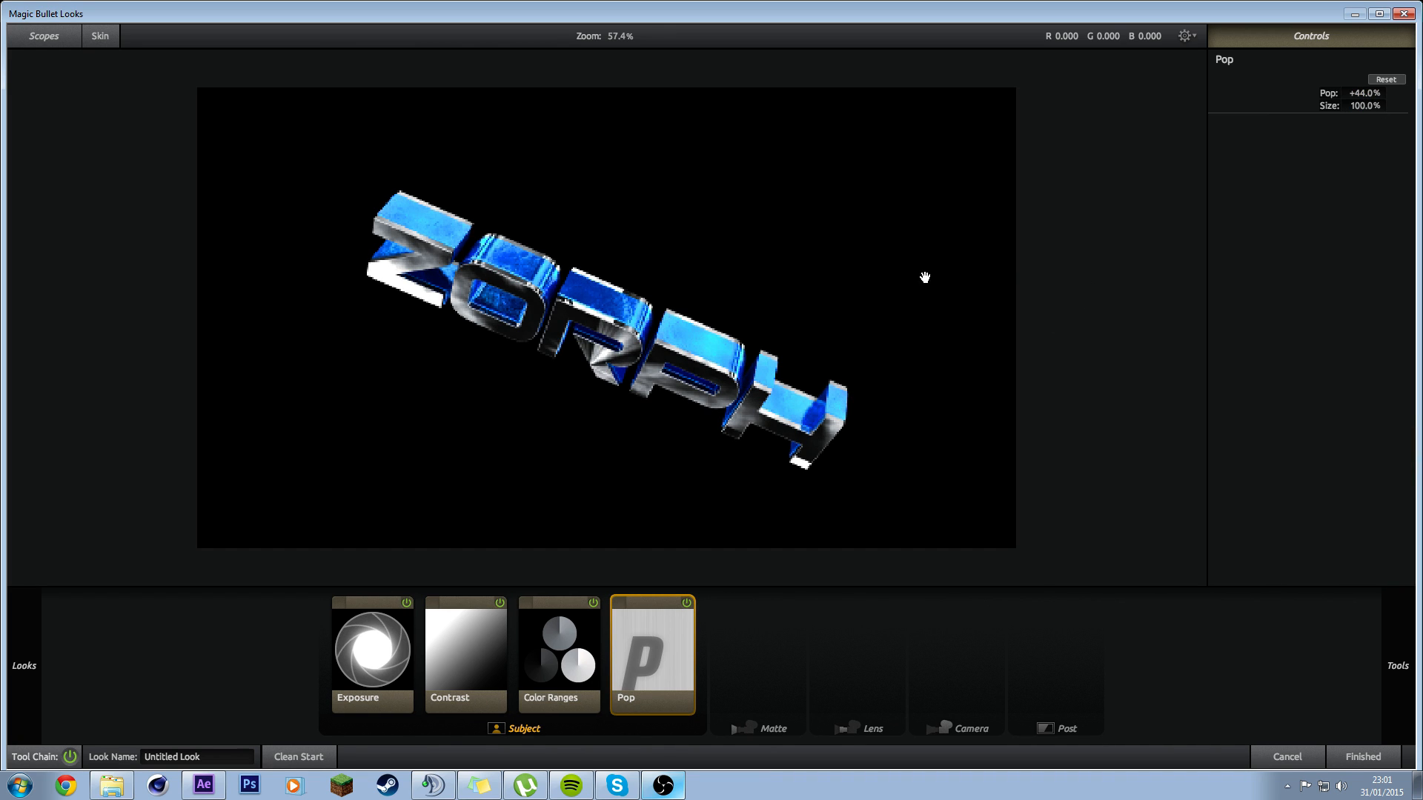
Step: Toggle the Pop tool off and on to compare the picture, and set its Pop to +36.0%
click(686, 604)
click(686, 603)
click(686, 604)
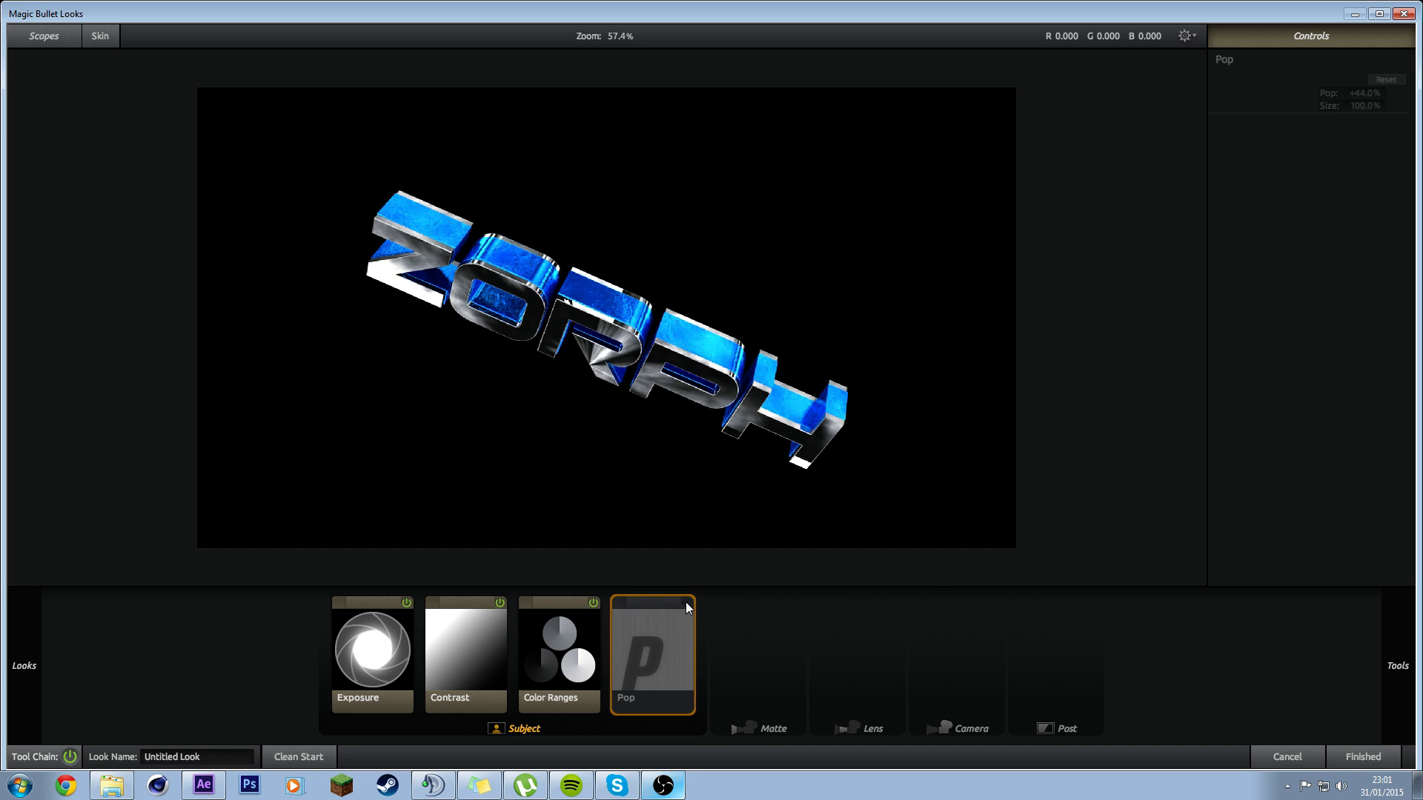
click(686, 603)
drag(1364, 93, 1360, 93)
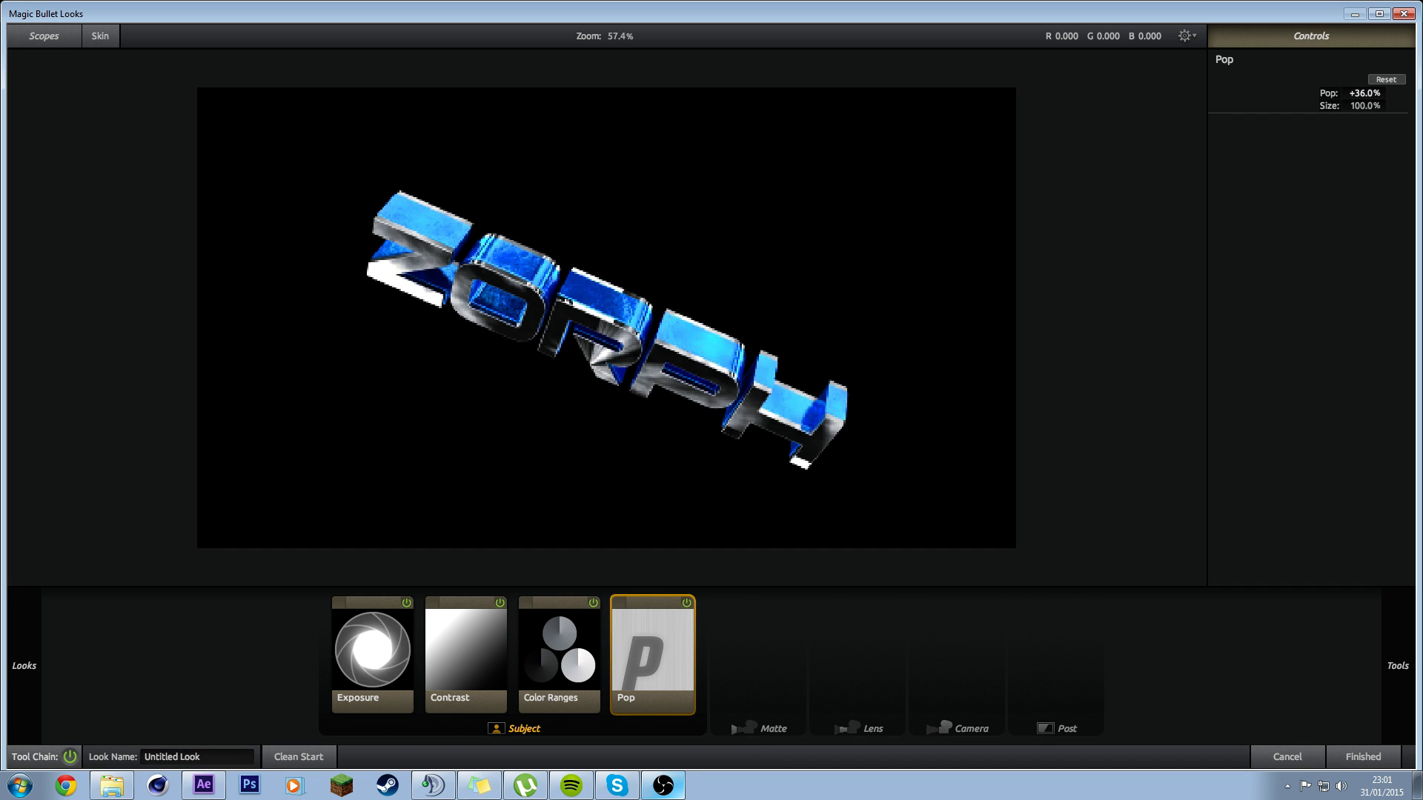
Step: Add a Curves tool after Pop and bend its RGB curve, raising the upper part and lowering the darkest part slightly
mouse_move(1397, 666)
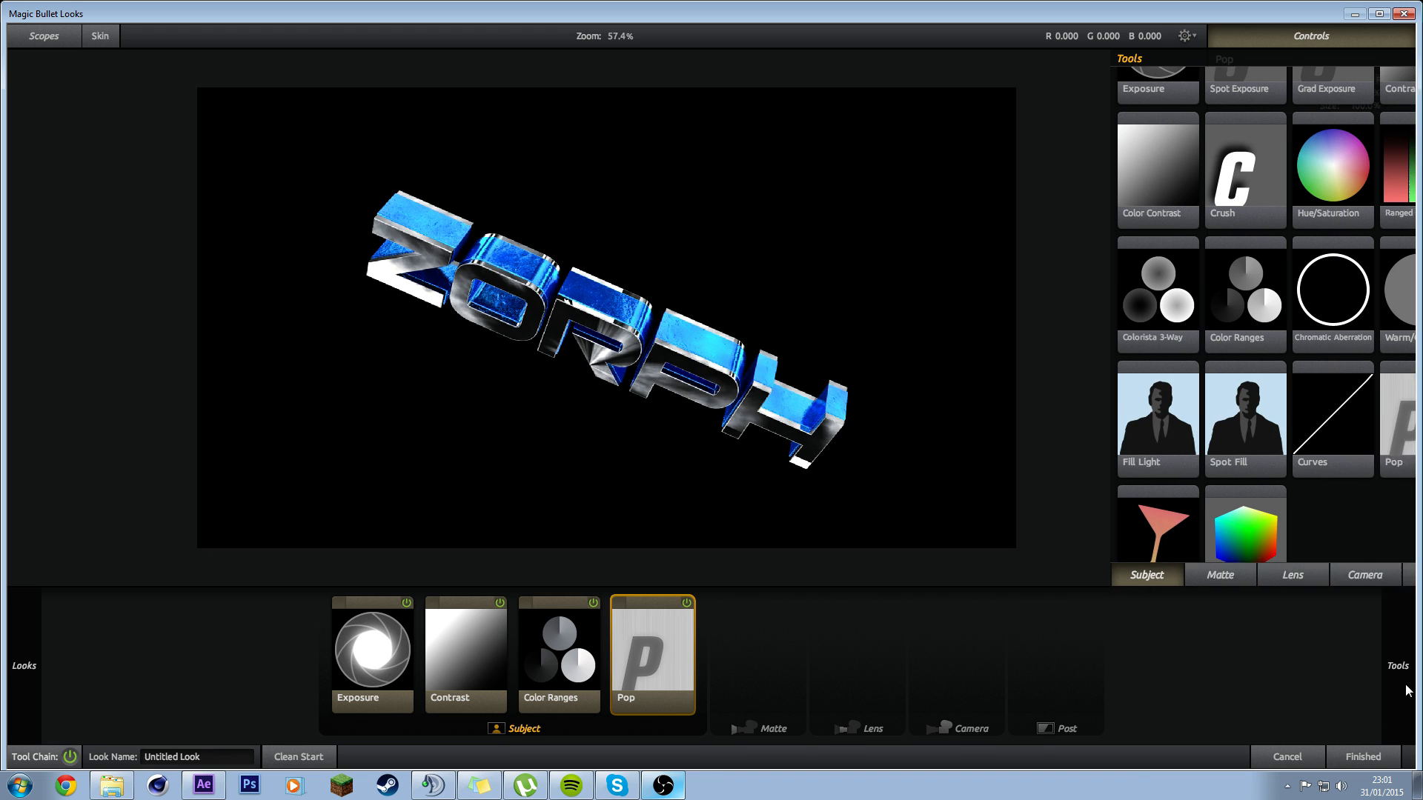
scroll(1295, 424, up, 2)
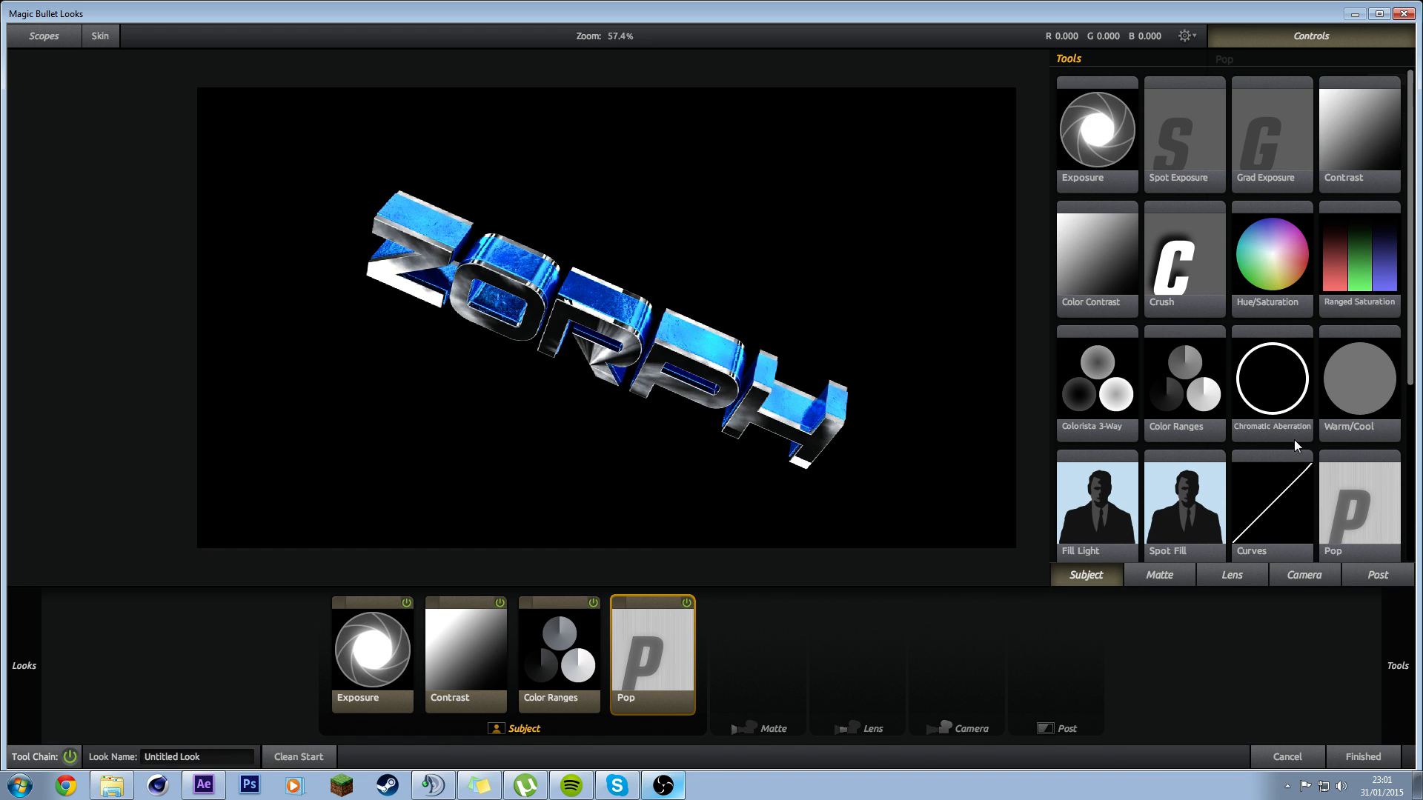
scroll(1294, 439, down, 1)
drag(1277, 439, 728, 638)
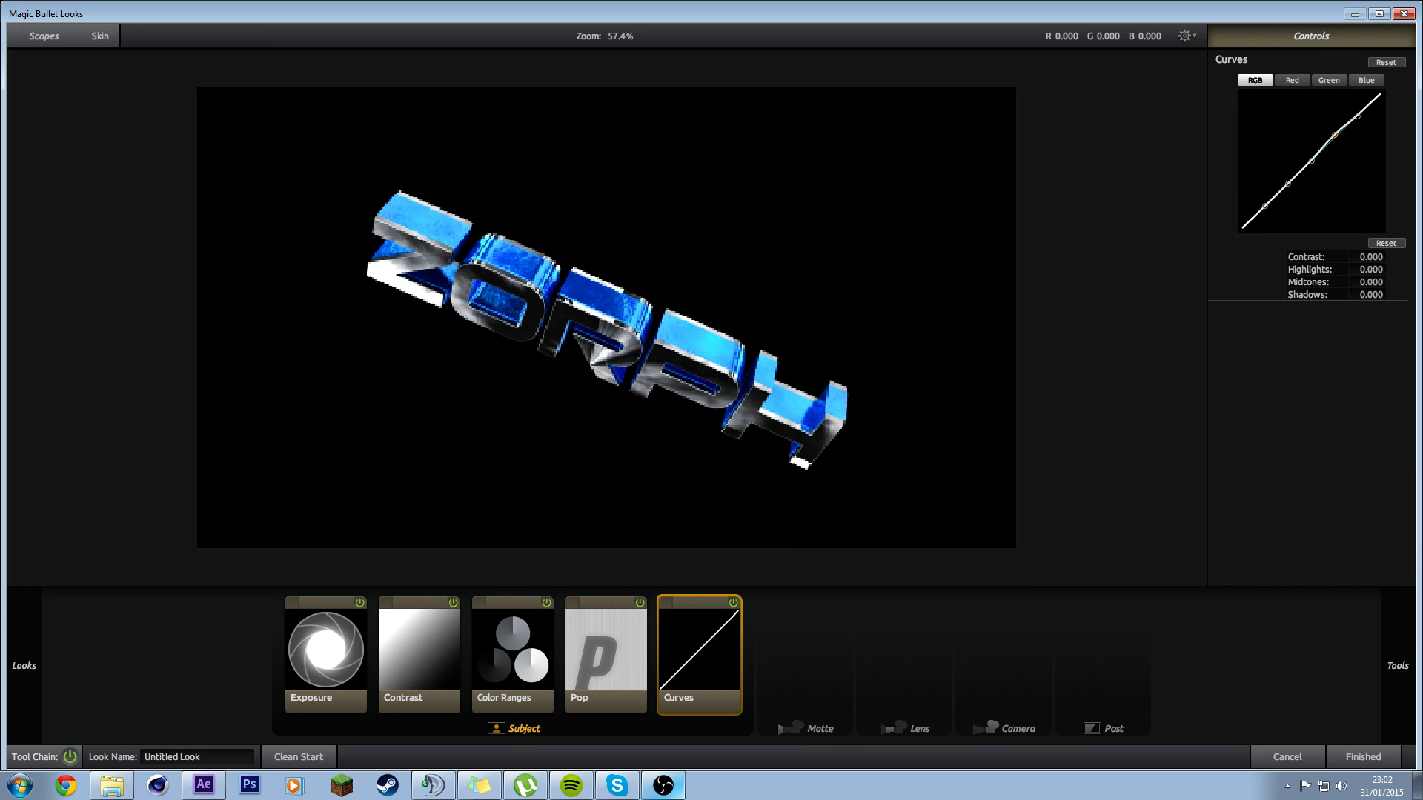
mouse_move(1337, 134)
mouse_down()
mouse_move(1357, 109)
mouse_move(1334, 154)
mouse_up()
drag(1334, 206, 1288, 177)
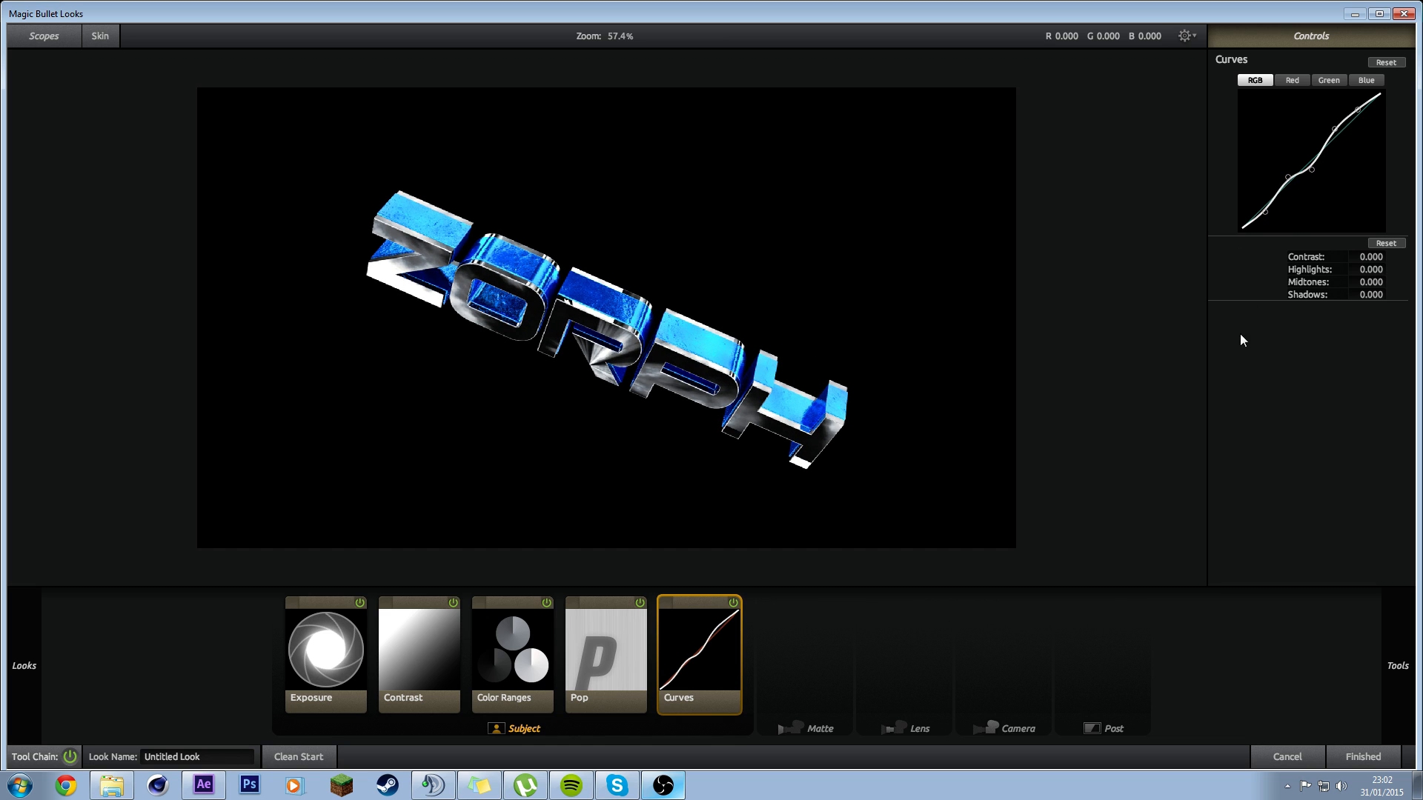
Step: Switch the Curves tool off and on repeatedly to compare the picture with and without it
click(732, 605)
click(733, 604)
click(733, 604)
click(734, 604)
click(735, 604)
click(735, 604)
Step: Try a Crush tool after Curves with red, green and purple tints, and delete it from the Subject stage
mouse_move(1382, 630)
scroll(1243, 489, down, 3)
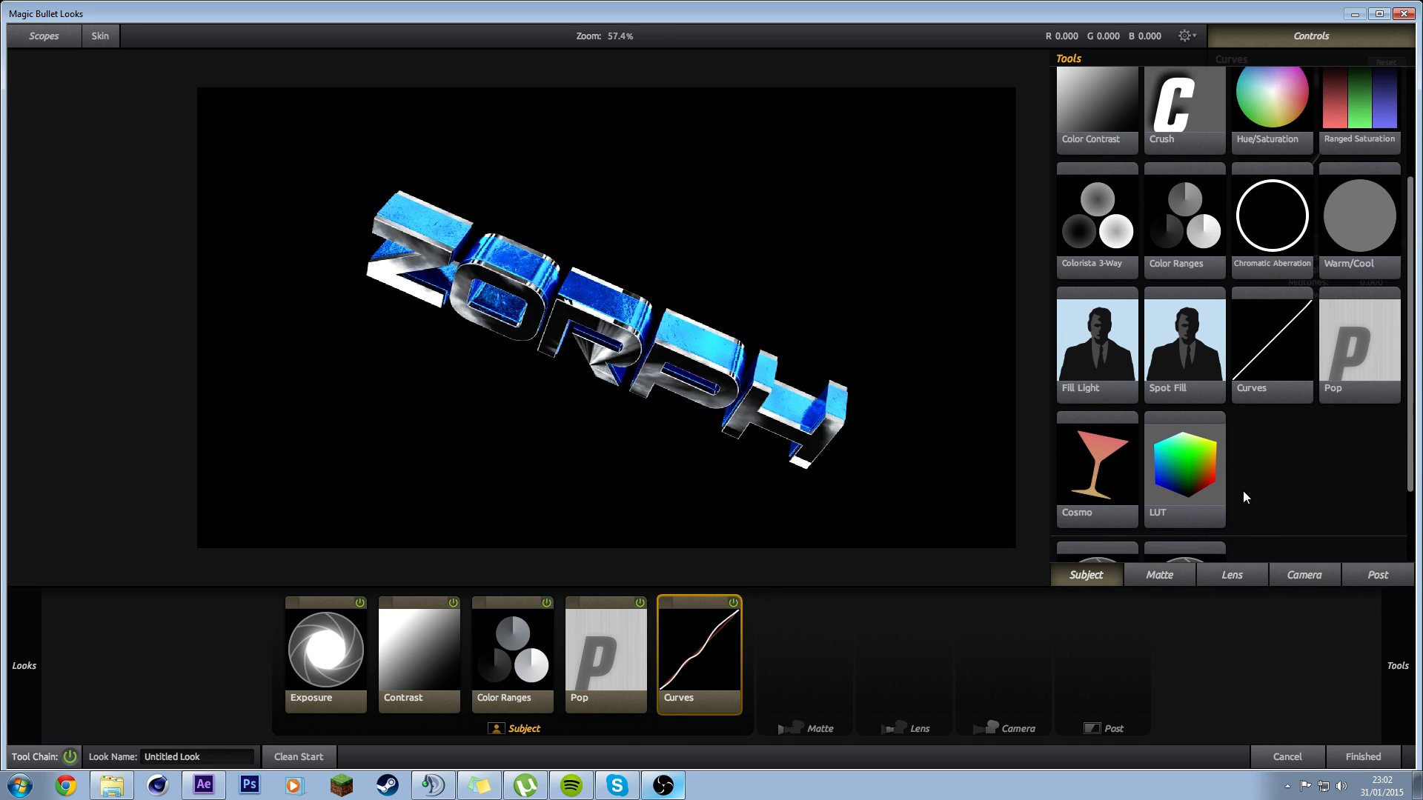
scroll(1246, 510, up, 4)
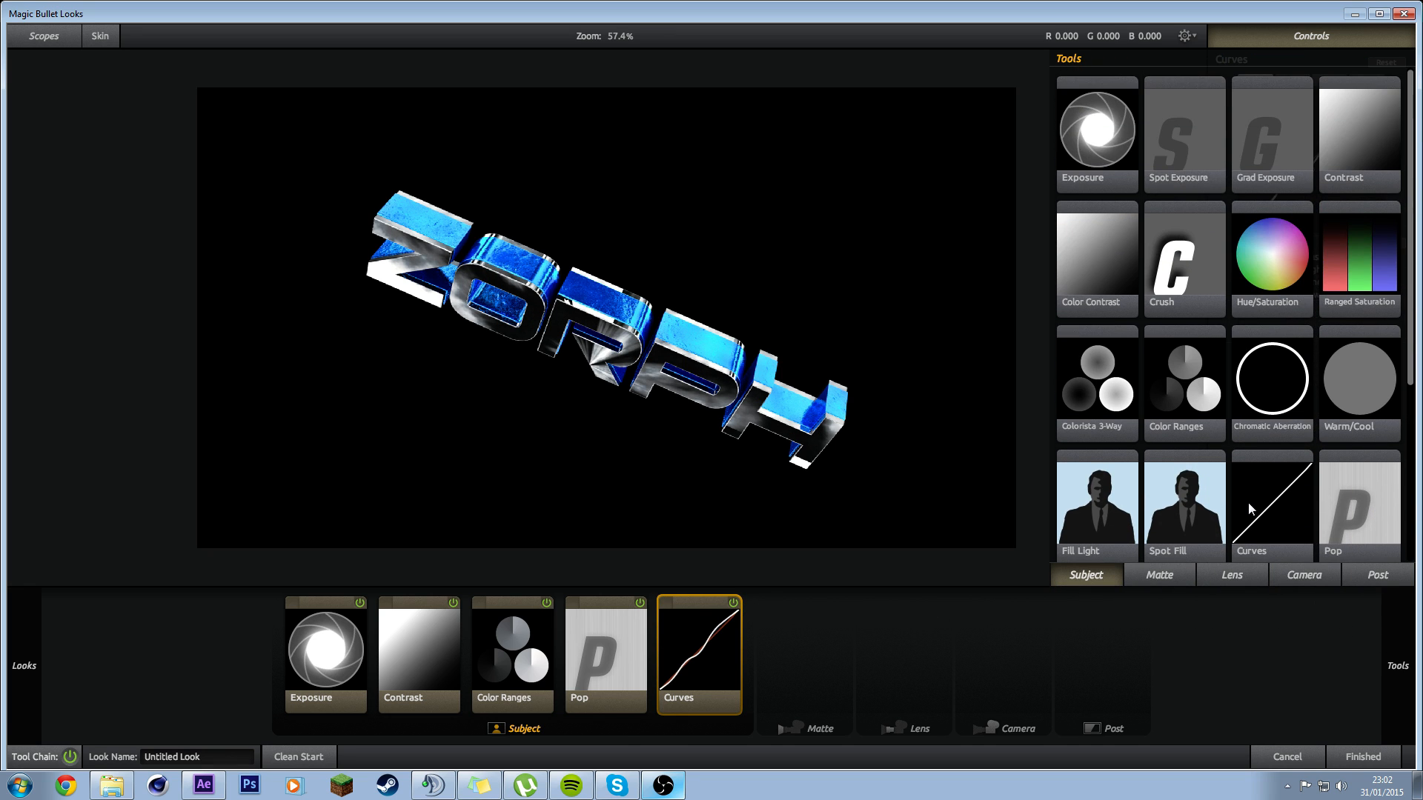
drag(1195, 252, 753, 645)
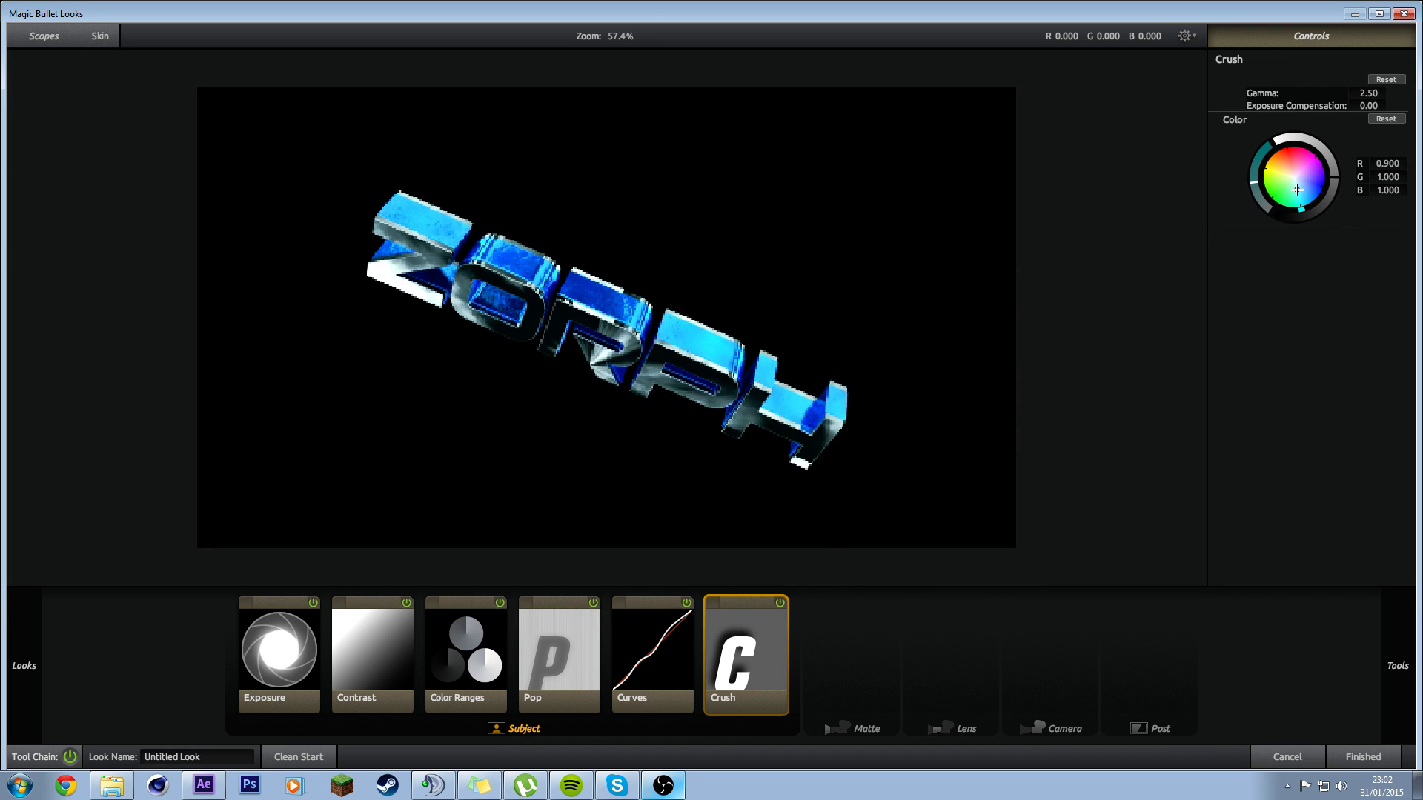
drag(1296, 189, 1293, 154)
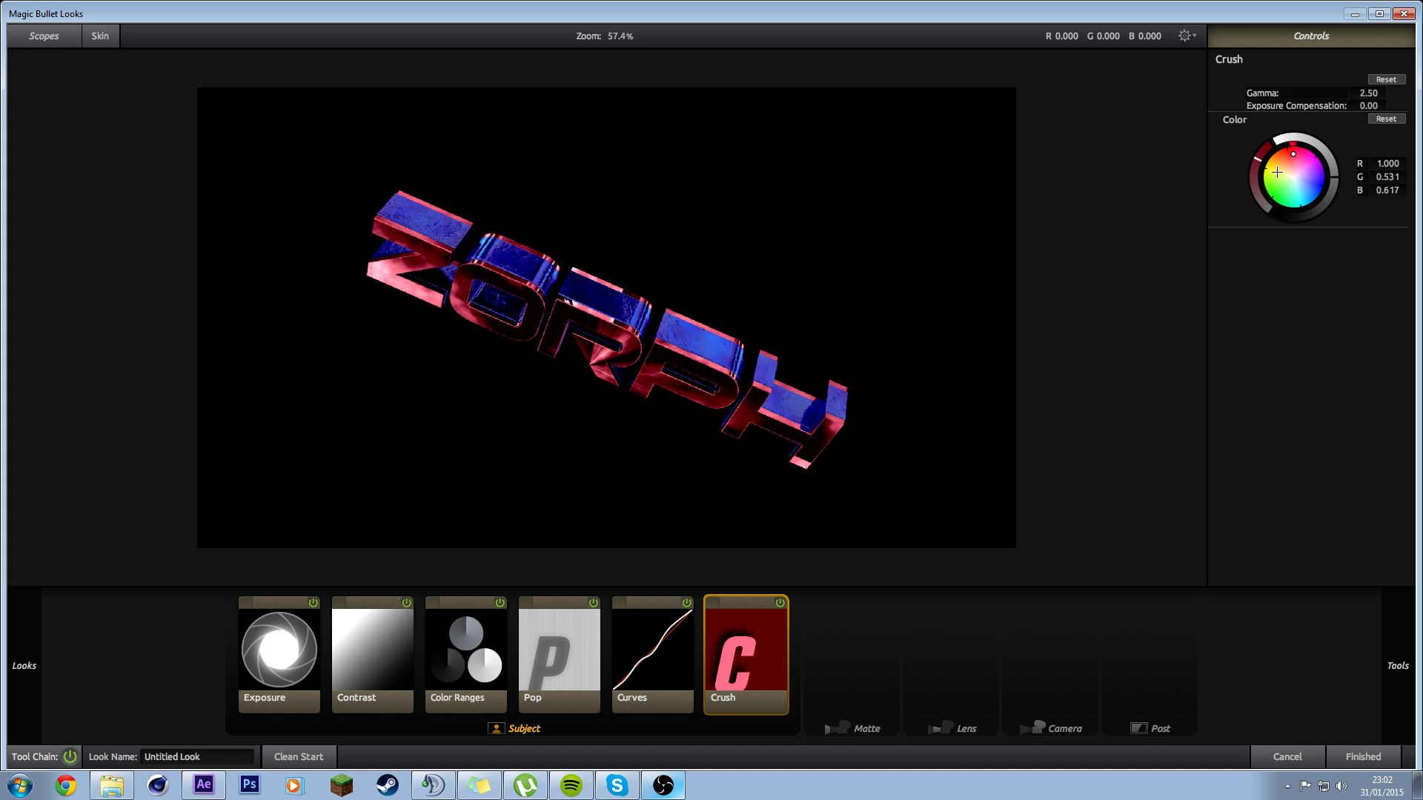
click(1277, 172)
drag(1273, 179, 1267, 193)
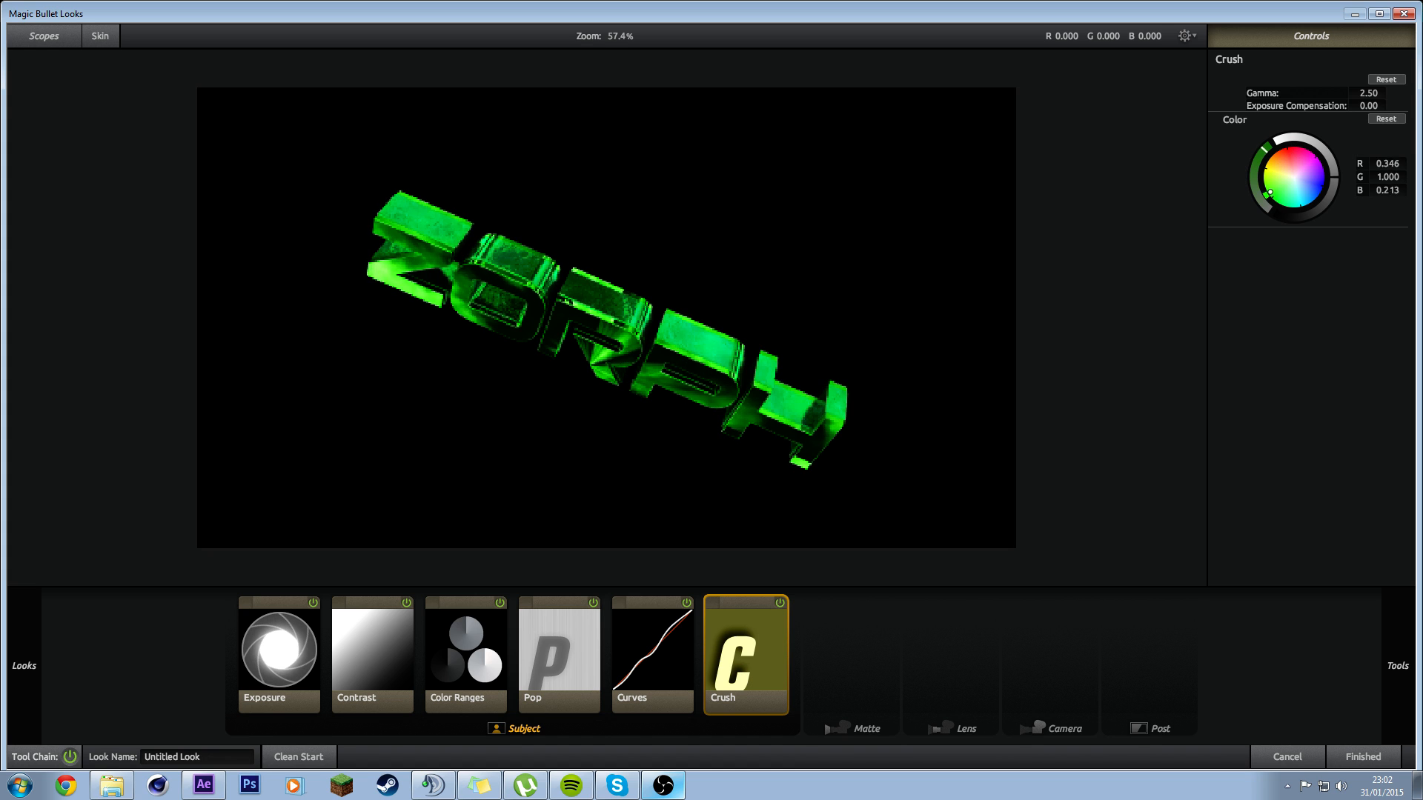
click(1291, 156)
drag(1291, 161, 1313, 164)
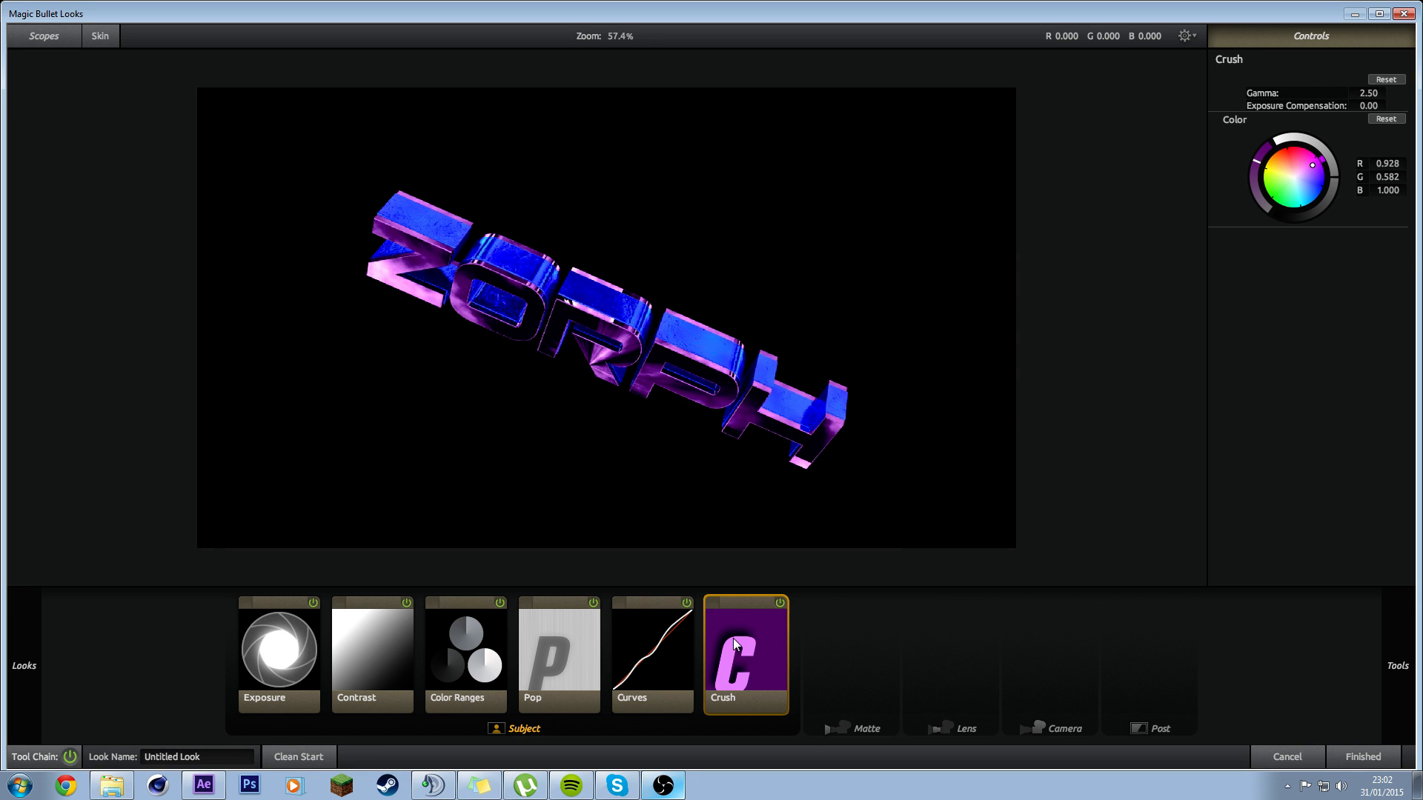
key(Delete)
Step: Add a Lightflex tool to the Matte stage and set its color to light blue (R 0.511, G 0.744, B 0.999)
mouse_move(1398, 652)
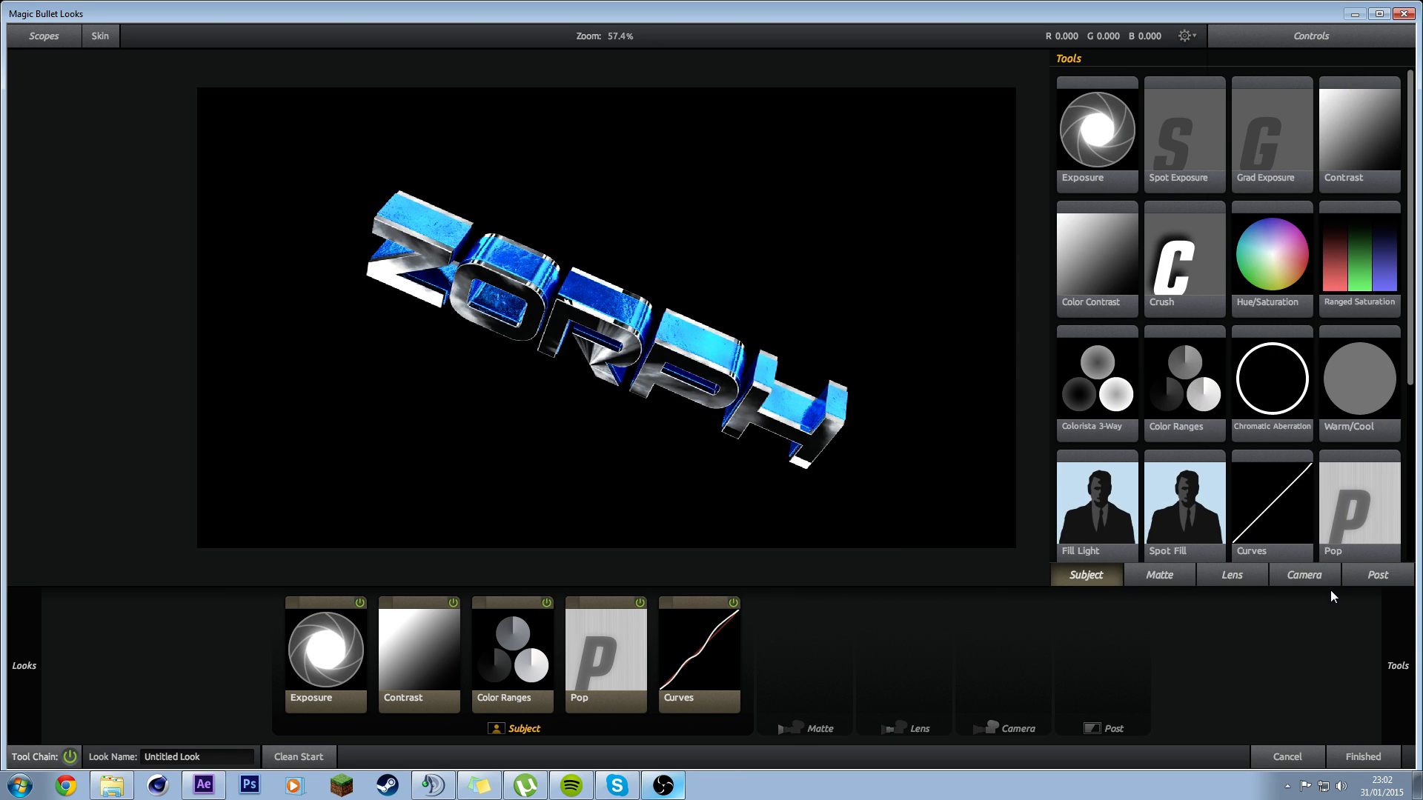
scroll(1262, 486, down, 3)
scroll(1270, 474, down, 5)
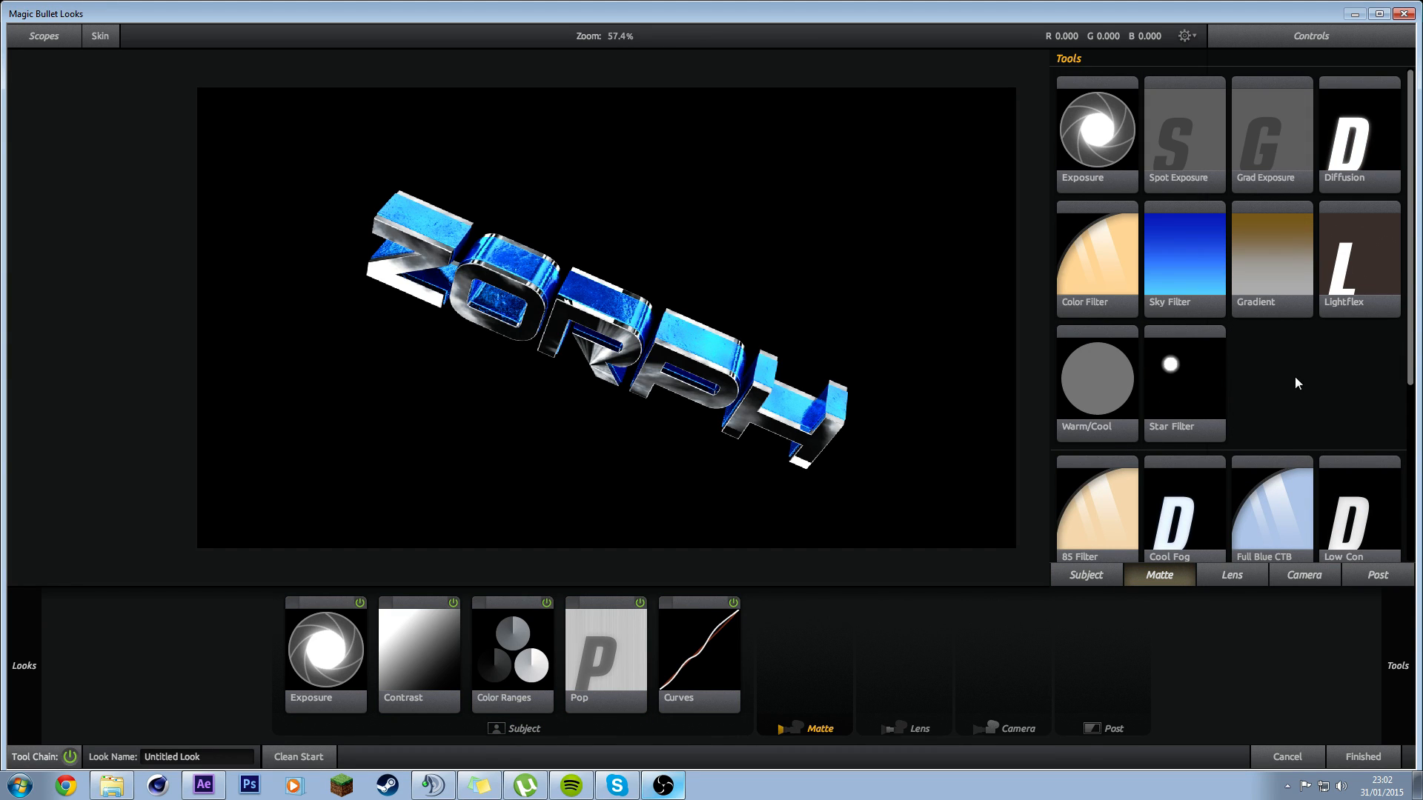
drag(1350, 282, 812, 614)
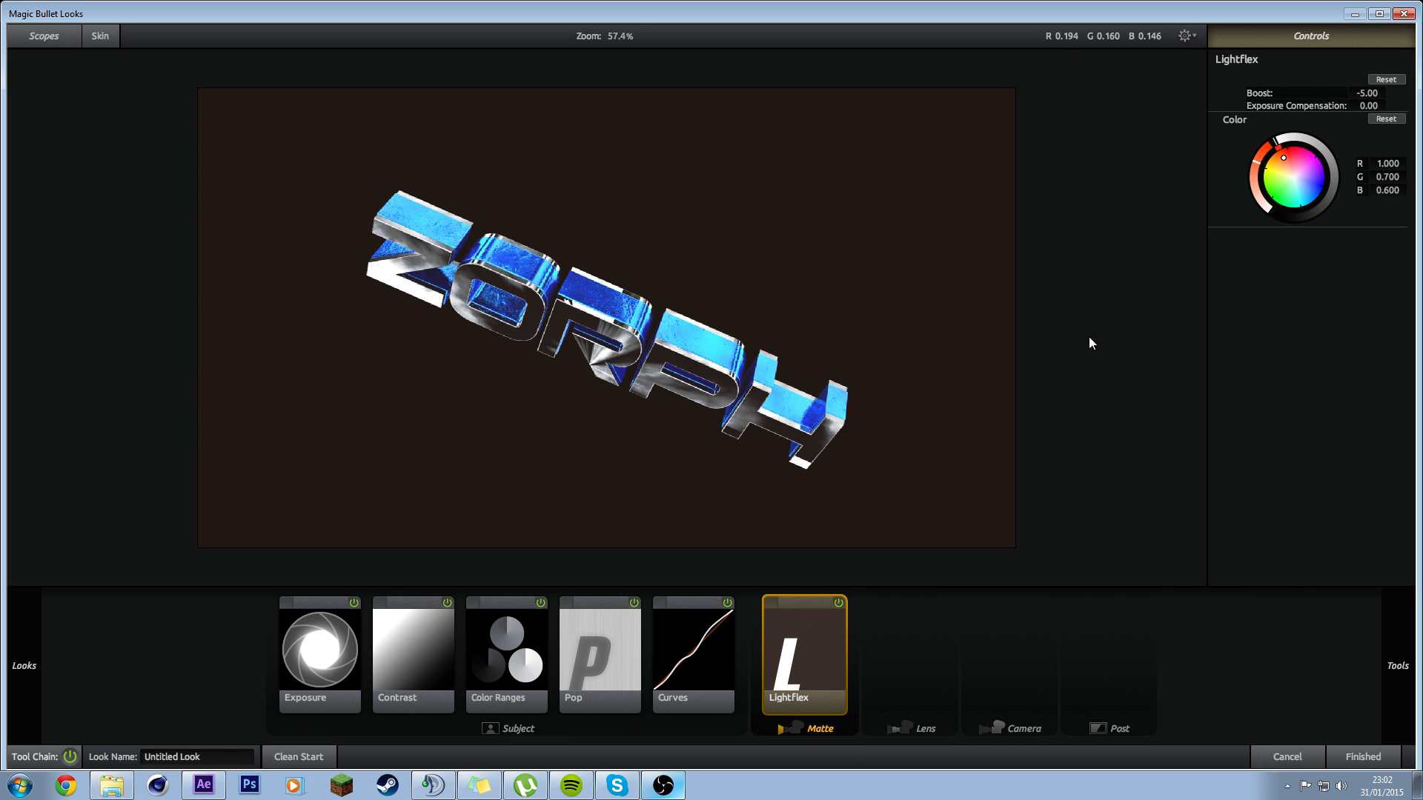
click(1296, 191)
click(1296, 177)
drag(1309, 161, 1310, 194)
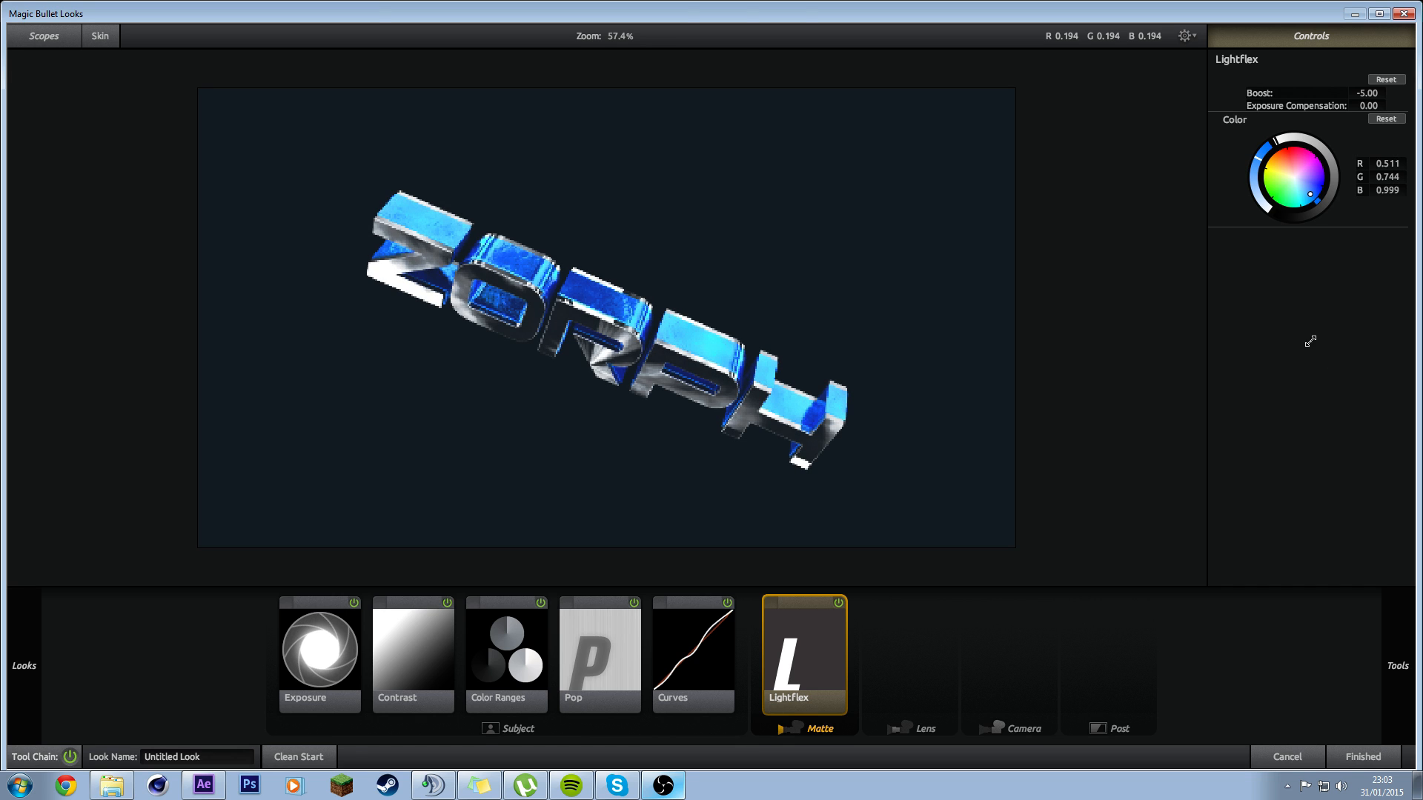
Step: Try a Cool Fog diffusion after Lightflex with a paler blue color (R 0.692, G 0.795, B 0.999), and delete it
mouse_move(1416, 663)
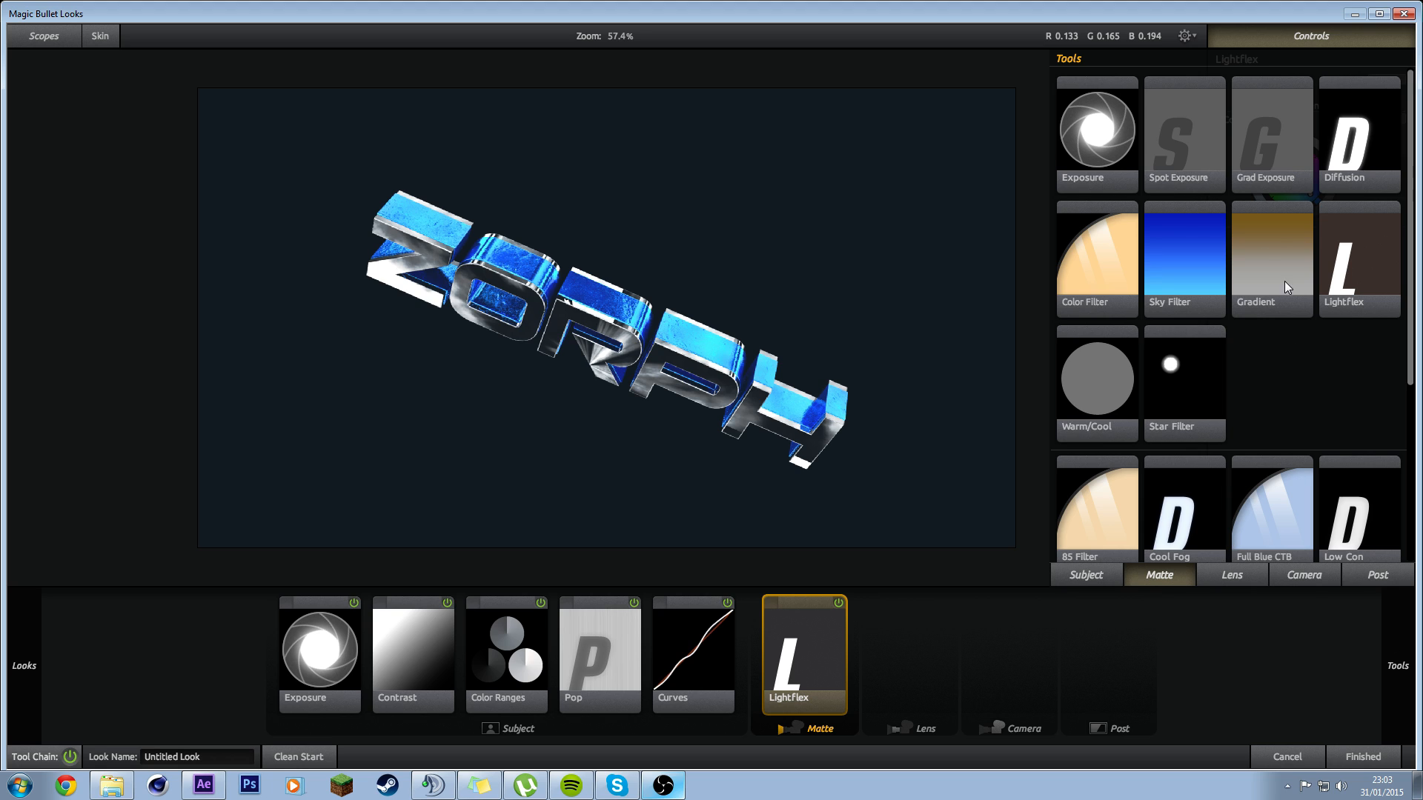
scroll(1201, 482, down, 1)
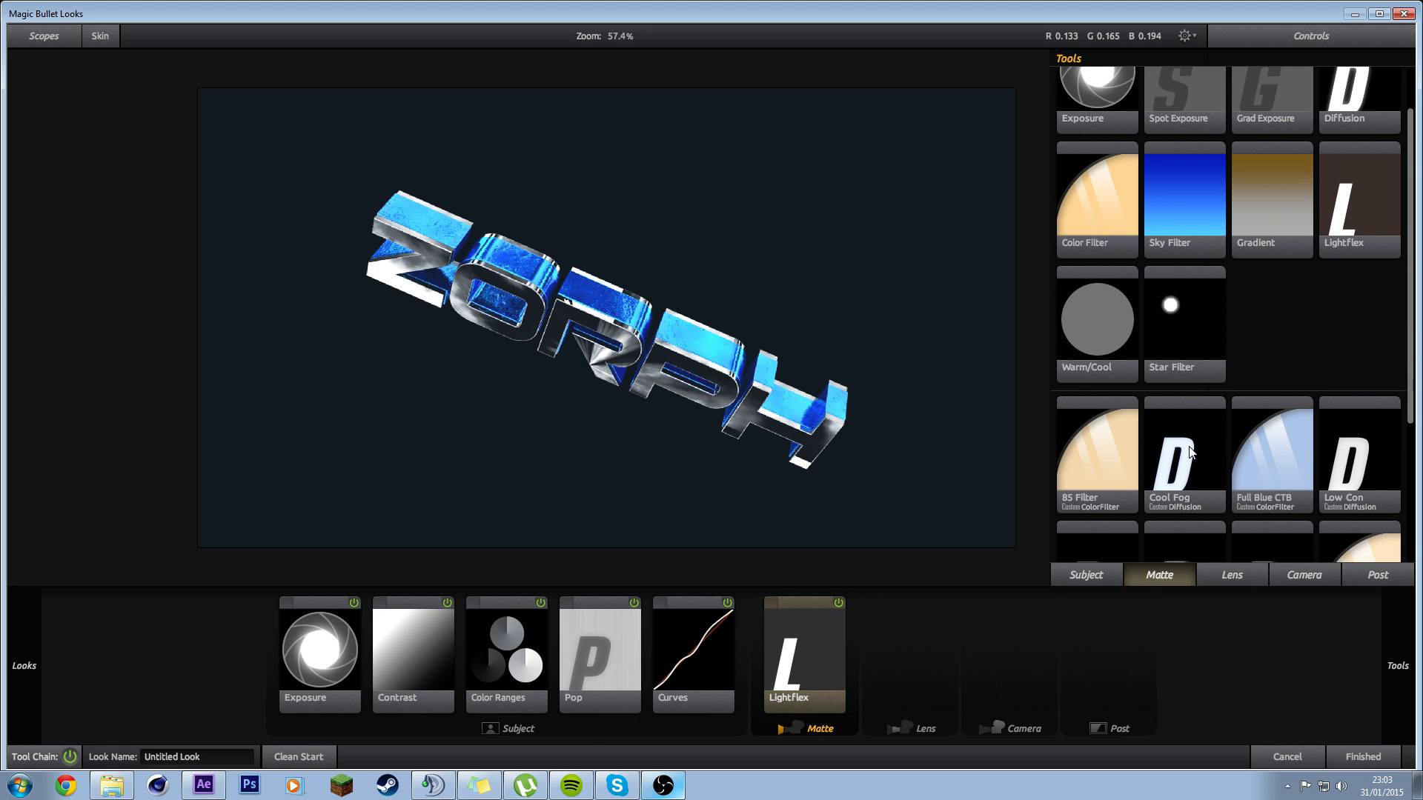
drag(1190, 452, 874, 646)
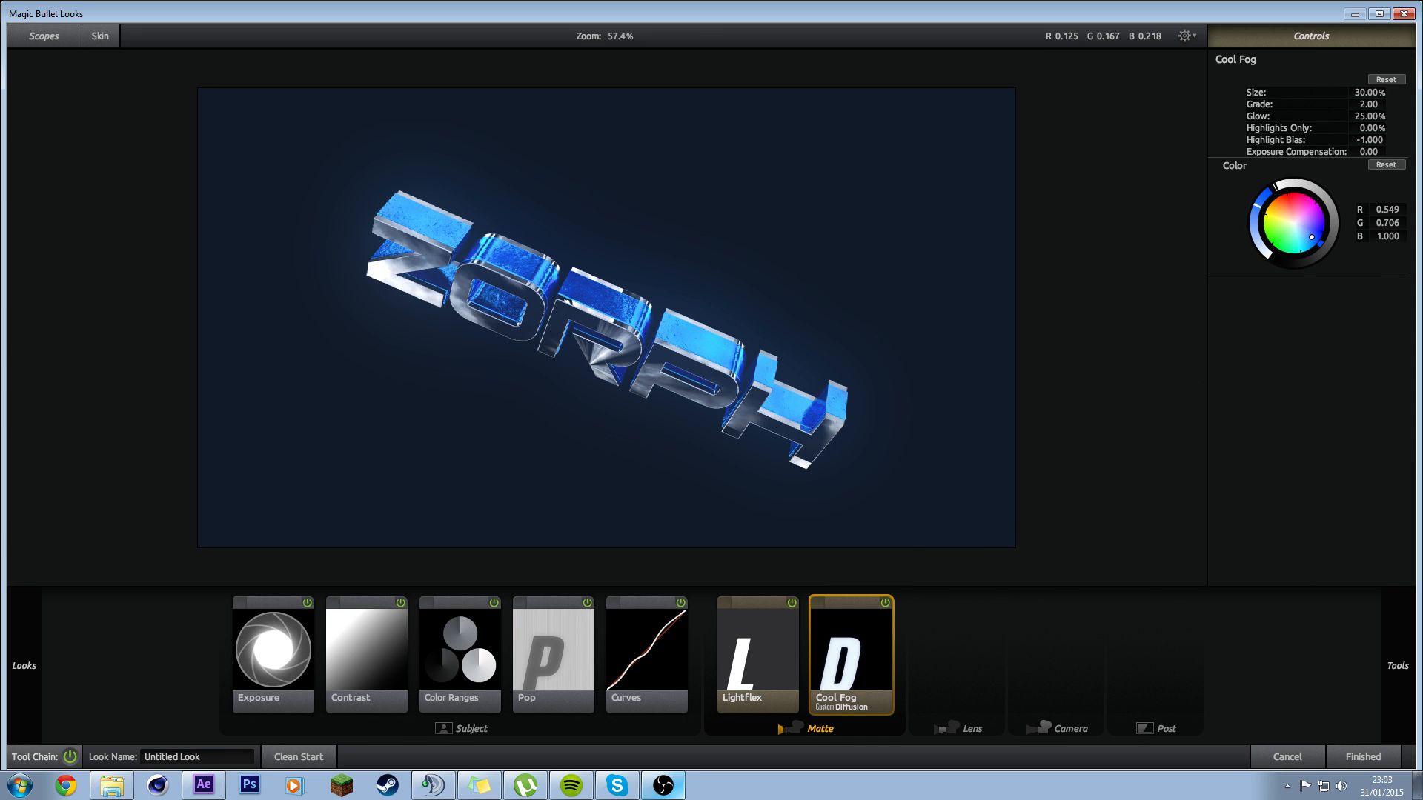
drag(1312, 237, 1311, 238)
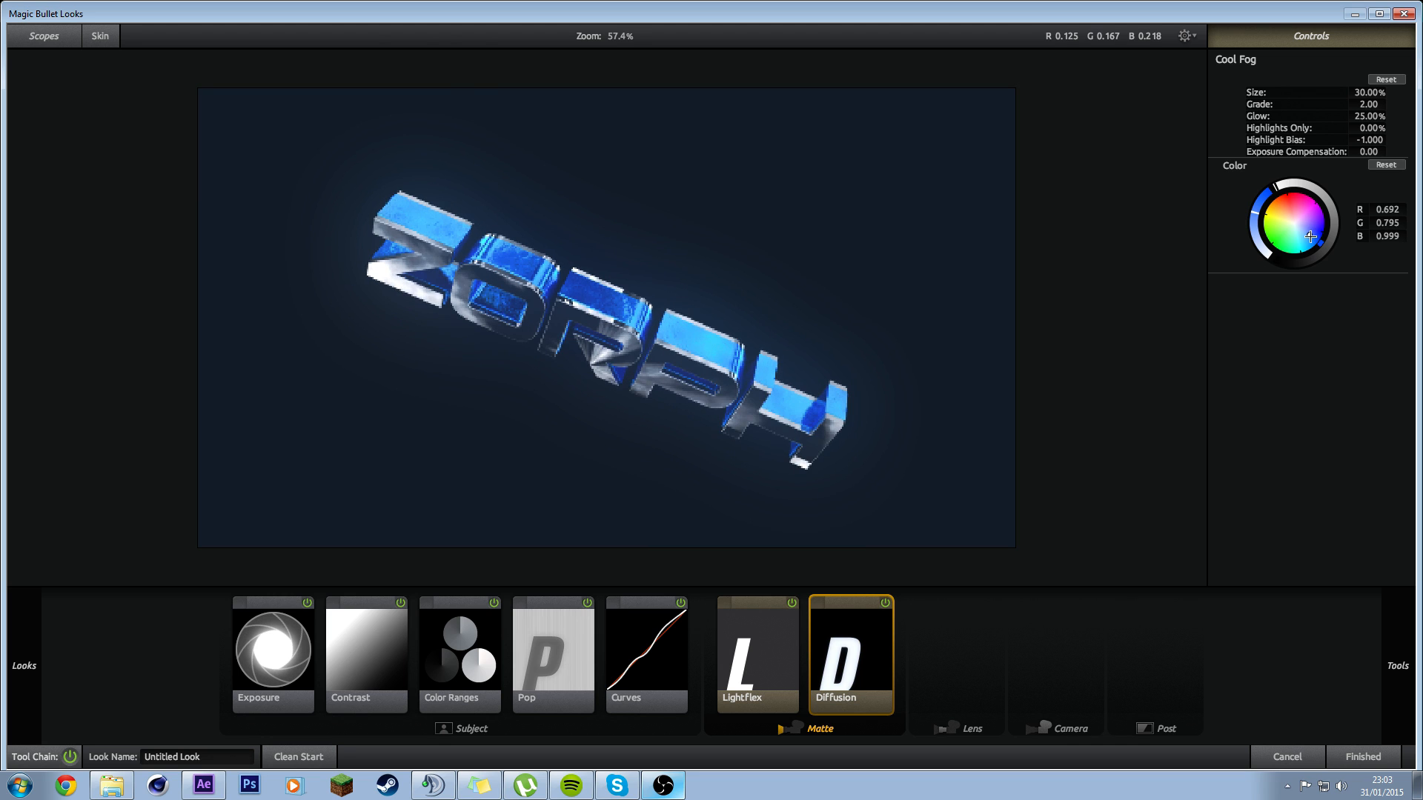
key(Delete)
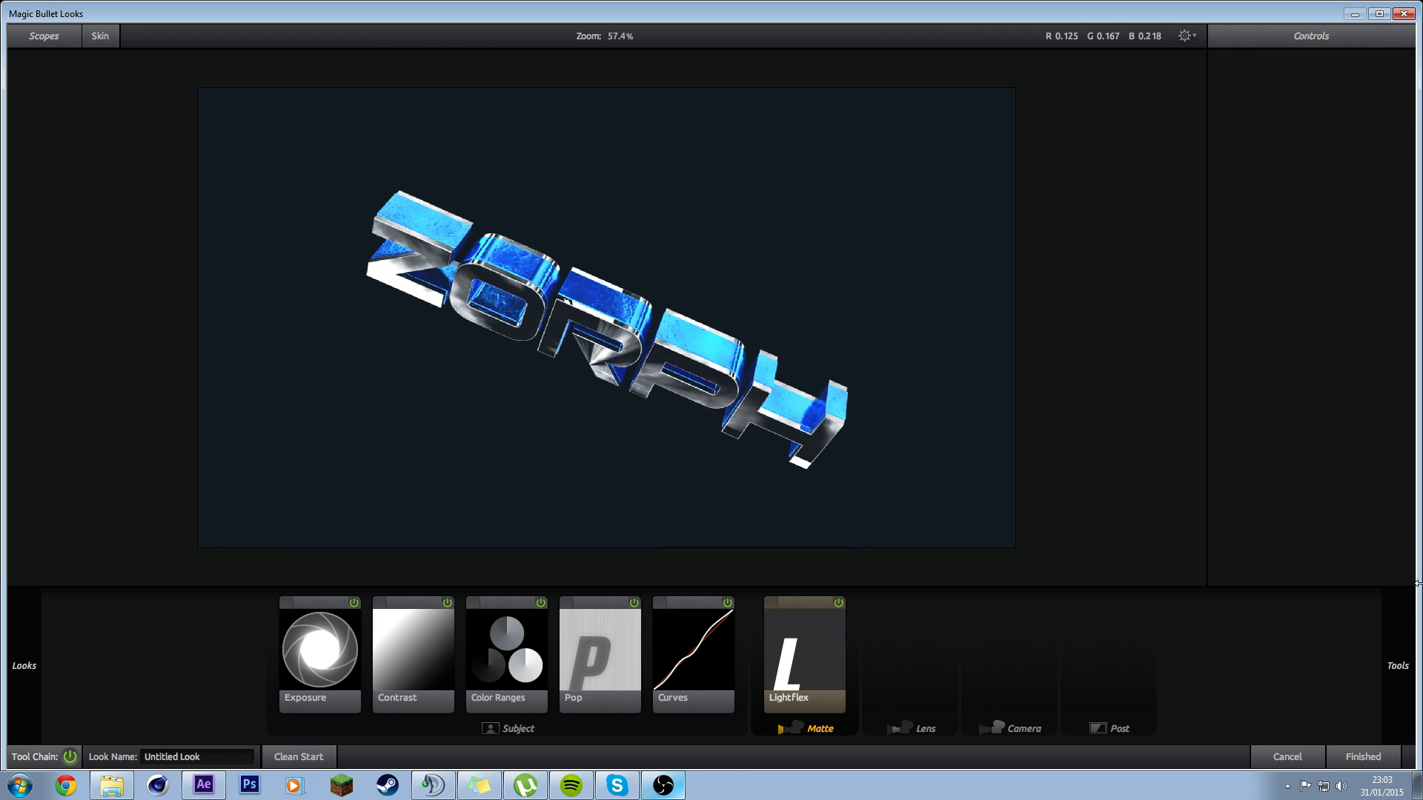
Step: Add the Cool Fog preset with its default settings after Lightflex in the Matte stage
mouse_move(1405, 597)
drag(1205, 476, 893, 602)
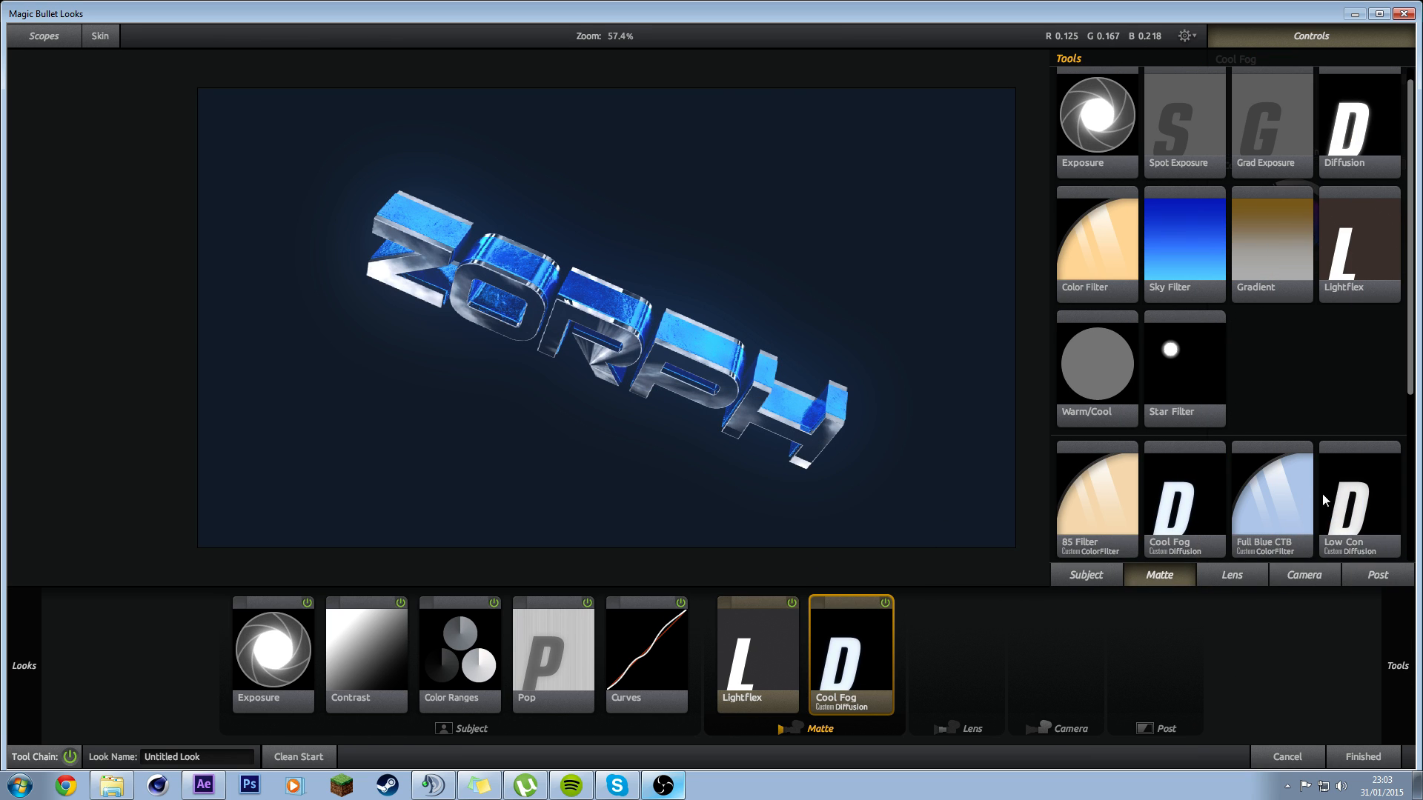
Step: Add a Warm/Cool tool after Cool Fog in the Matte stage and set Warm/Cool to +0.150 and Tint to +0.130
scroll(1256, 345, down, 1)
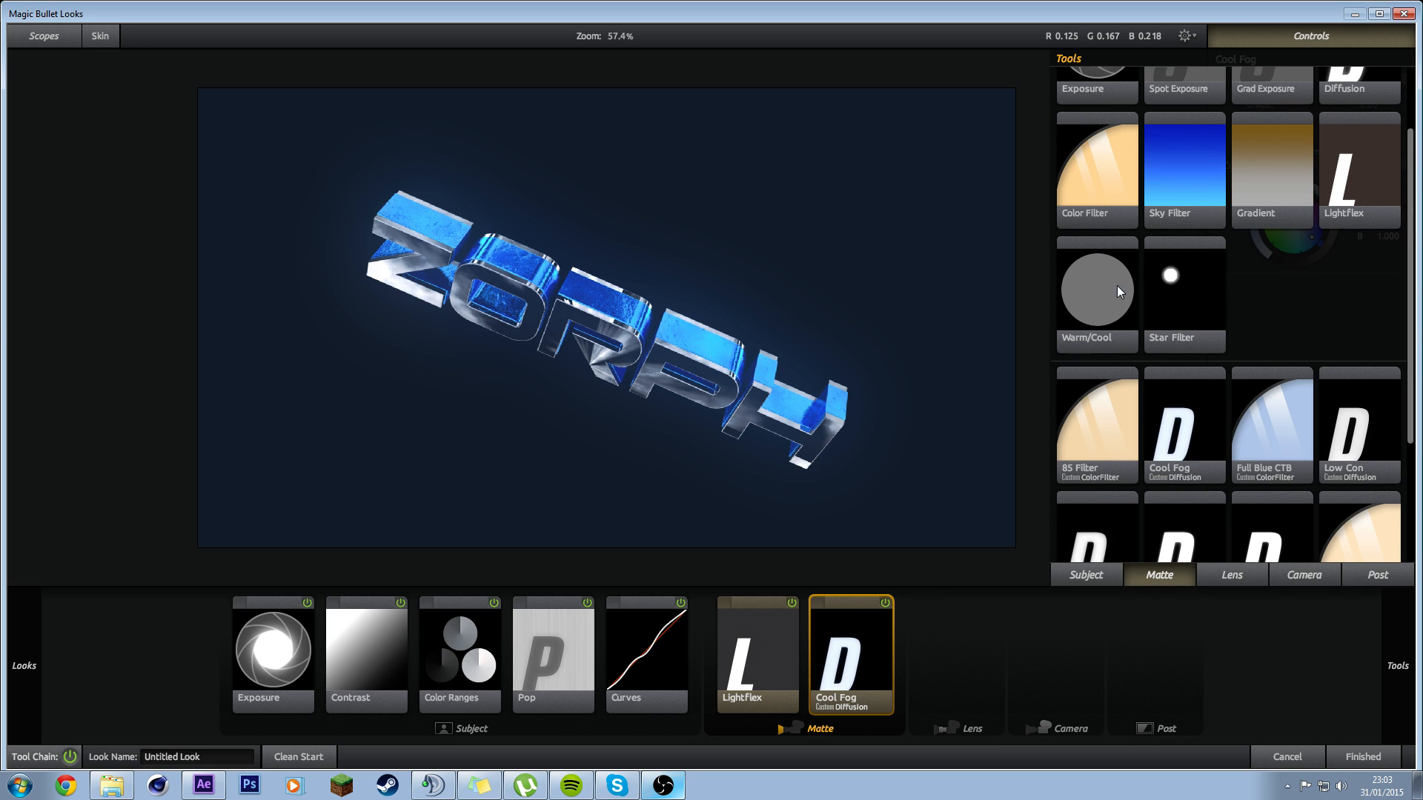
drag(1118, 286, 949, 634)
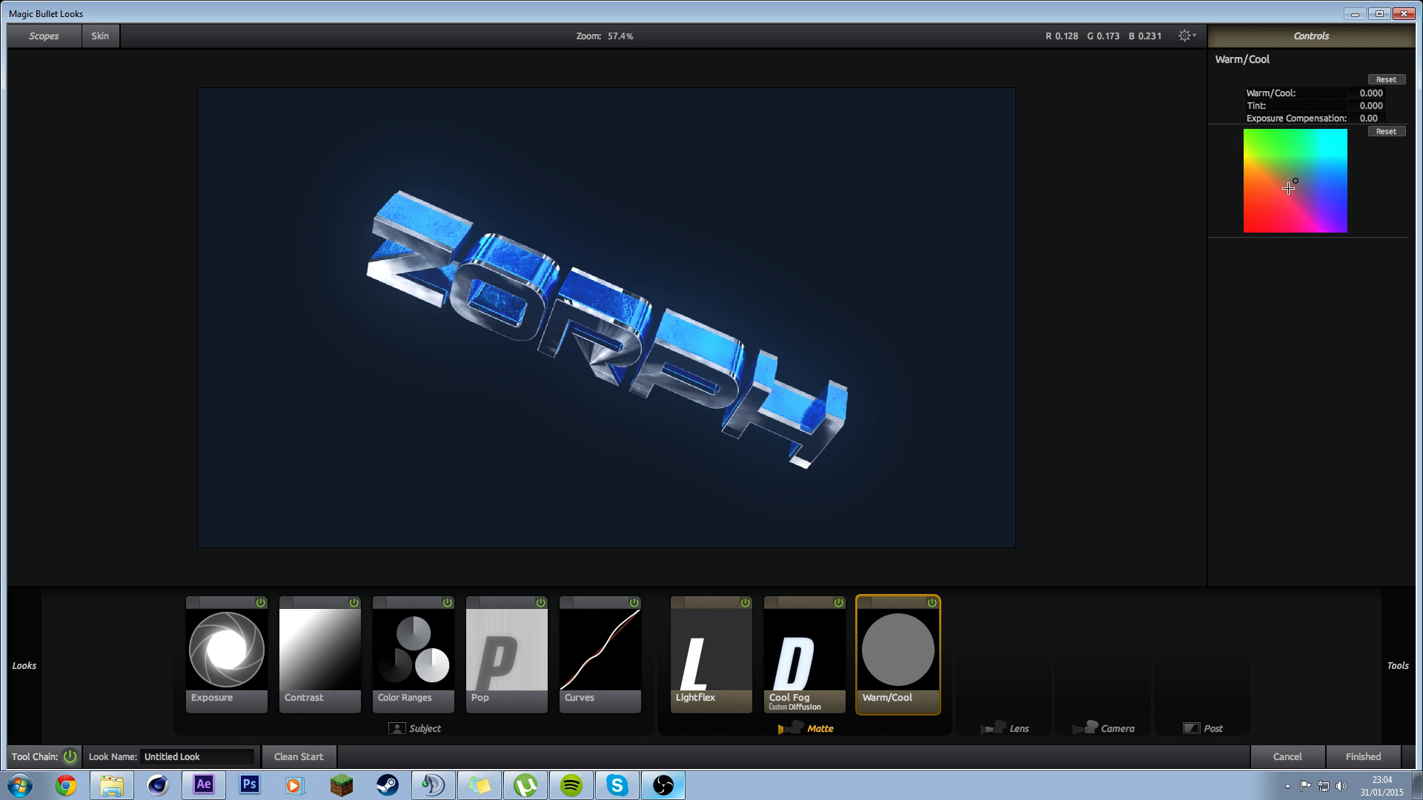
mouse_move(1288, 188)
mouse_down()
mouse_move(1340, 129)
mouse_move(1299, 177)
mouse_up()
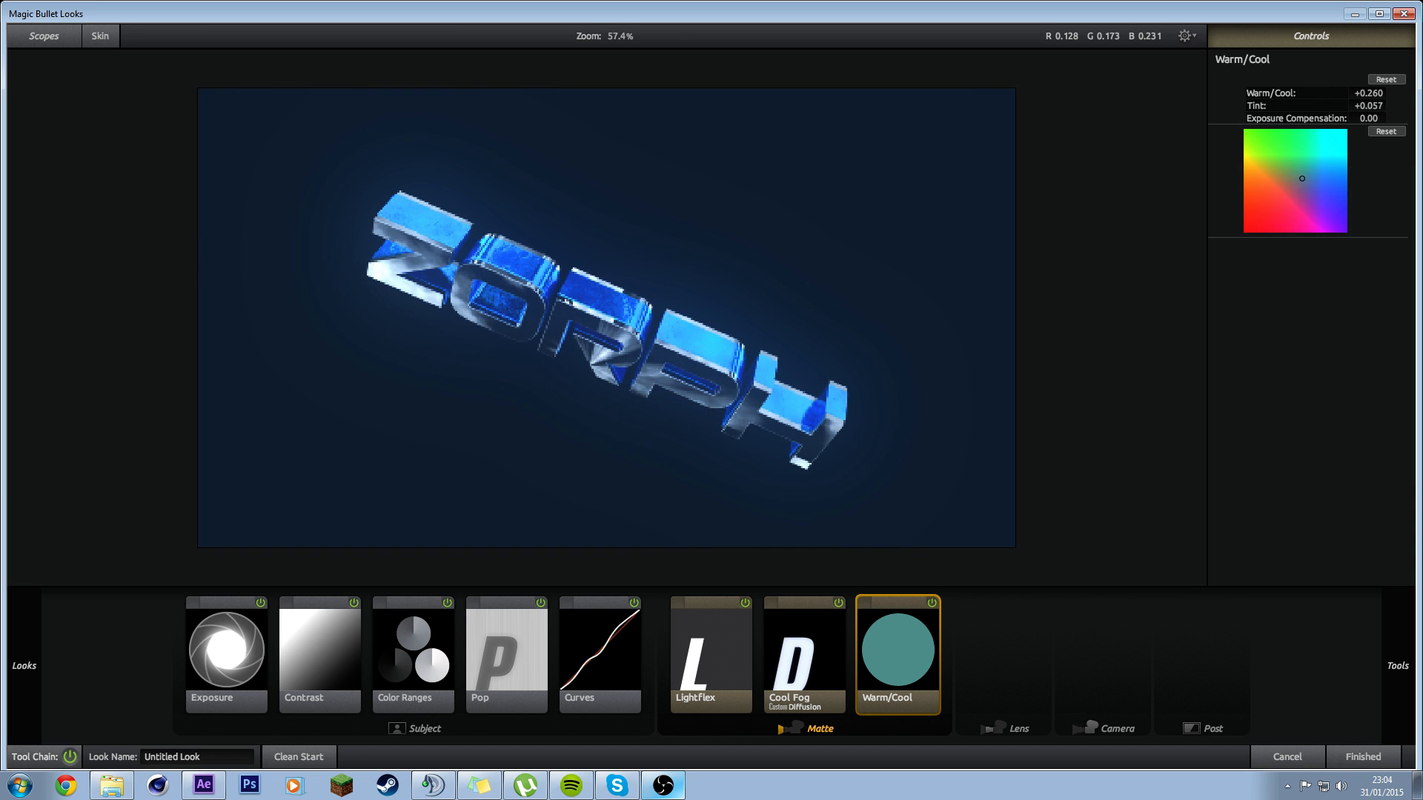
click(1386, 79)
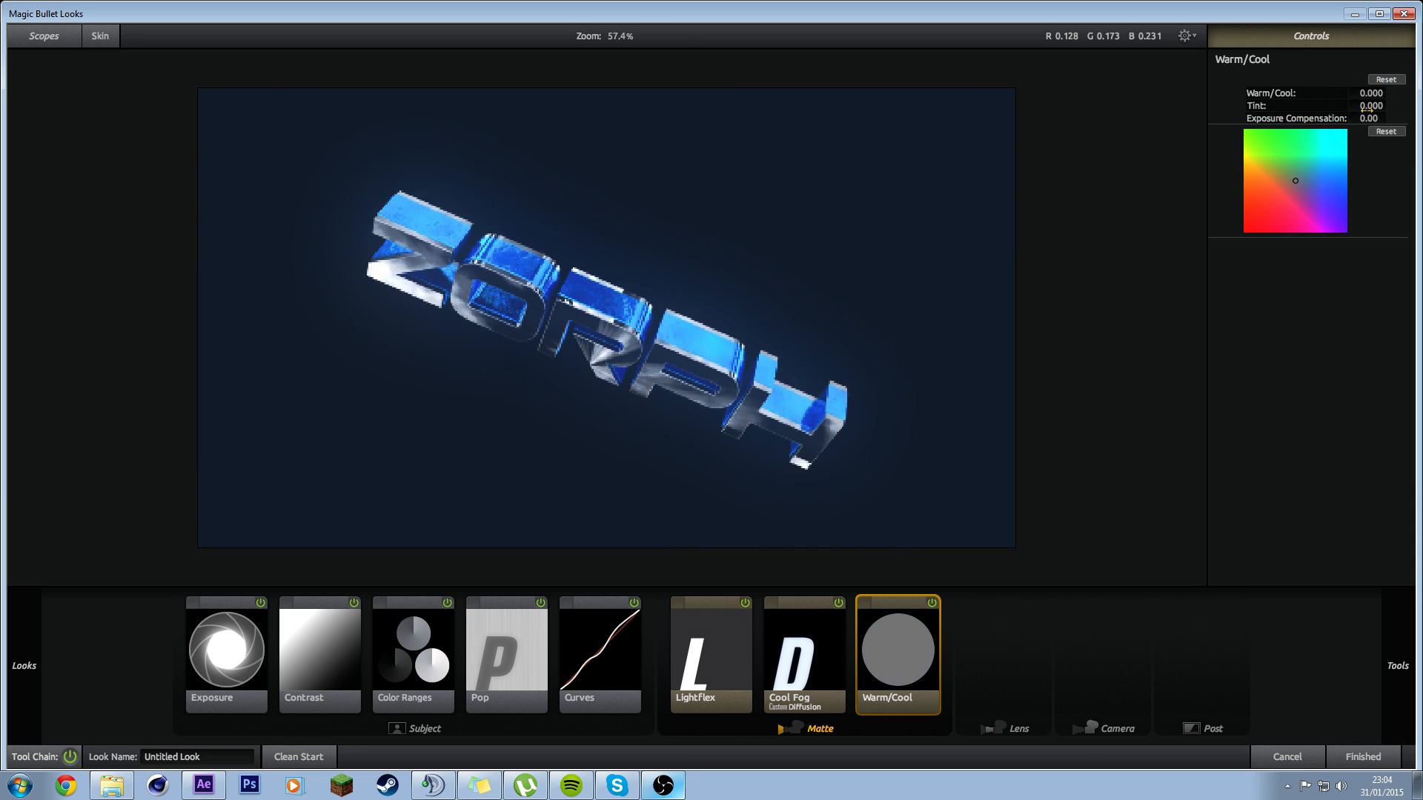
drag(1368, 94, 1378, 106)
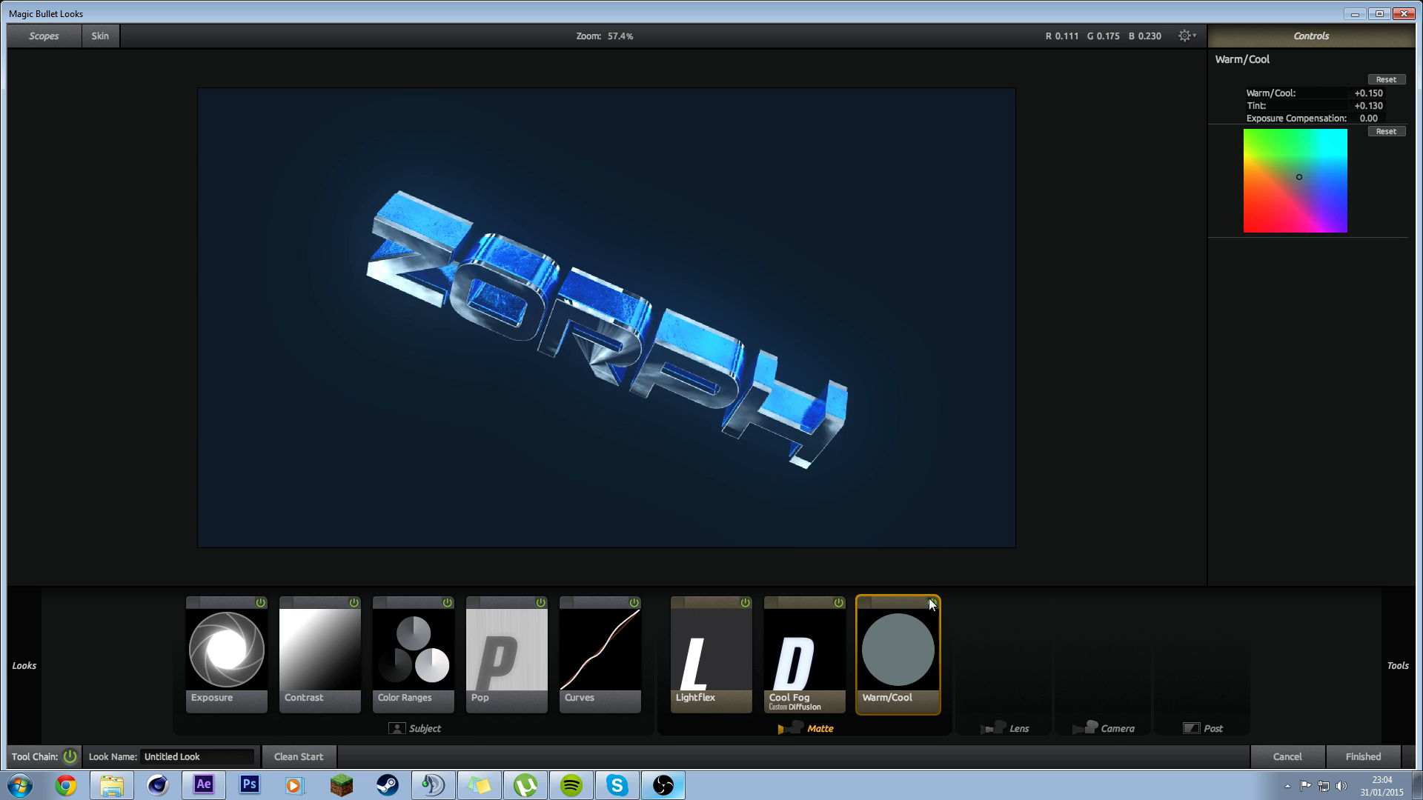
mouse_move(1382, 629)
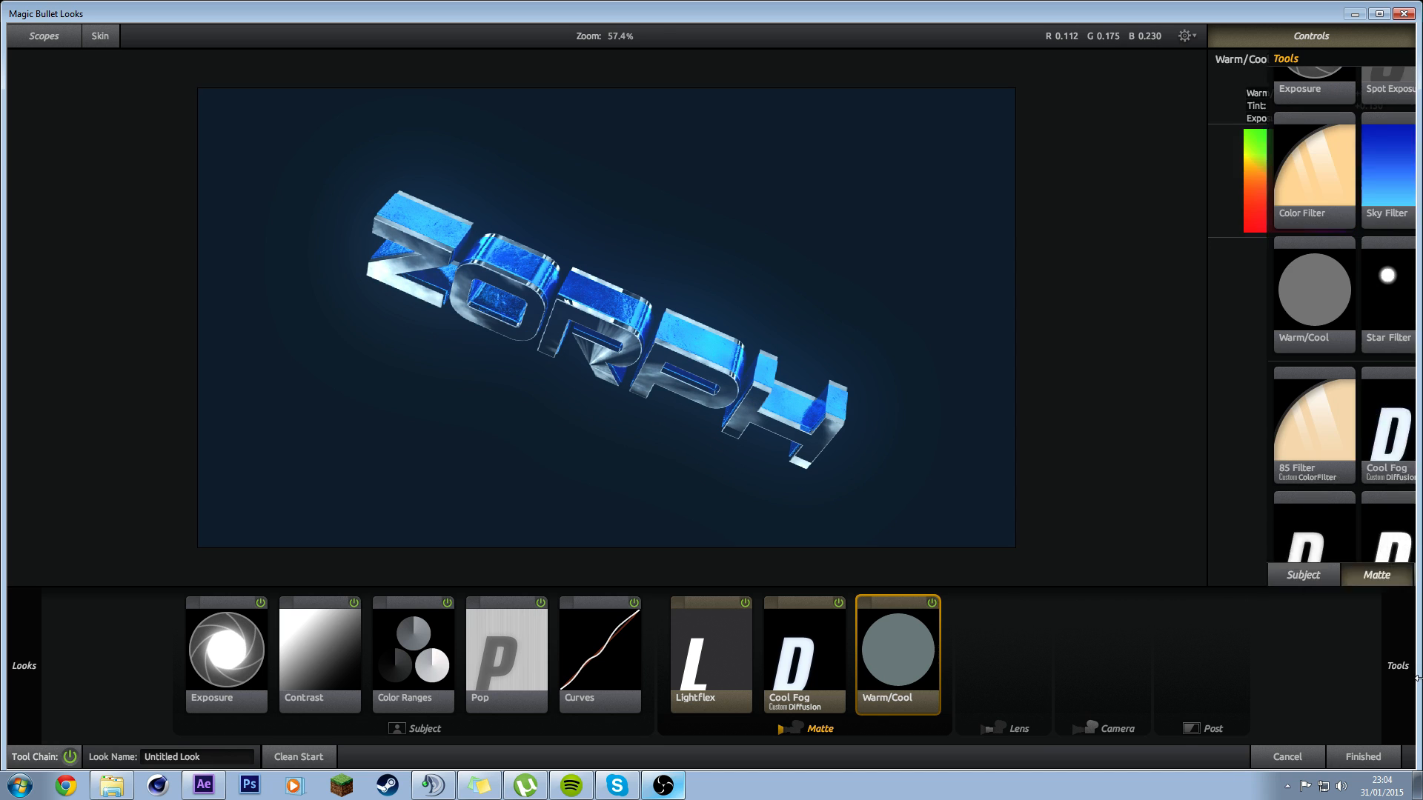
Step: Add a Grad Exposure tool after Warm/Cool in the Matte stage with Stops +0.40 and a pale cyan color balance (R 0.926, G 0.997, B 0.999)
scroll(1284, 483, up, 2)
click(1270, 135)
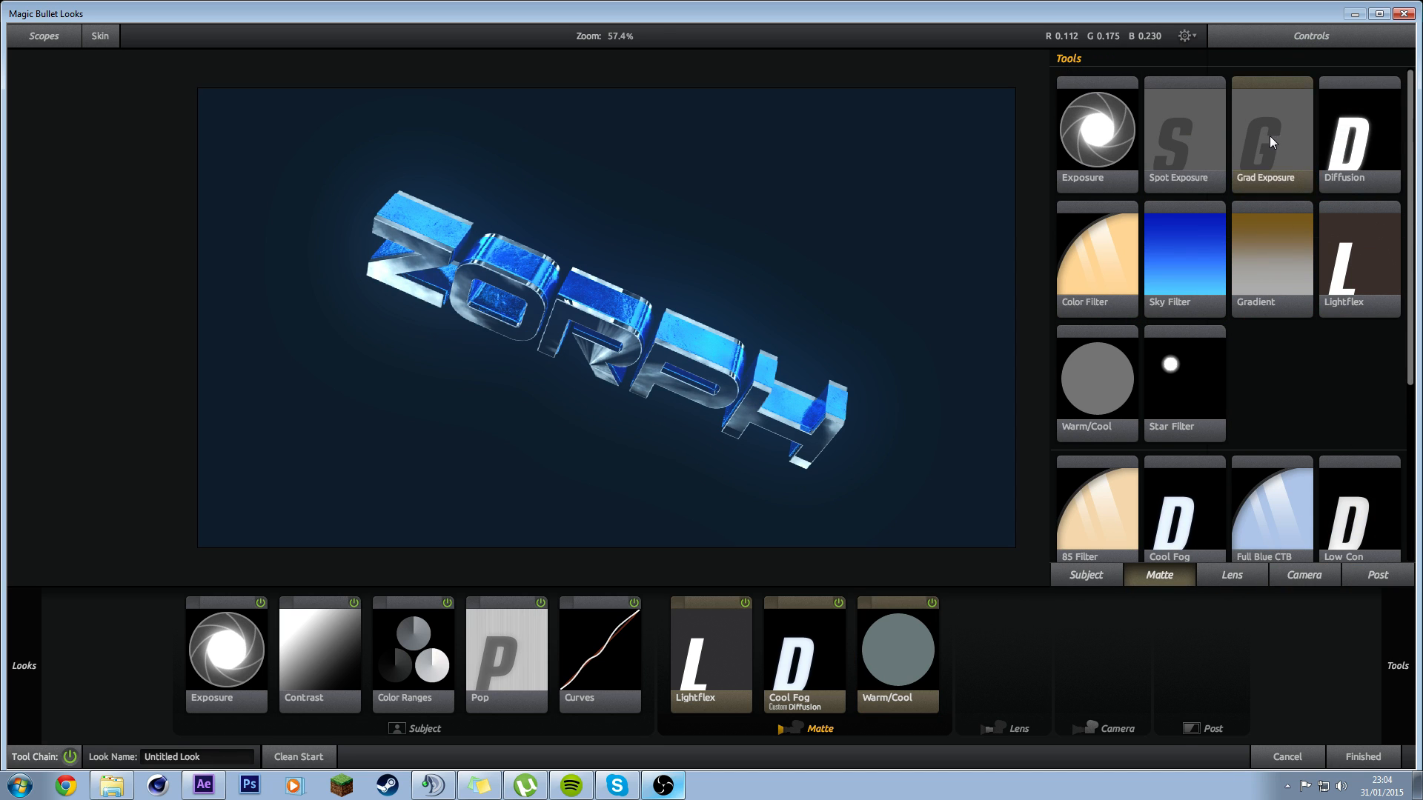
drag(1275, 109, 946, 623)
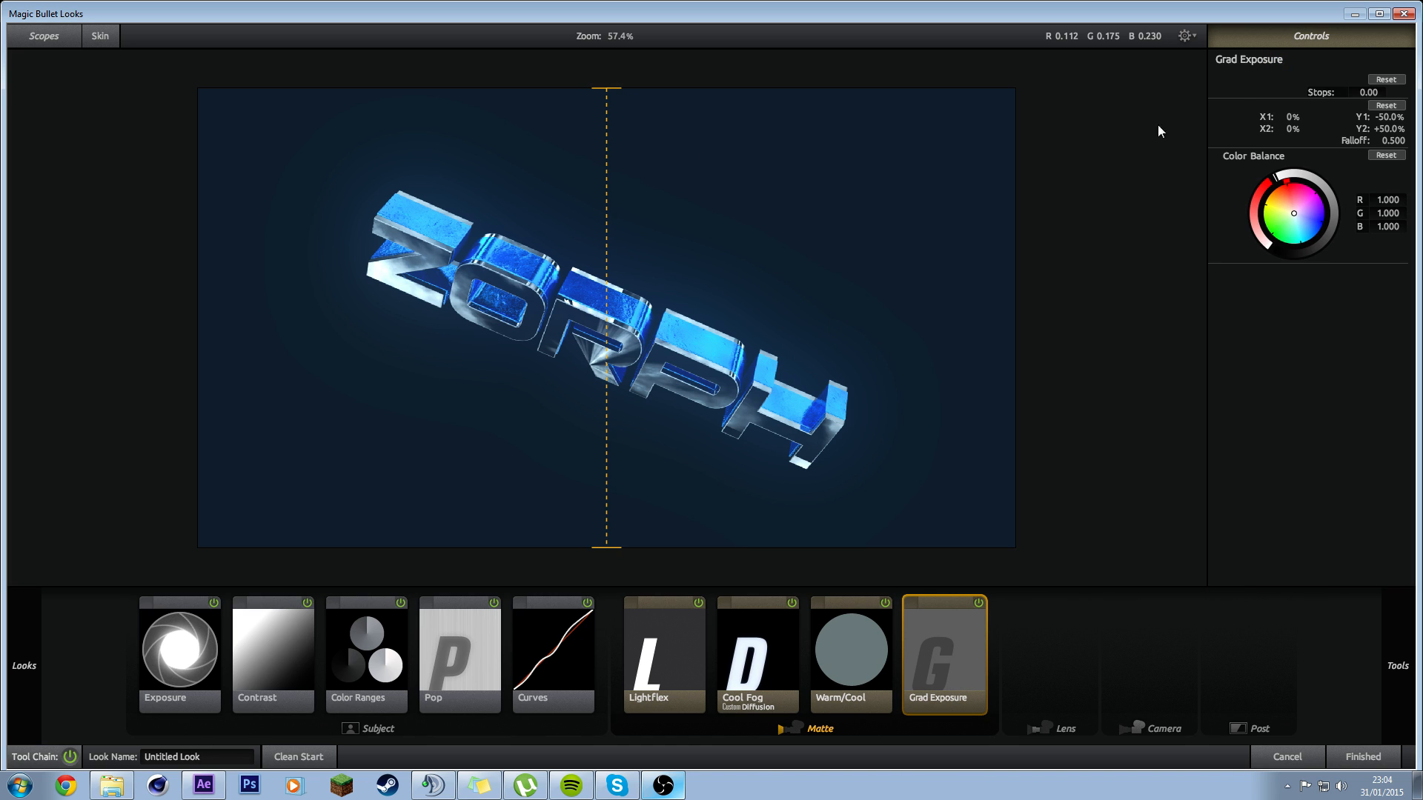
drag(1357, 92, 1370, 92)
drag(1294, 213, 1296, 224)
Step: Stretch the Grad Exposure line diagonally from X1 -51.5%, Y1 -52.6% to X2 +53.1%, Y2 +52.9%, and set Stops to +0.60
drag(606, 89, 185, 76)
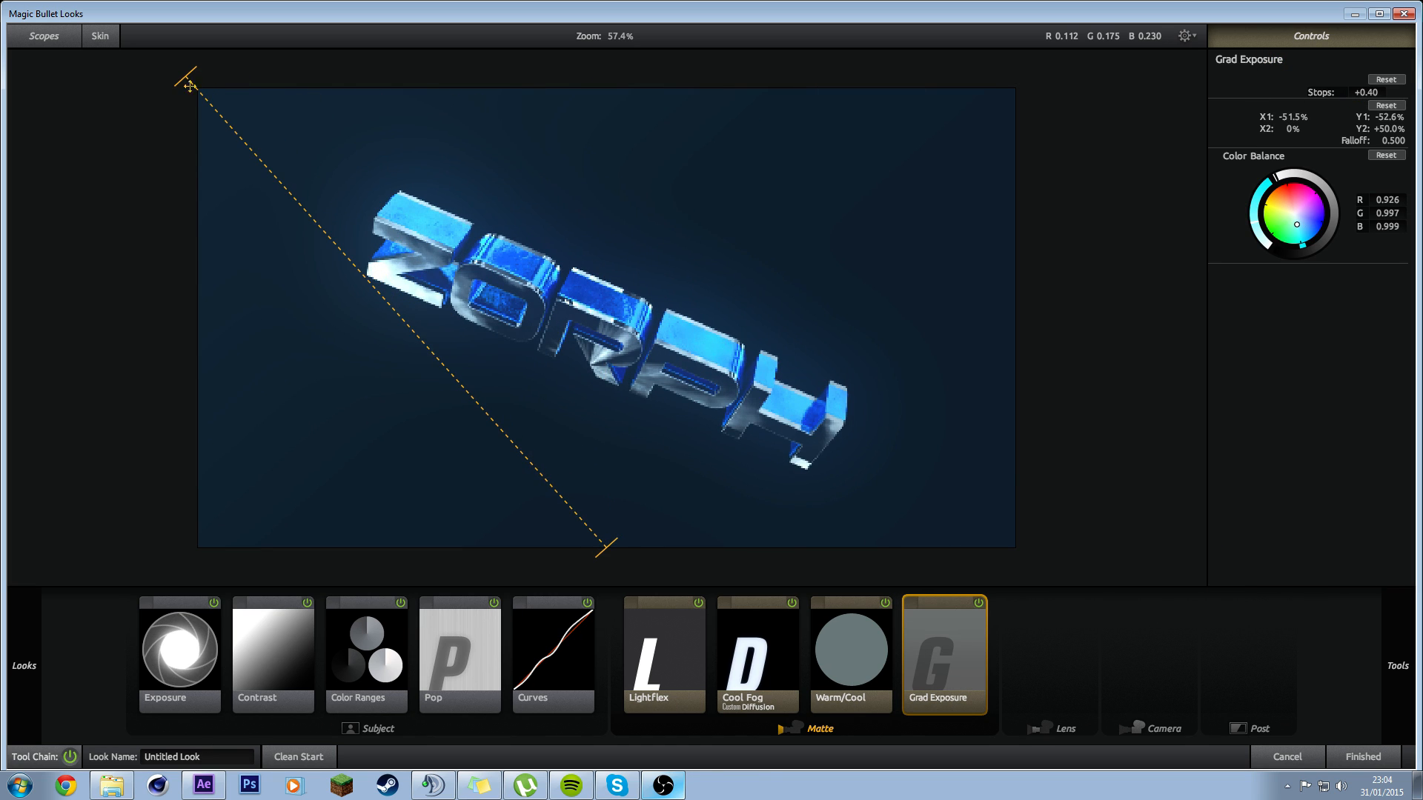
drag(606, 538, 1039, 552)
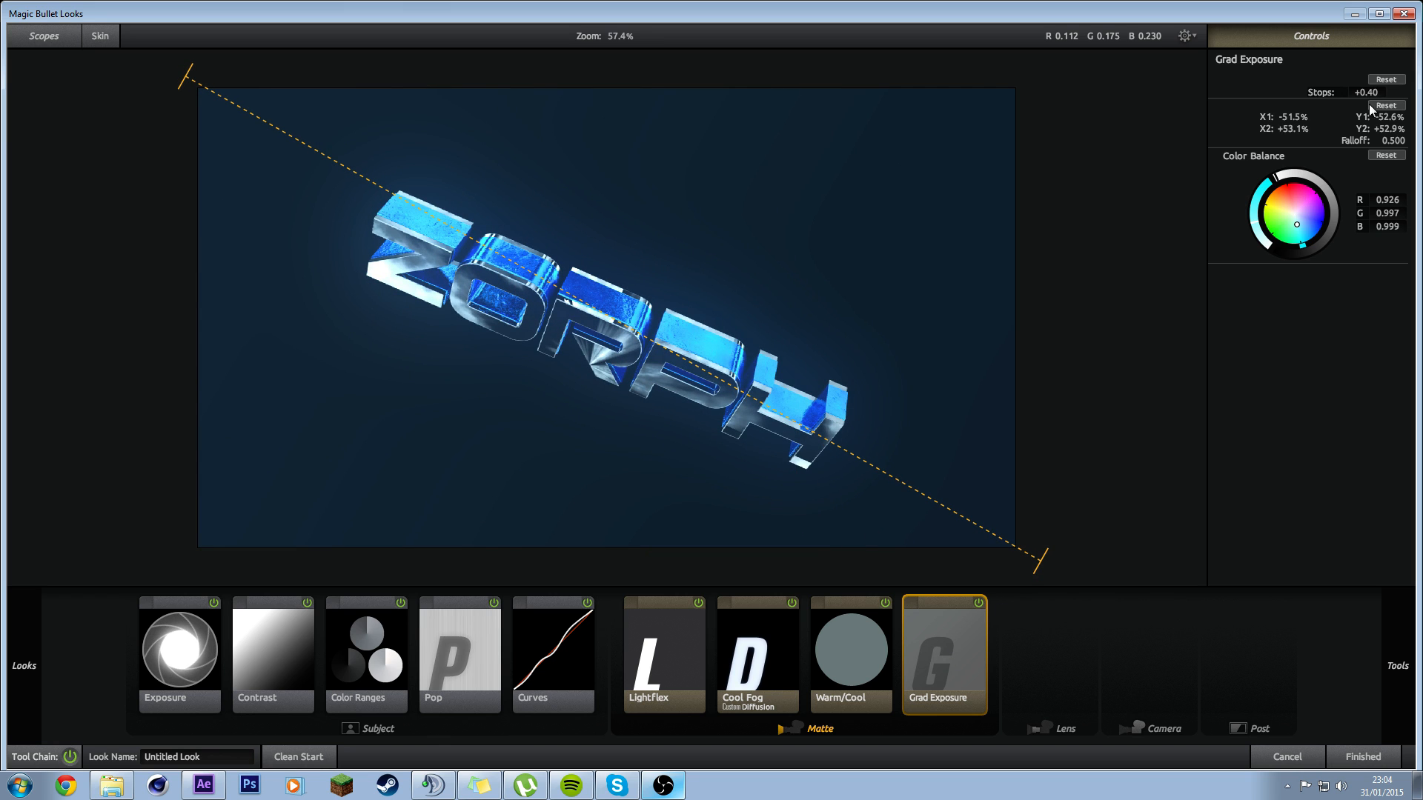
drag(1364, 93, 1373, 92)
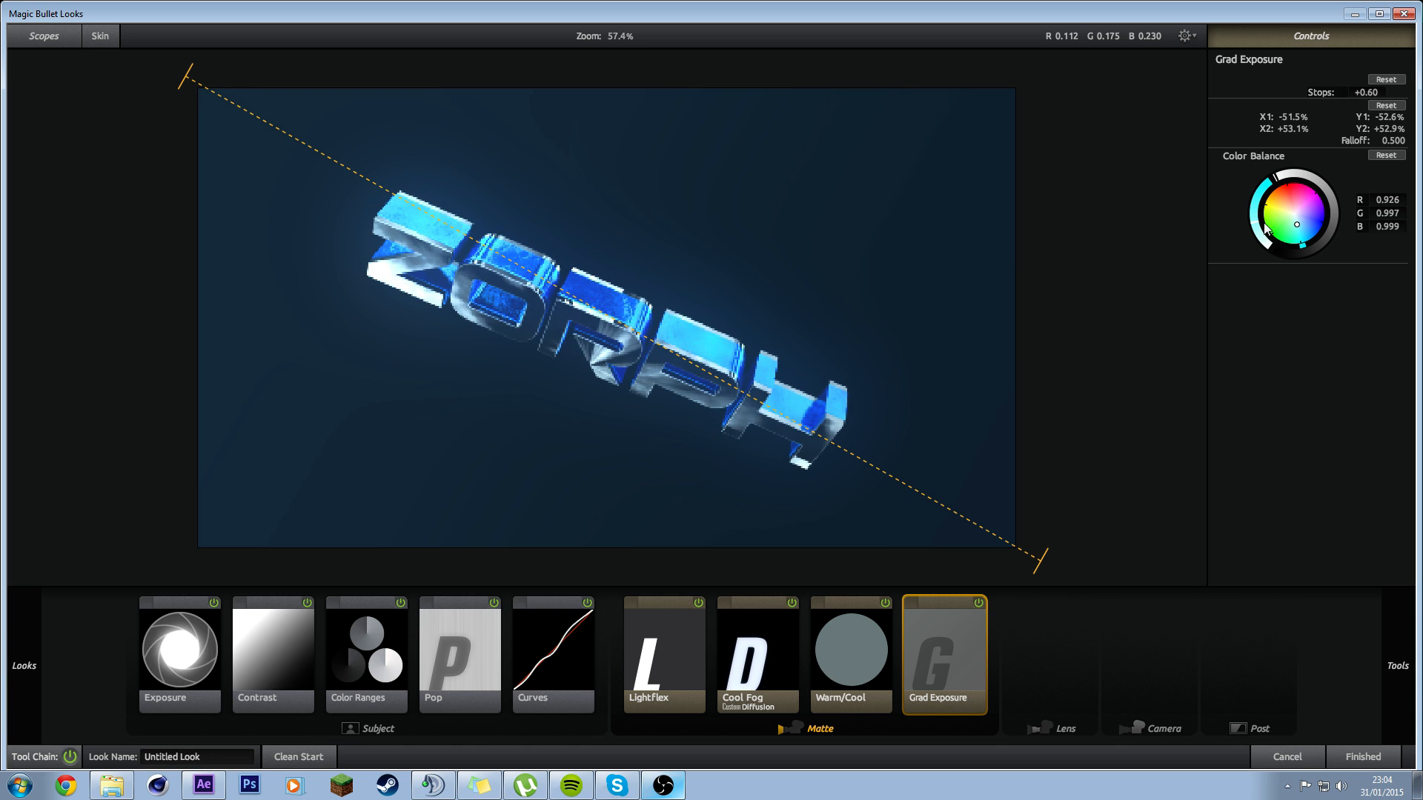
Step: Add a Vignette tool to the Lens stage and set its Strength to 85.0% and Radius to 1.030
click(1064, 658)
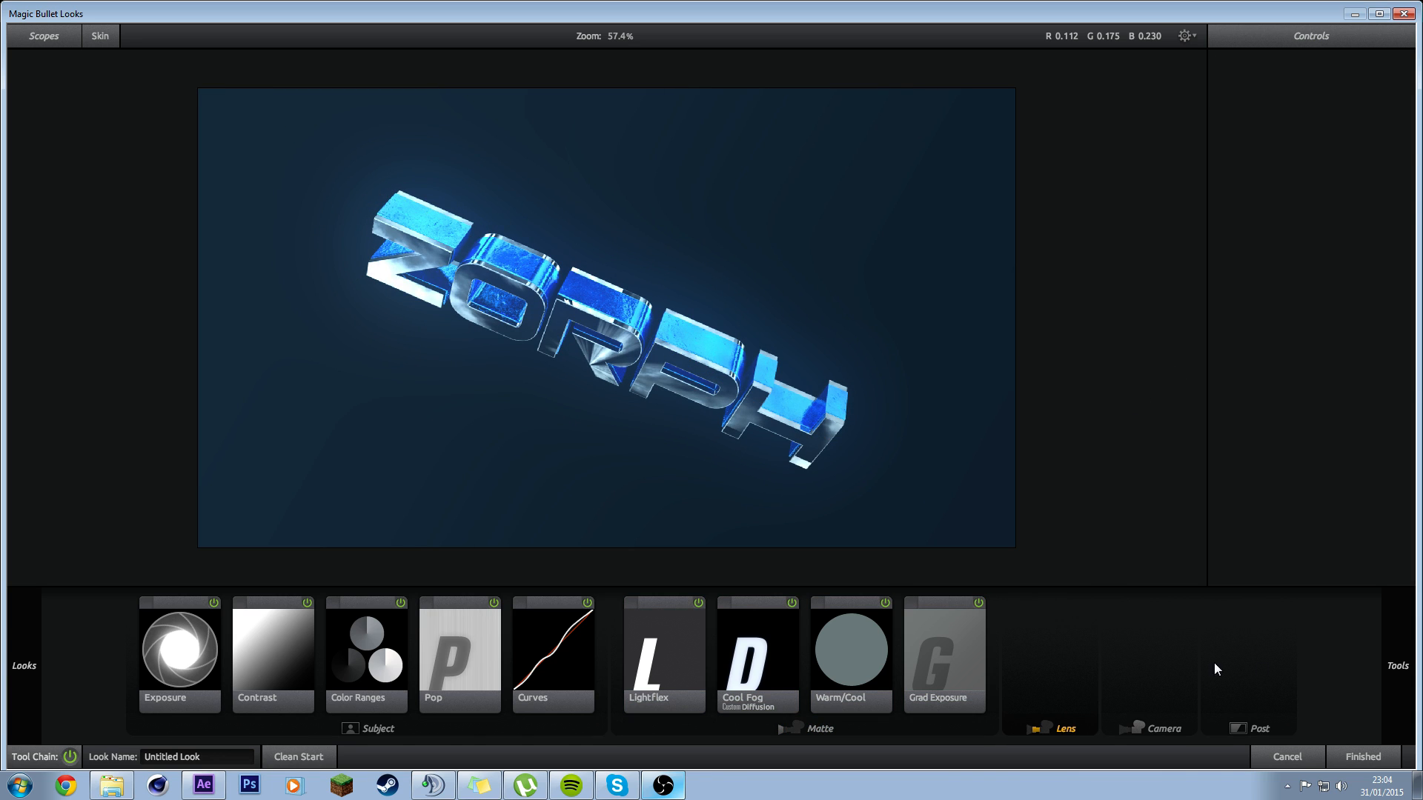
mouse_move(1416, 642)
mouse_move(1417, 614)
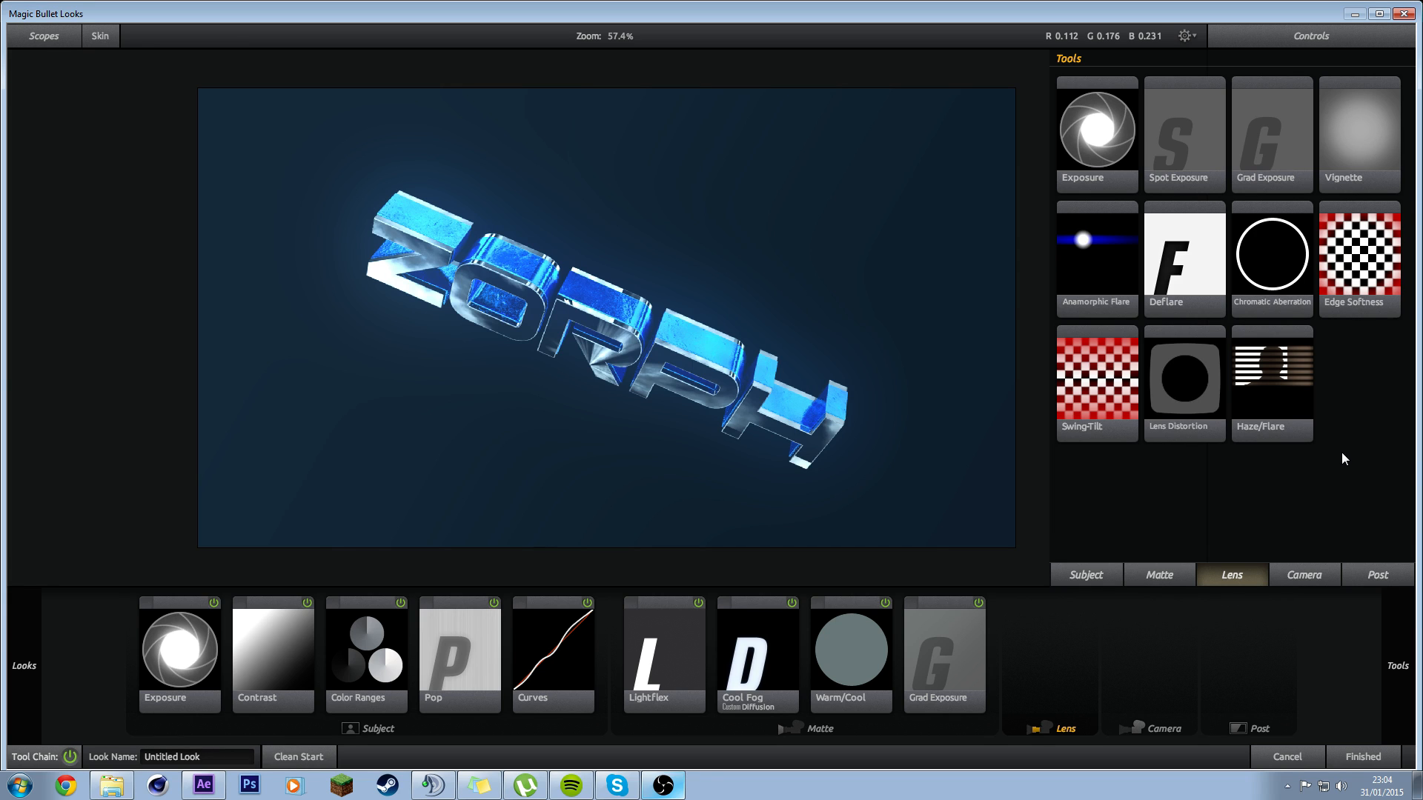
drag(1351, 157, 1064, 642)
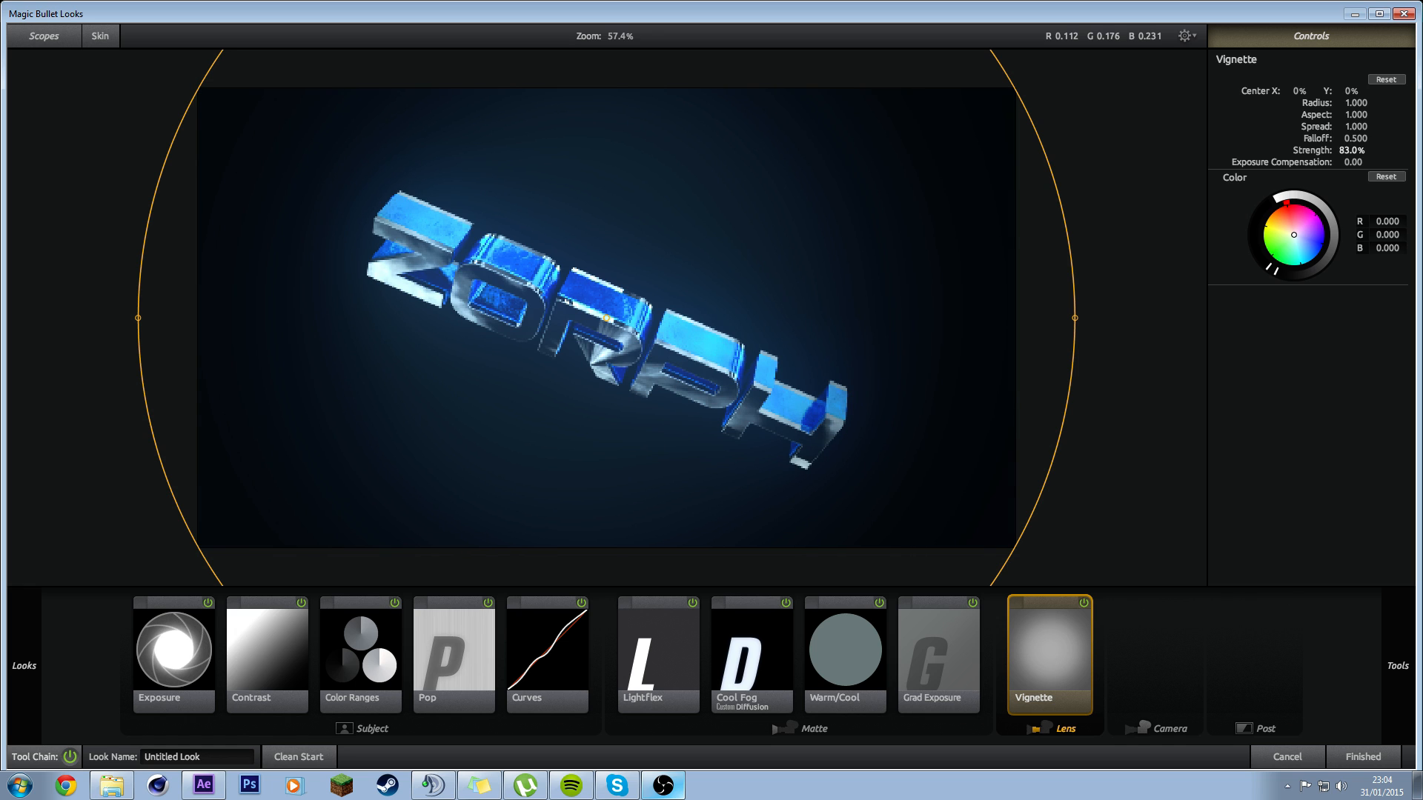
drag(1352, 150, 1356, 151)
drag(1074, 318, 177, 124)
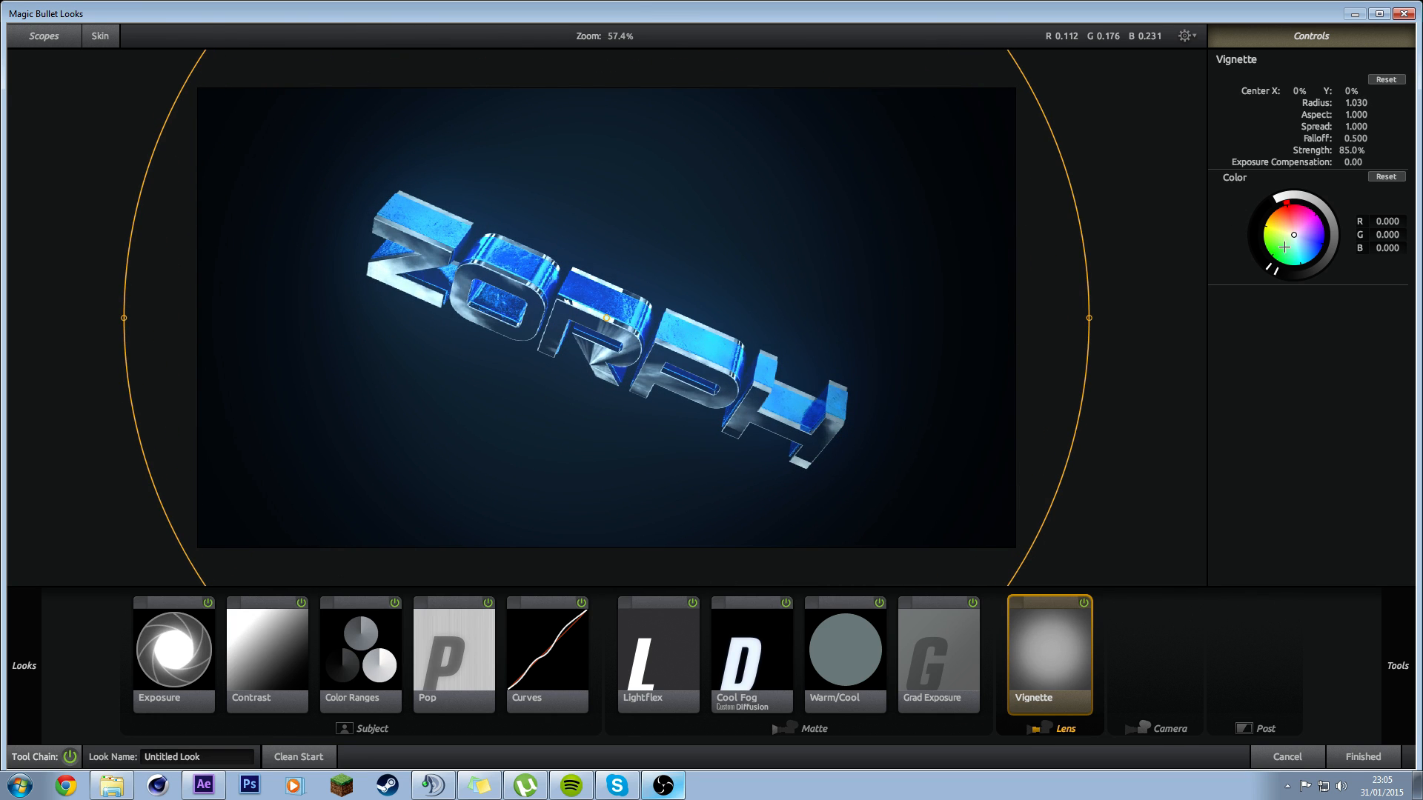
Step: Color the Vignette dark blue (R 0.154, G 0.173, B 0.276), move its center to X +0.4%, Y -21.6%, and set Radius to 1.016
click(1316, 244)
mouse_move(1269, 268)
mouse_down()
mouse_move(1259, 215)
mouse_move(1309, 198)
mouse_move(1334, 234)
mouse_move(1311, 248)
mouse_move(1334, 242)
mouse_move(1305, 274)
mouse_up()
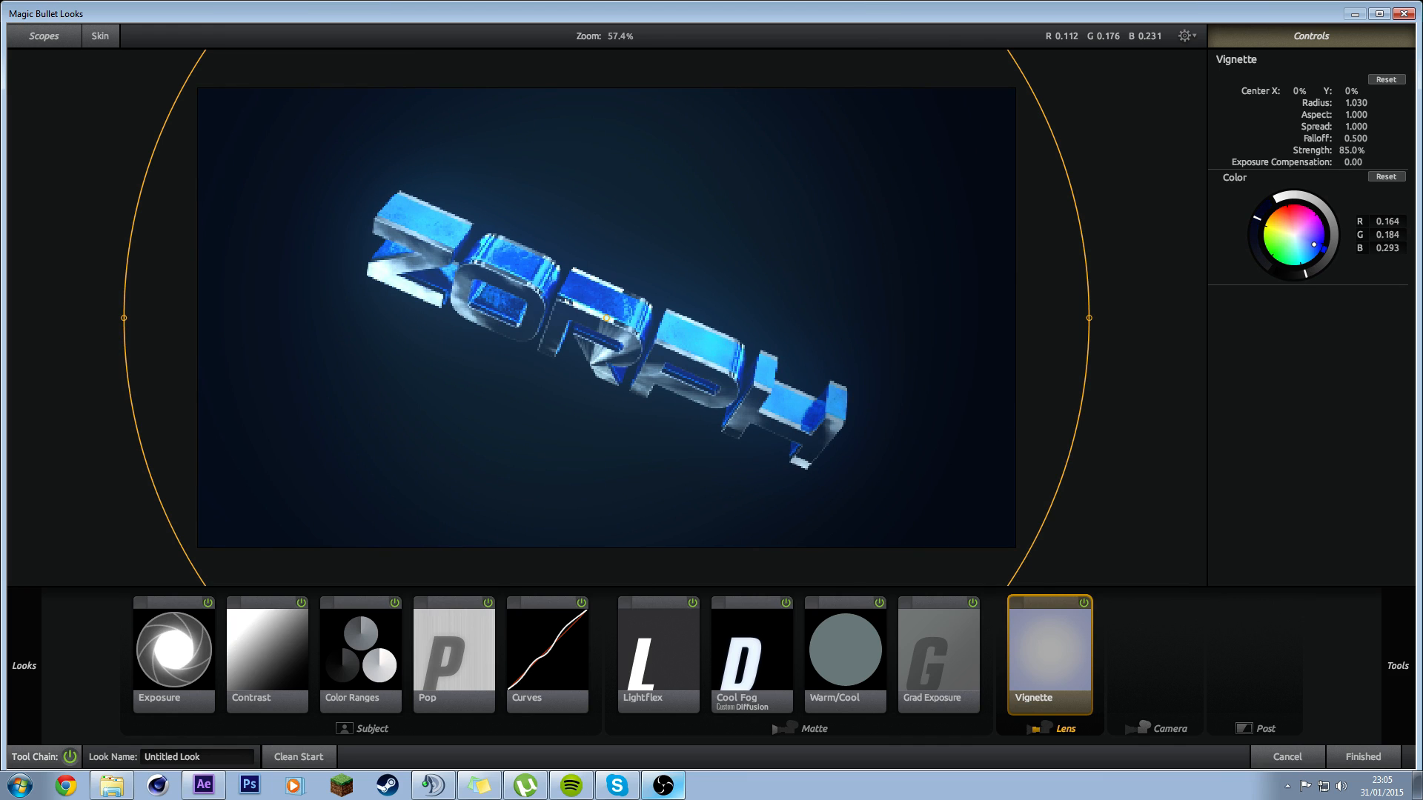
drag(1063, 479, 1057, 479)
drag(914, 423, 918, 334)
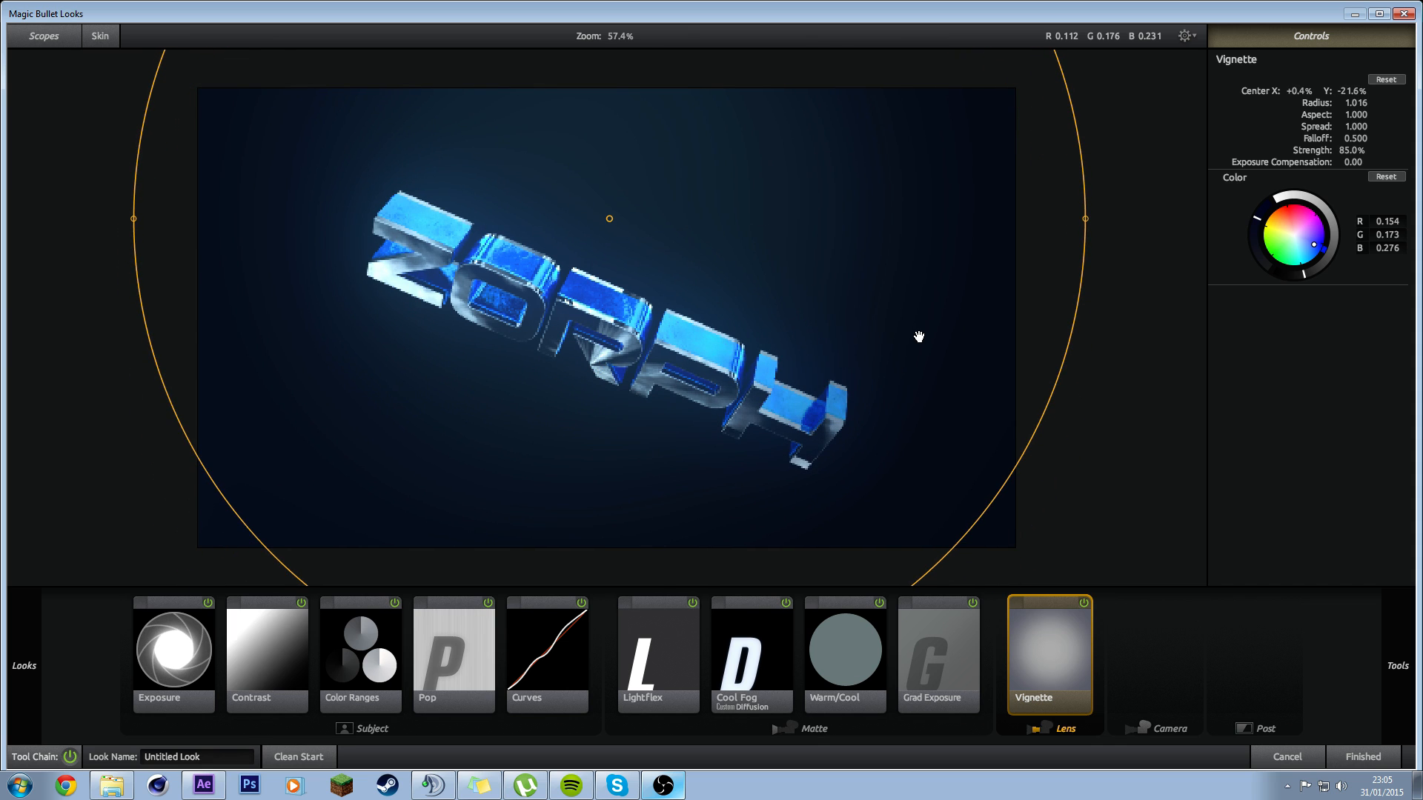
Step: Try an Edge Softness tool with its default settings after the Vignette, and delete it
mouse_move(1397, 665)
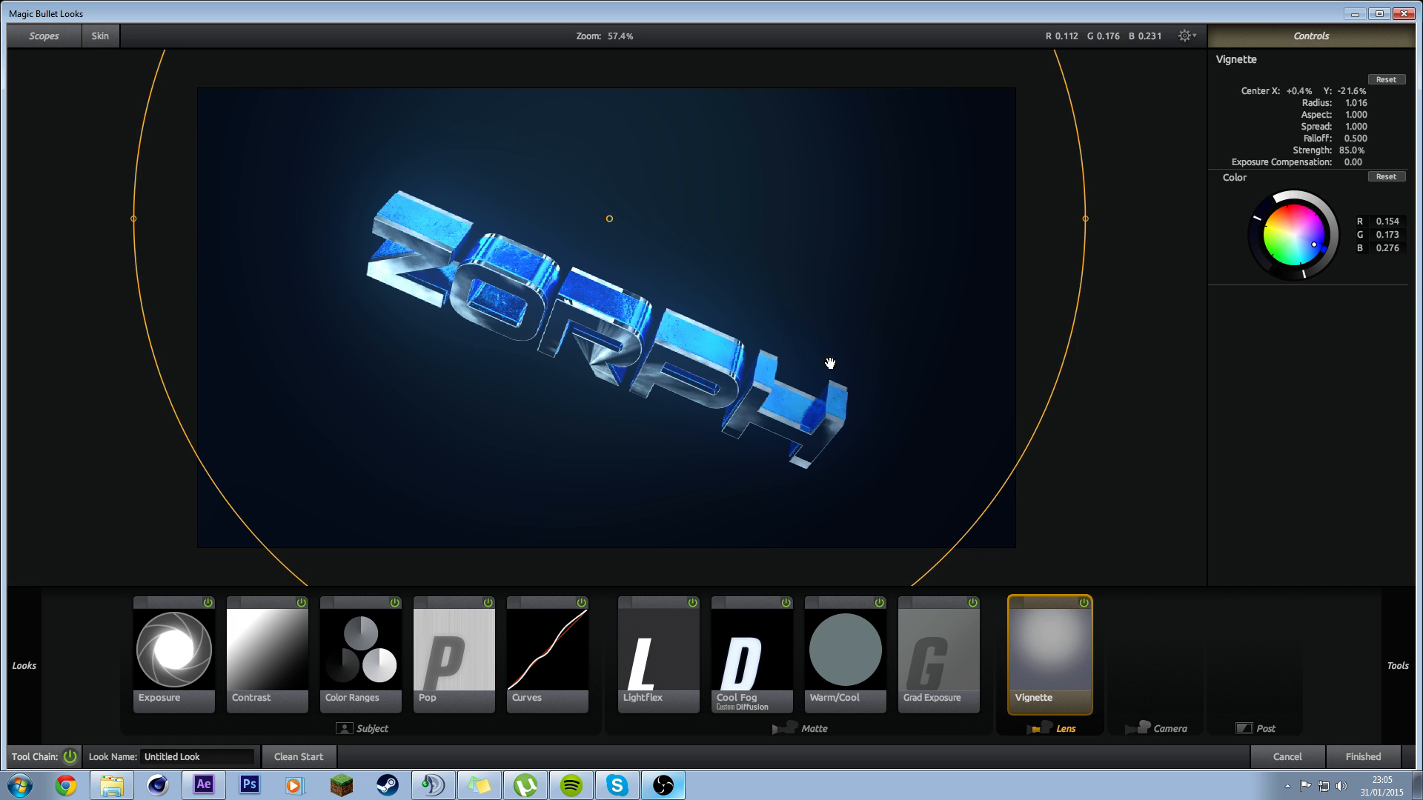
drag(1336, 257, 1125, 652)
click(1017, 626)
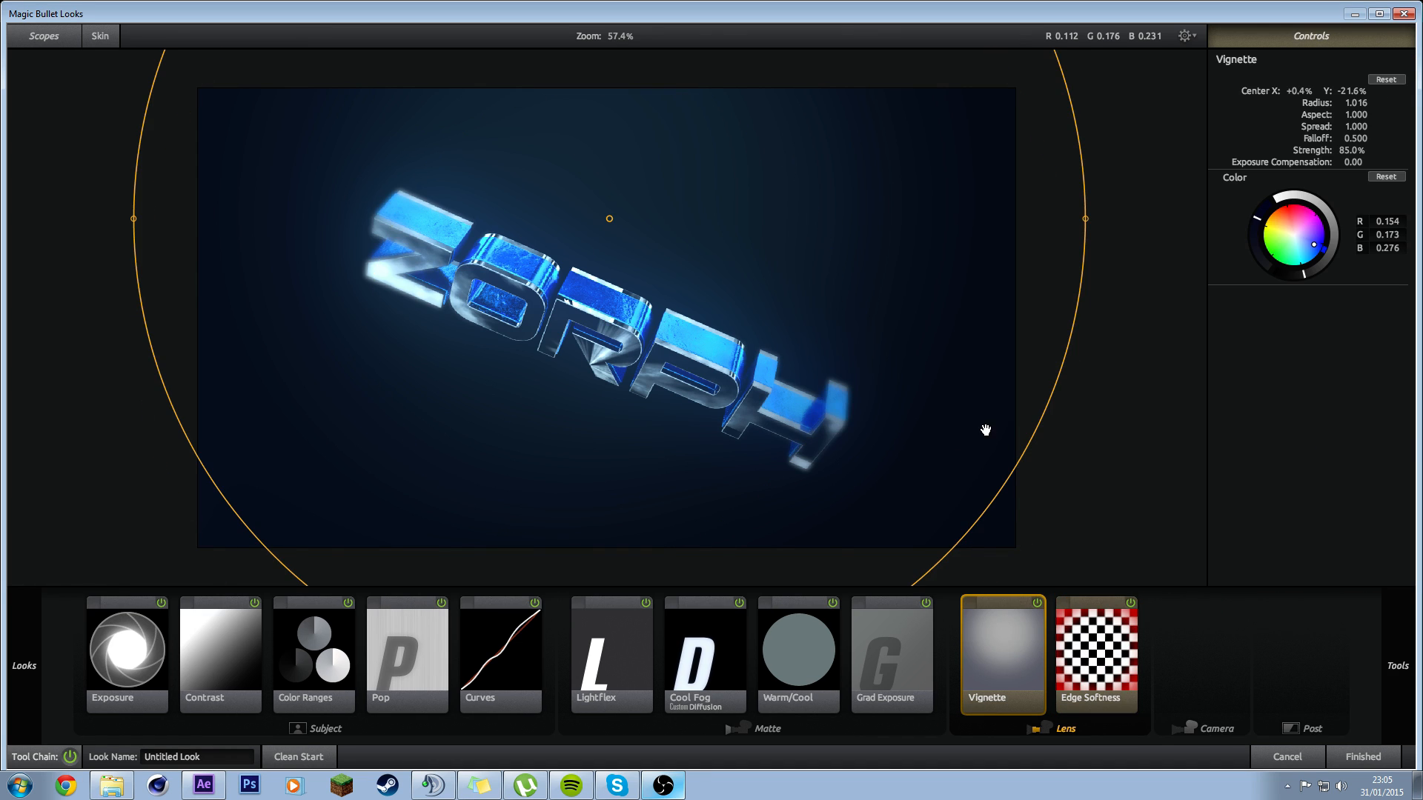
click(1093, 645)
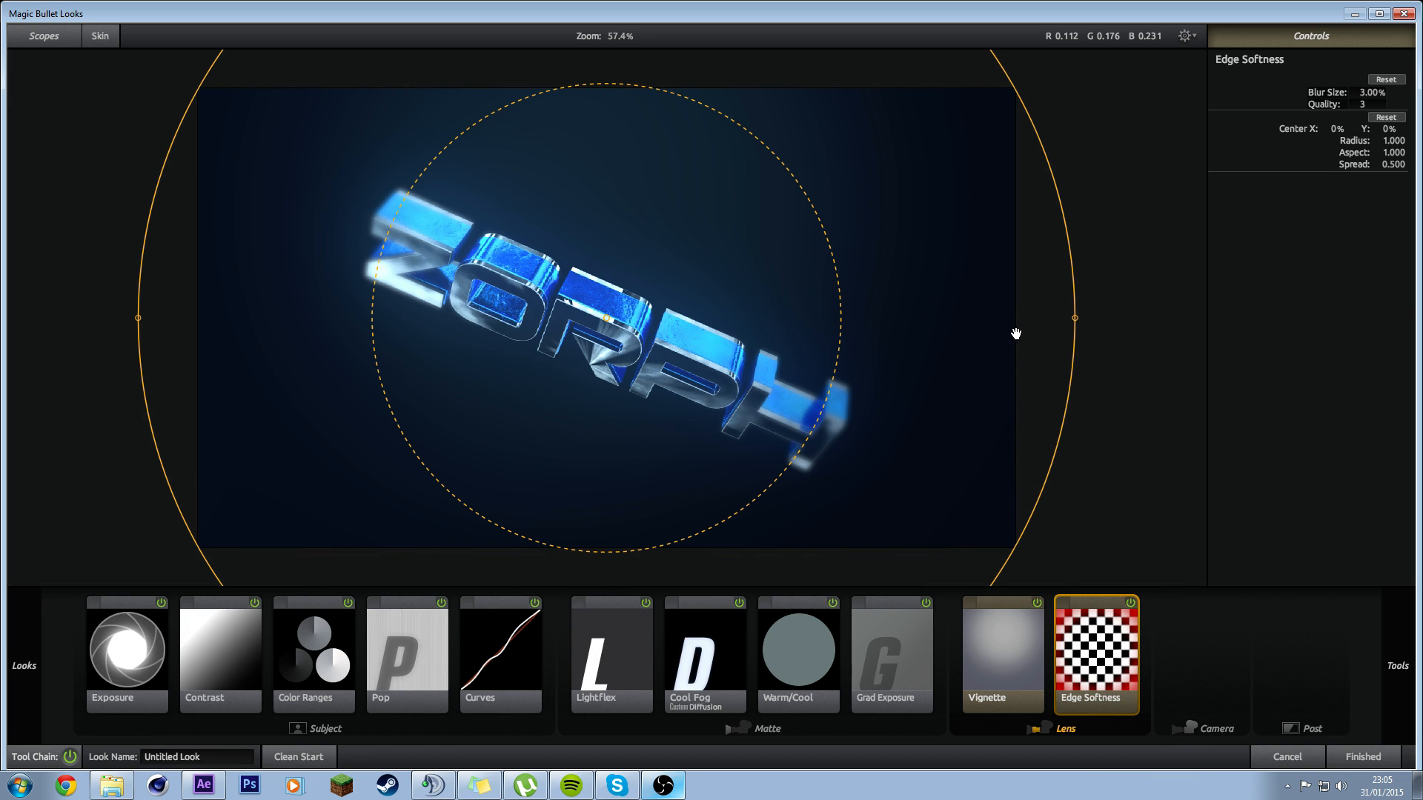
key(Delete)
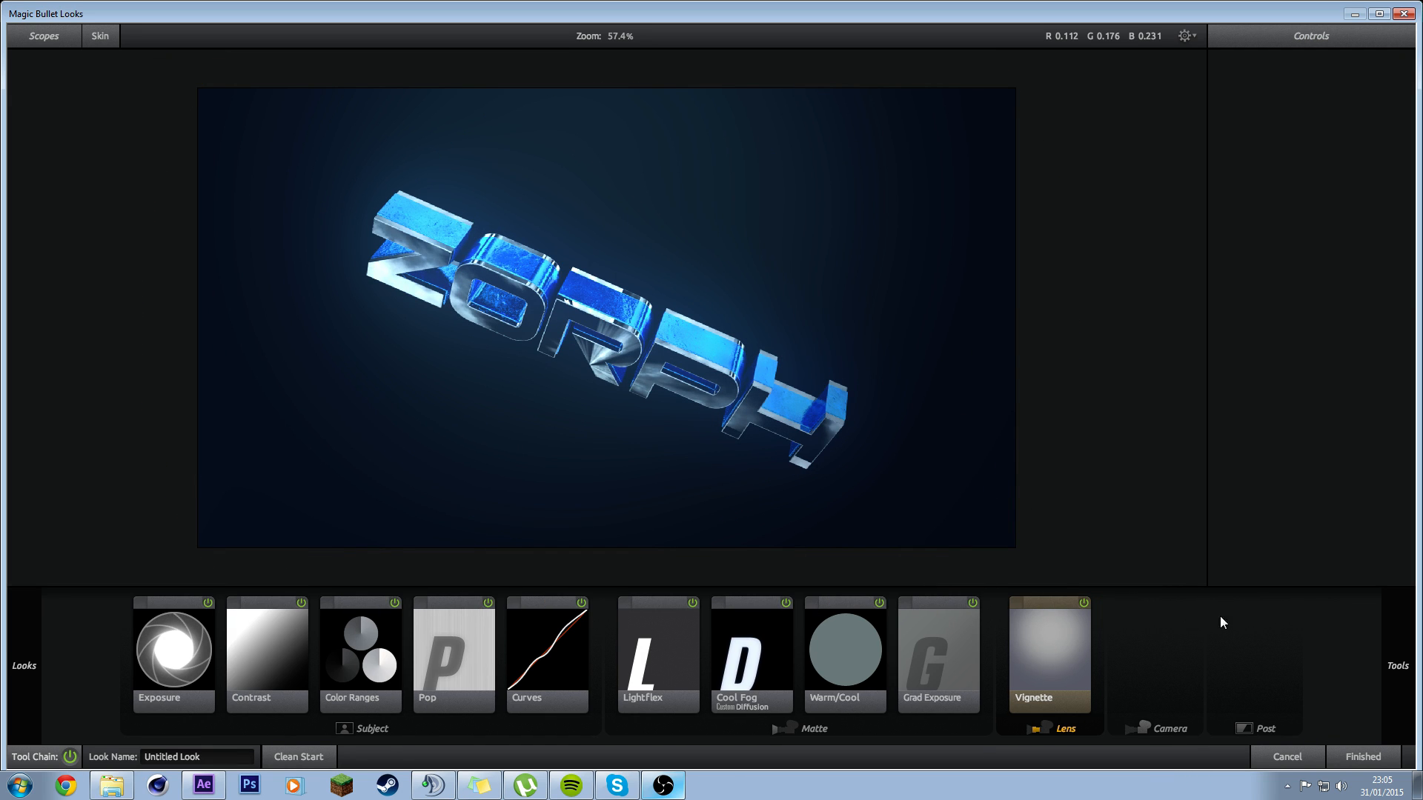
Step: Add an Edge Softness tool after the Vignette and widen its sharp inner area to a Spread of 0.368
mouse_move(1390, 633)
drag(1353, 280, 1127, 632)
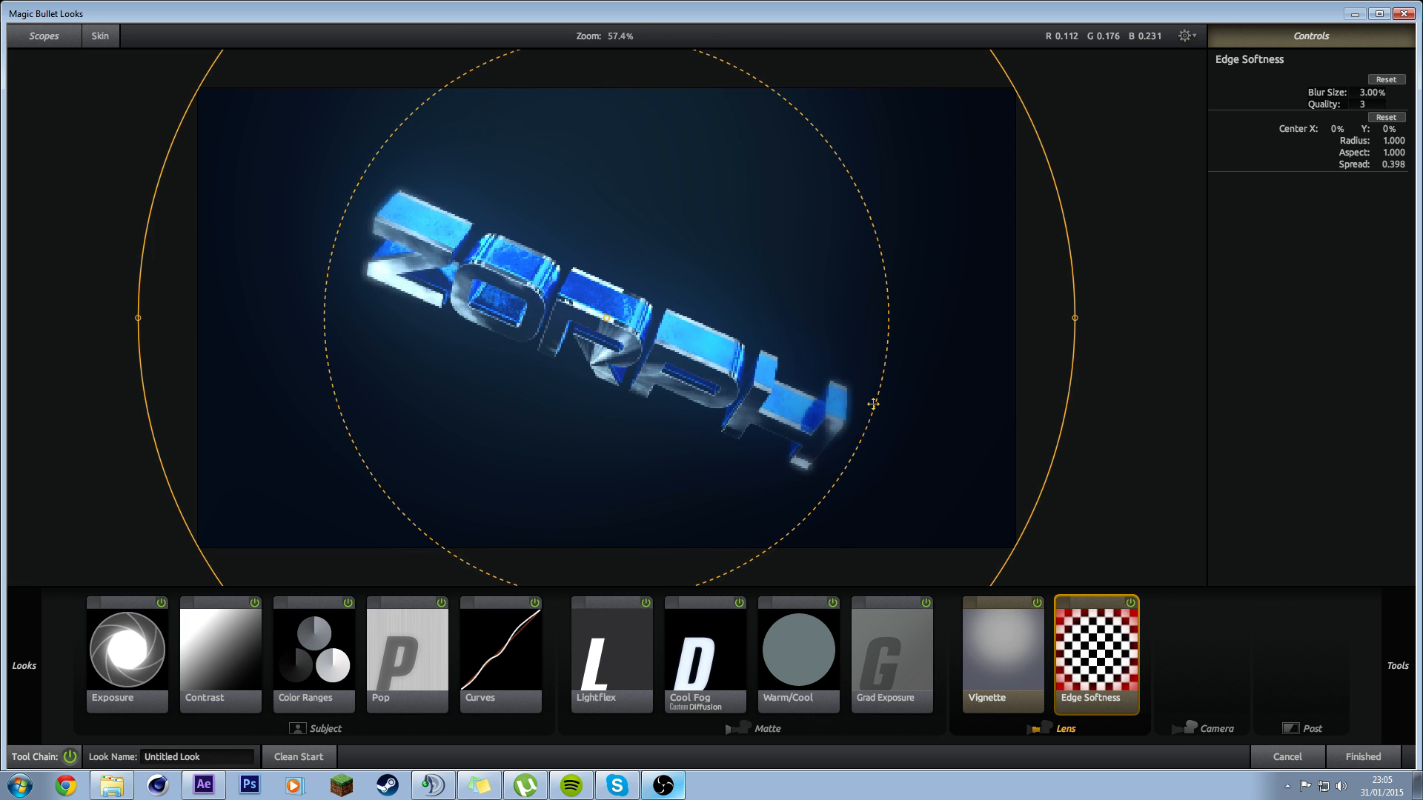
mouse_move(872, 403)
mouse_down()
mouse_move(621, 319)
mouse_move(890, 406)
mouse_up()
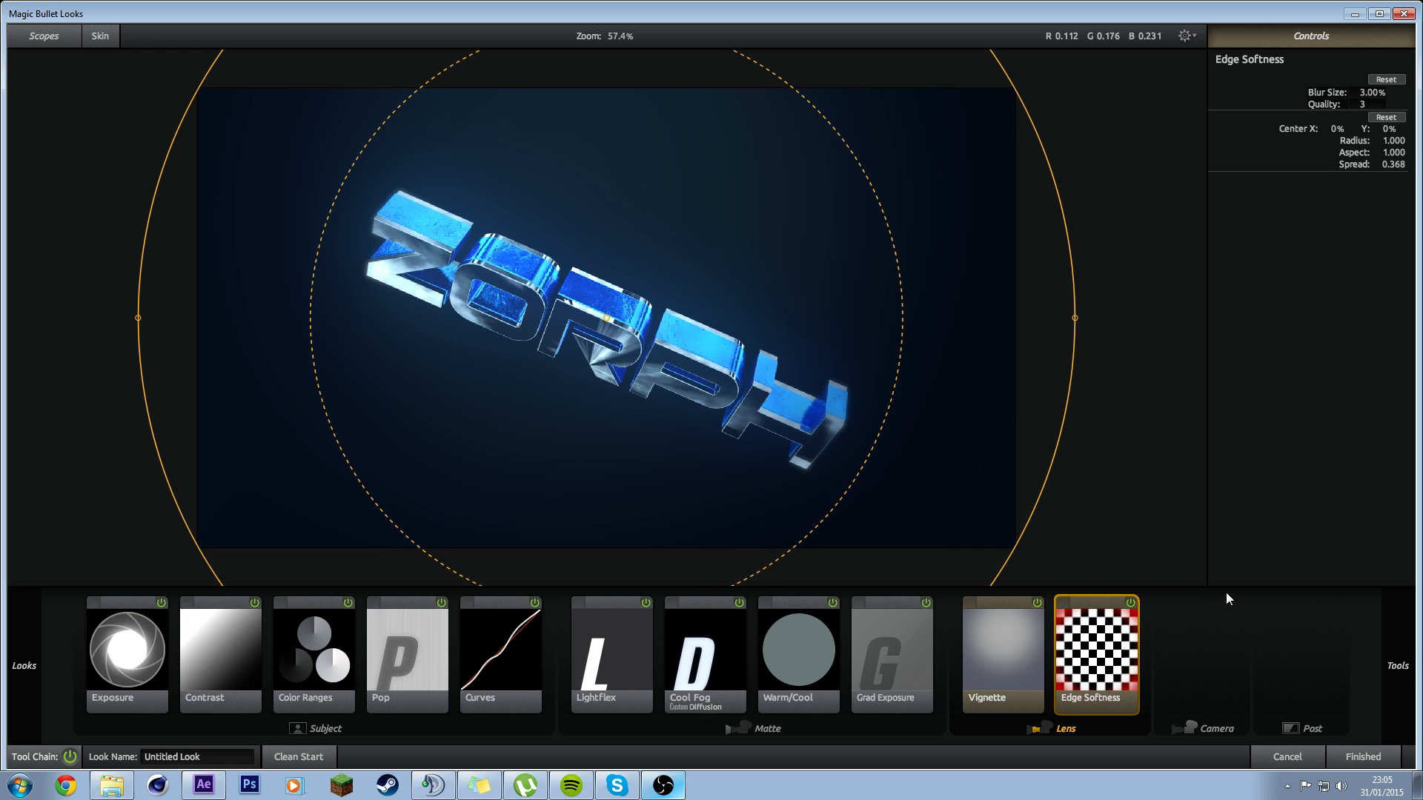
Step: Try a Deflare tool with Size 39.0% after Edge Softness, compare the picture with it on and off, and delete it
mouse_move(1390, 667)
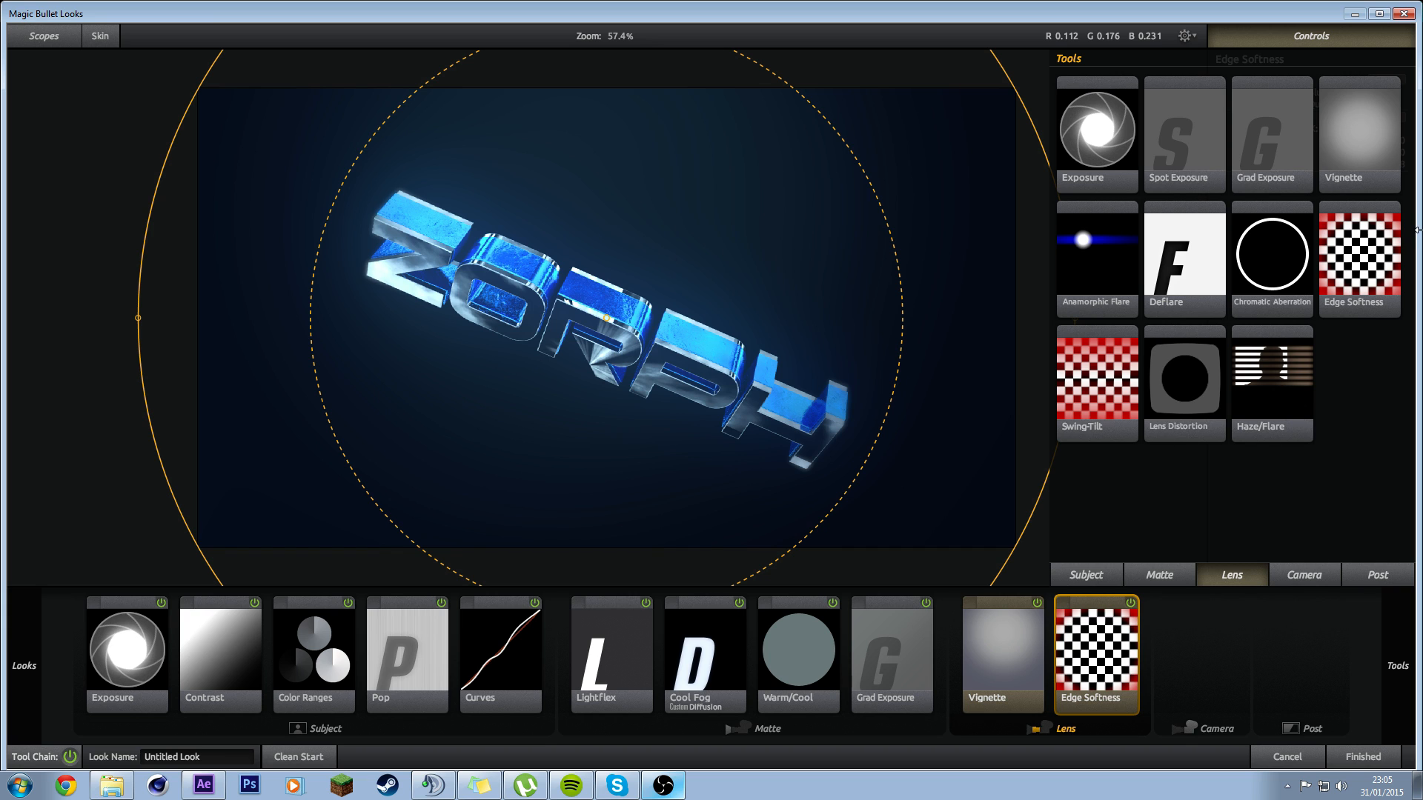
drag(1222, 252, 1188, 635)
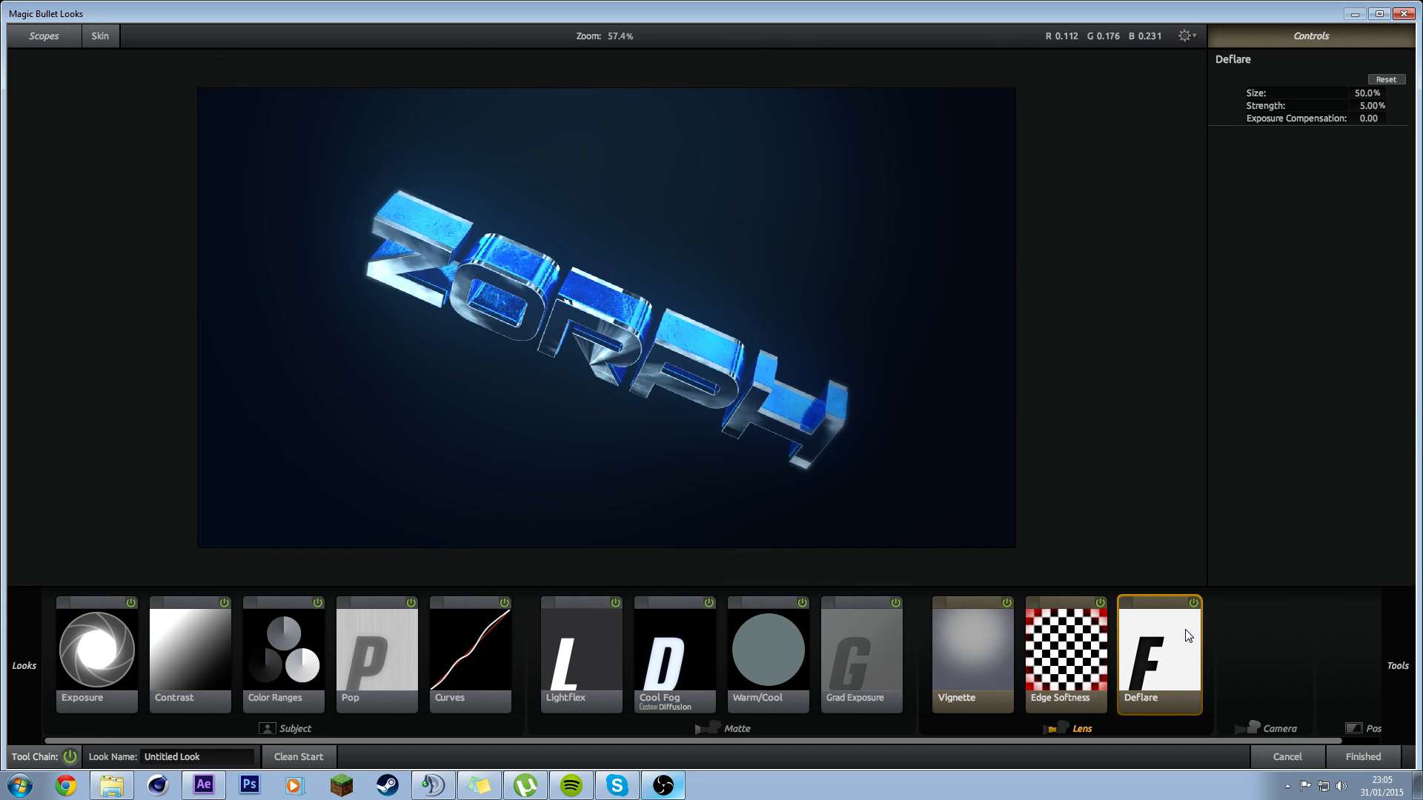
mouse_move(1364, 94)
mouse_down()
mouse_move(1390, 93)
mouse_move(1361, 93)
mouse_up()
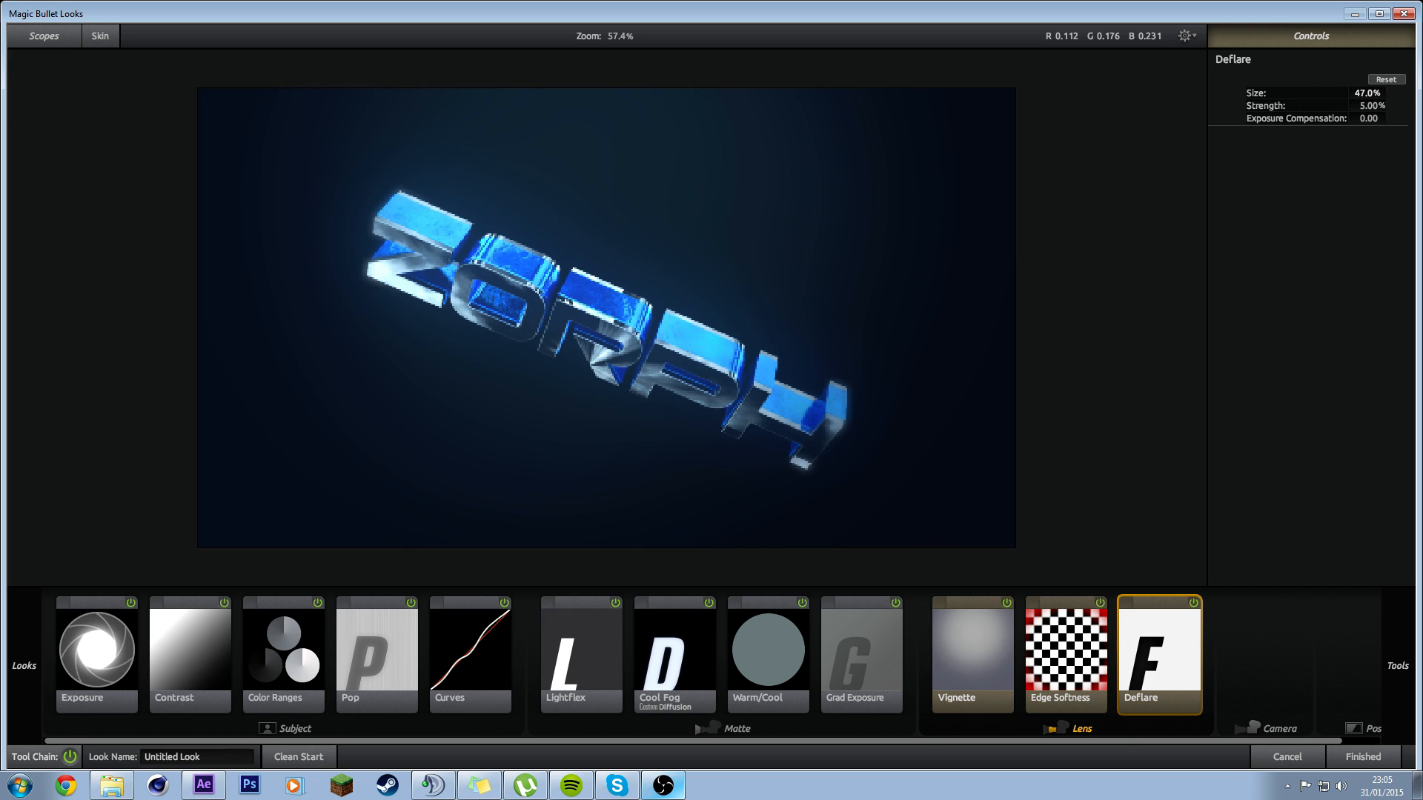
click(1192, 607)
click(1192, 607)
click(1193, 606)
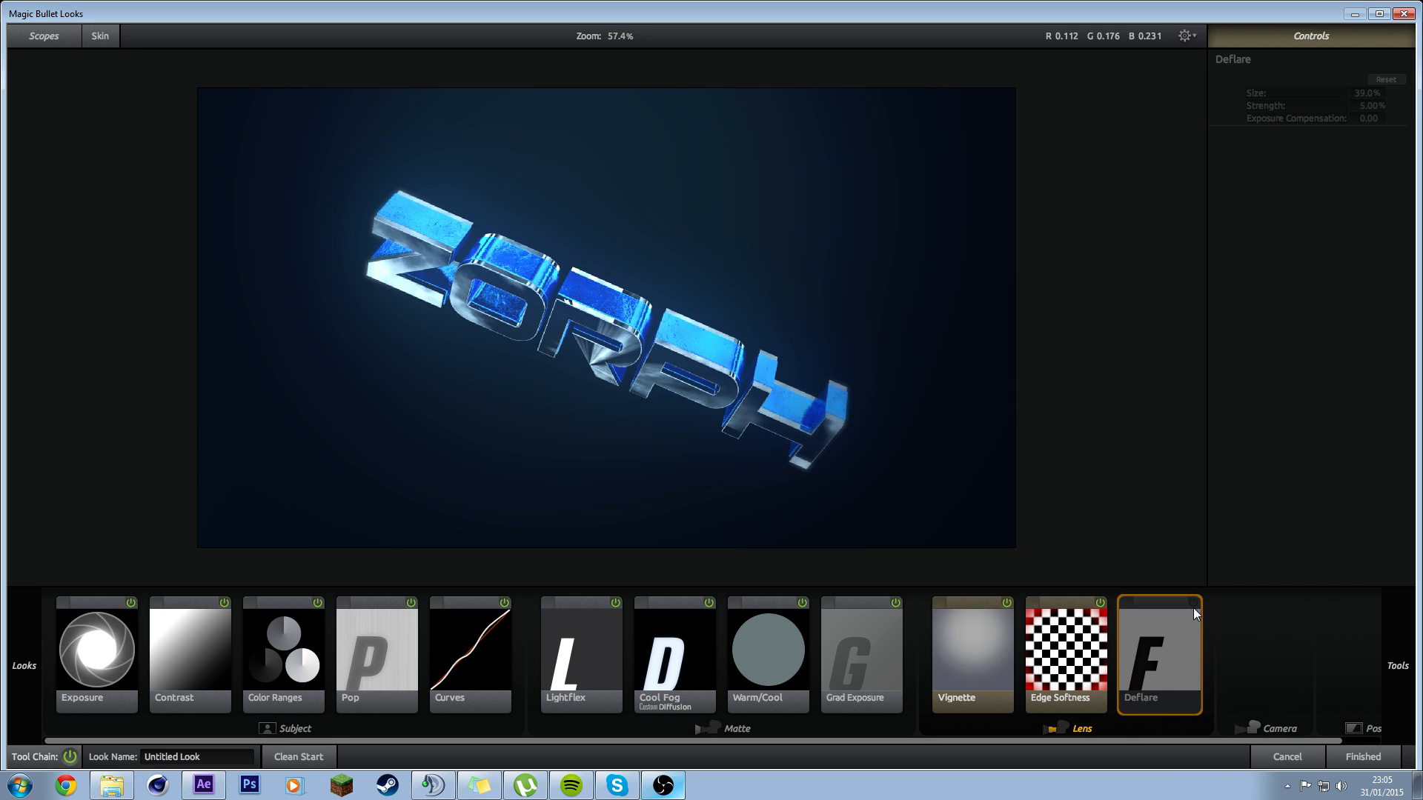
click(1193, 607)
click(1192, 609)
click(1196, 604)
click(1195, 605)
click(1194, 605)
click(1195, 604)
key(Delete)
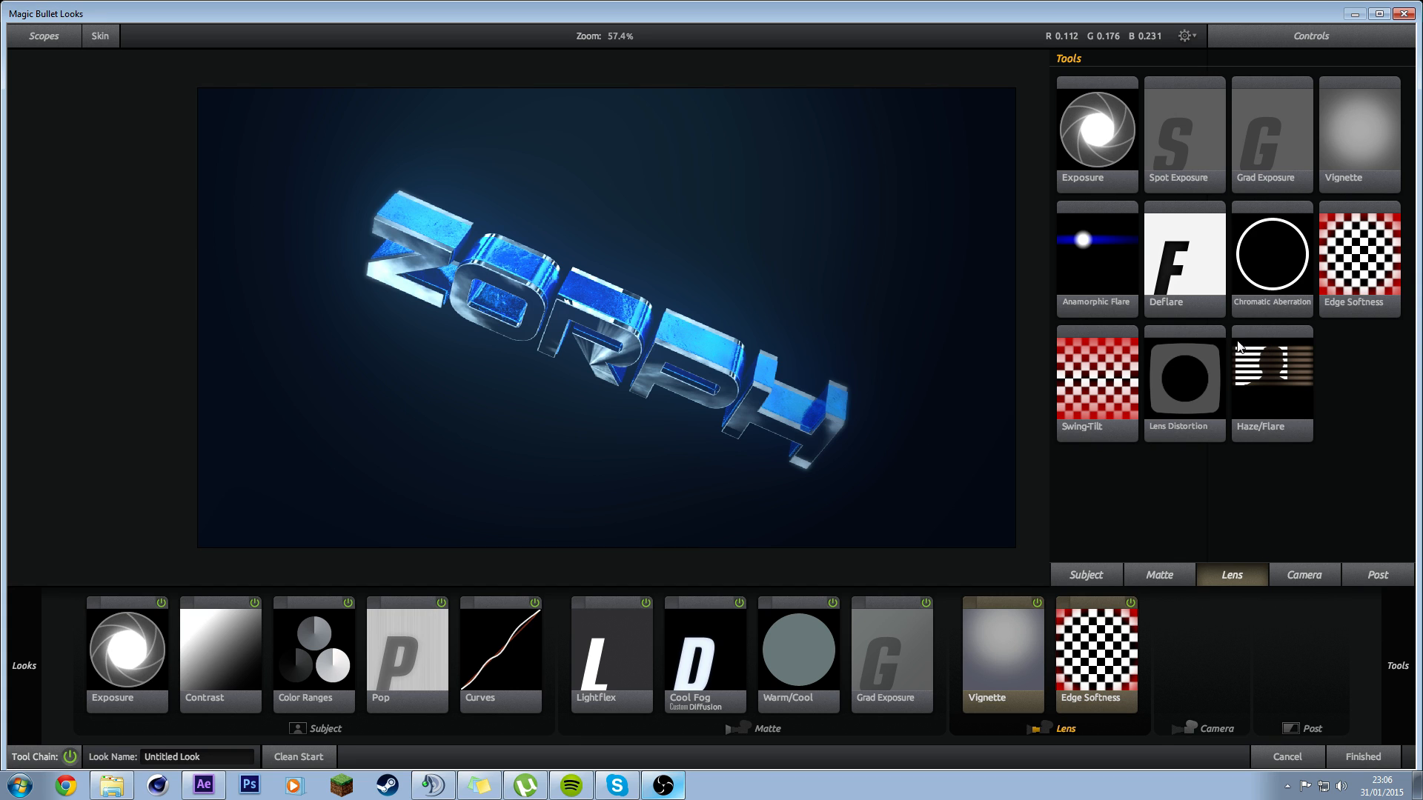
Step: Try a Swing-Tilt blur after Edge Softness, adjusting its center and end handles over the text, and delete it
drag(1100, 393, 1153, 630)
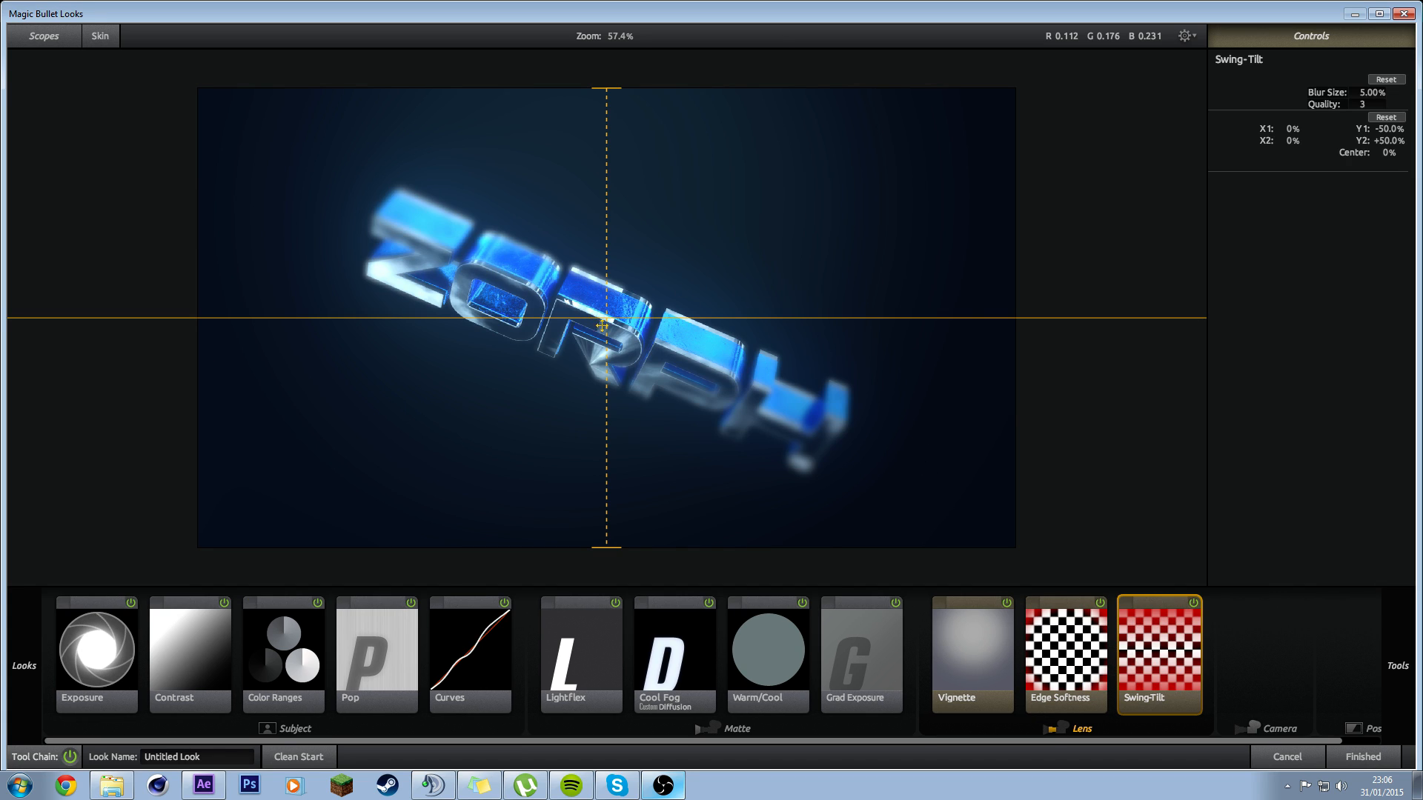
drag(618, 278, 656, 318)
drag(608, 89, 609, 34)
drag(620, 528, 606, 583)
mouse_move(593, 328)
mouse_down()
mouse_move(599, 294)
mouse_move(604, 343)
mouse_up()
key(Delete)
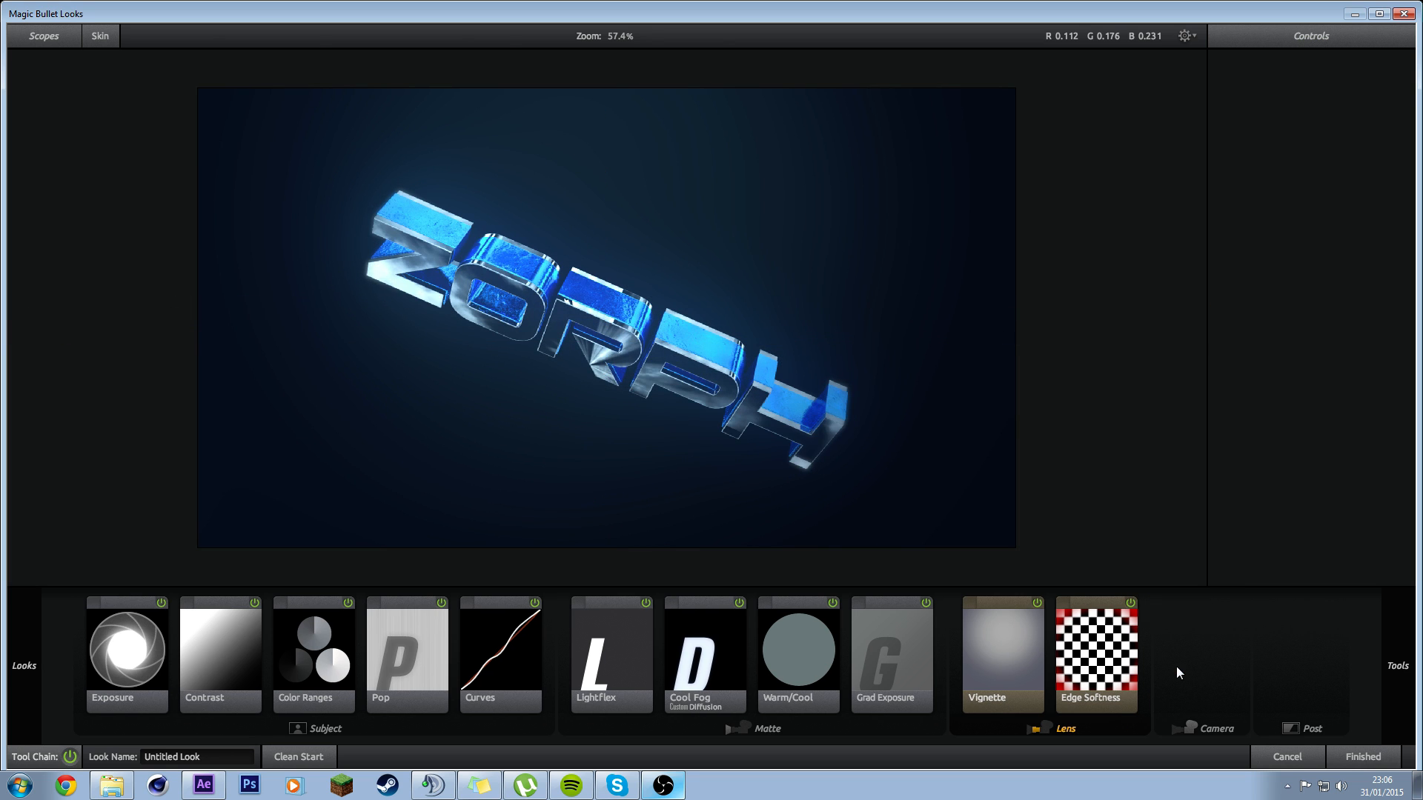
Step: Add a Haze/Flare tool after Edge Softness in the Lens stage and set its tint to cyan (R 0.027, G 0.923, B 1.000)
mouse_move(1398, 665)
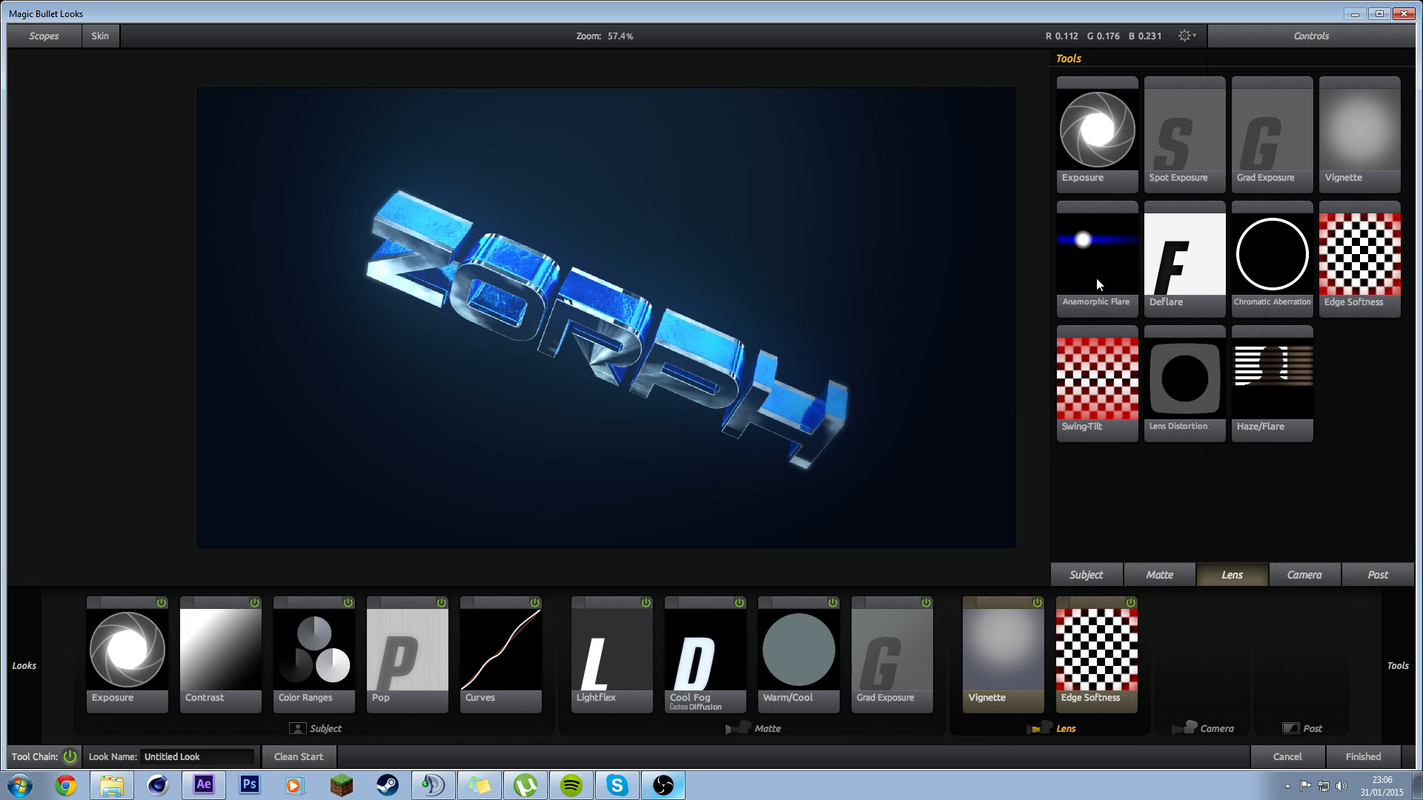
double_click(1248, 366)
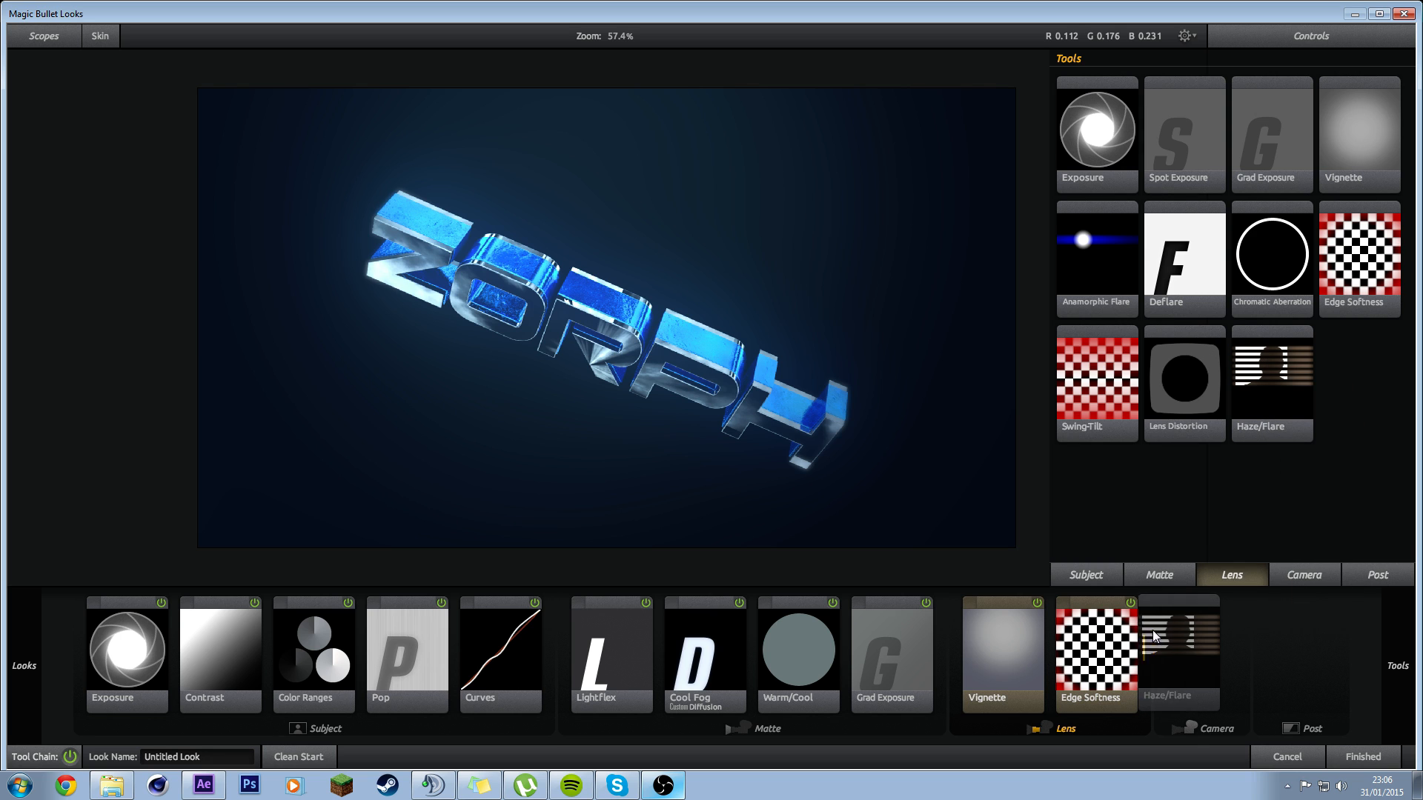
drag(1301, 269, 1303, 289)
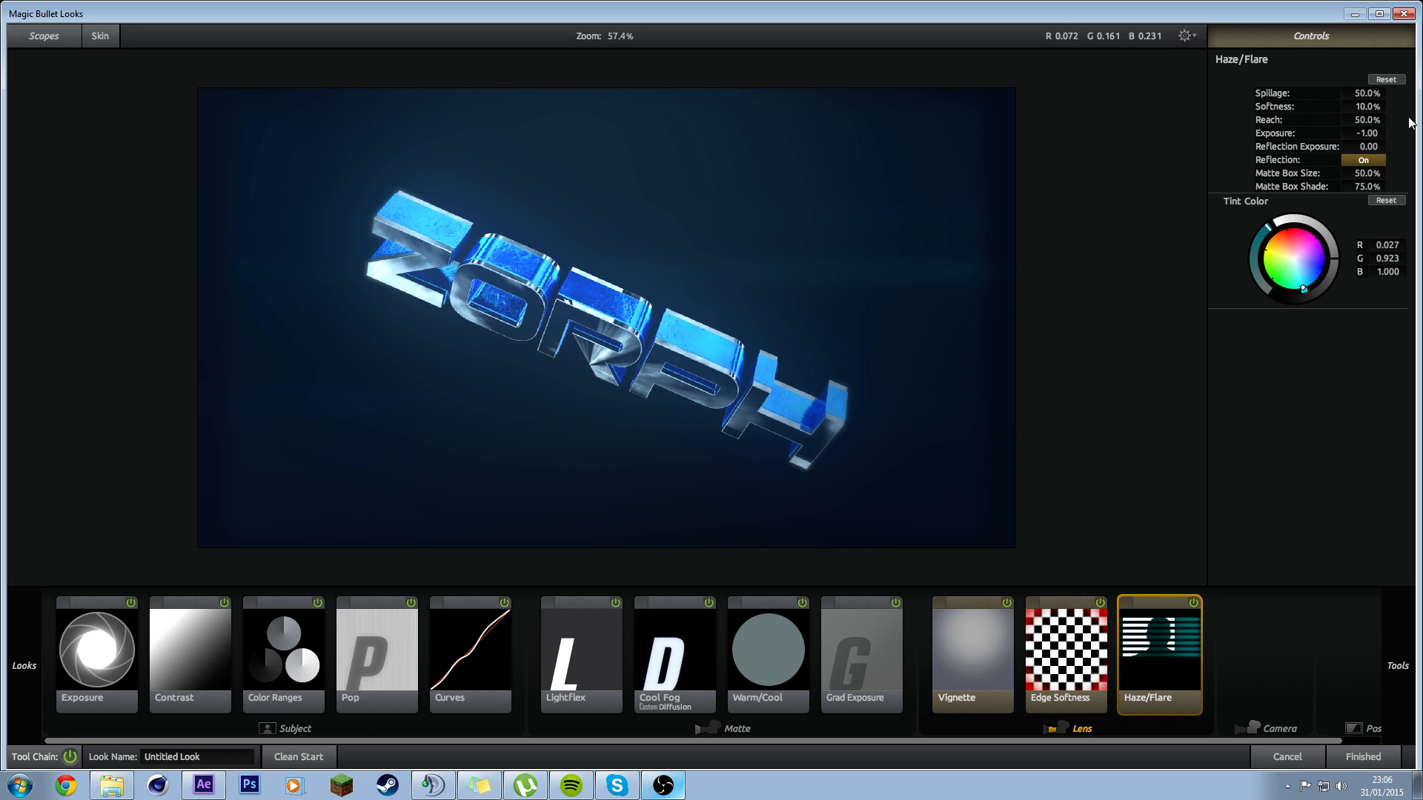
Step: Set the Haze/Flare Spillage to 100.0%, Softness to 5.0%, Matte Box Size to 0.0% and tint to a bluer R 0.027, G 0.695, B 1.000
mouse_move(1358, 94)
mouse_down()
mouse_move(1394, 93)
mouse_move(1365, 106)
mouse_up()
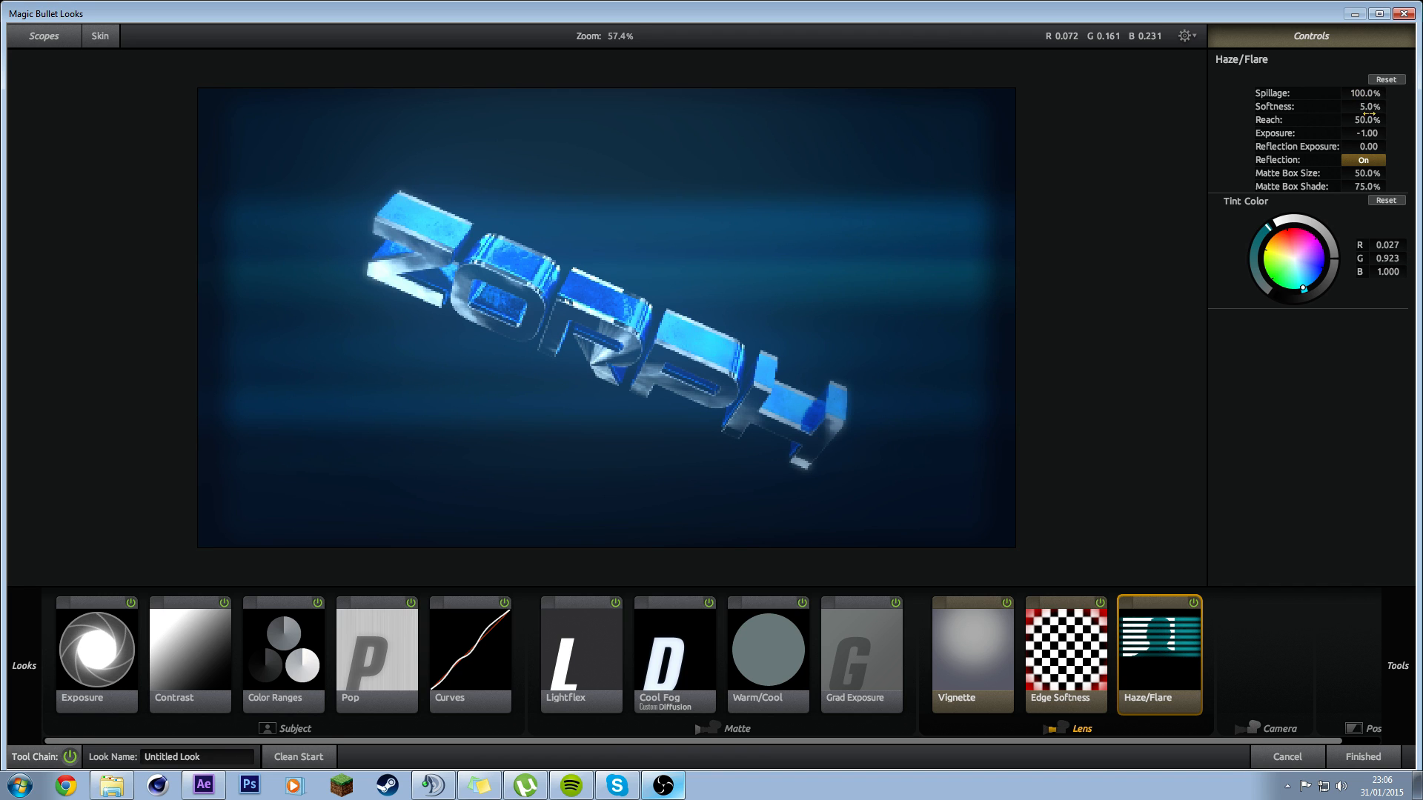
drag(1360, 176, 1323, 175)
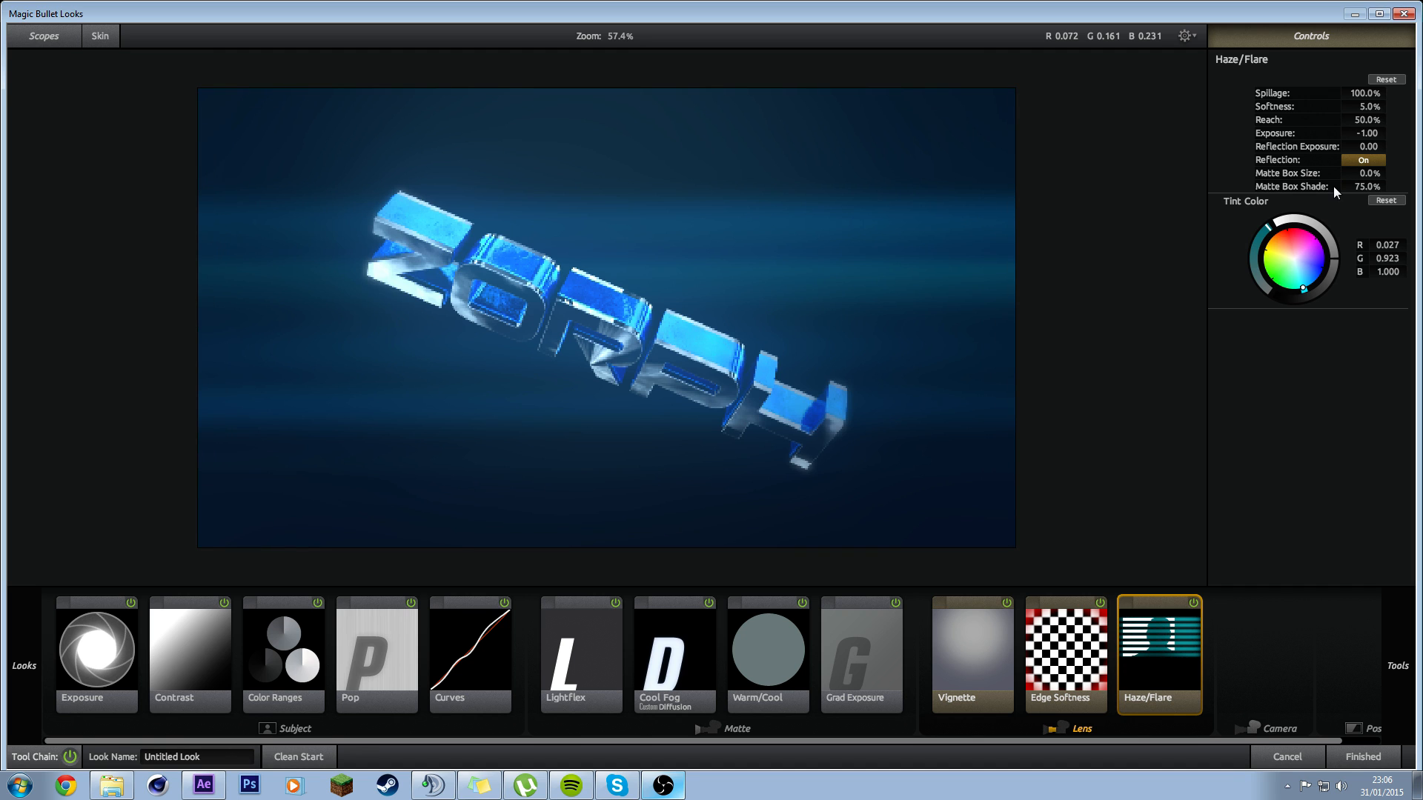
drag(1295, 273, 1309, 285)
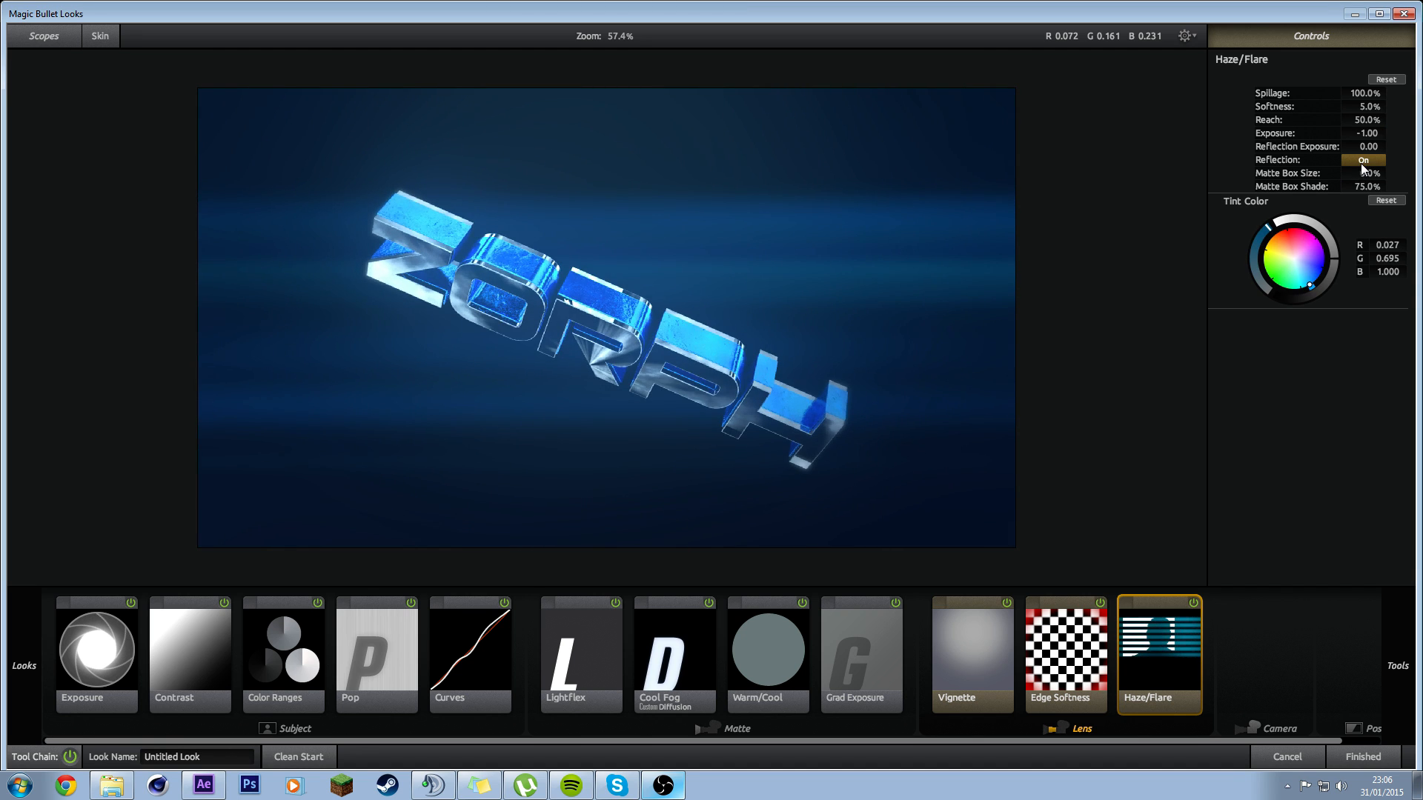
Step: Add a Neg Bleach Bypass tool to the Camera stage and set its Exposure Compensation to -0.50
click(1397, 663)
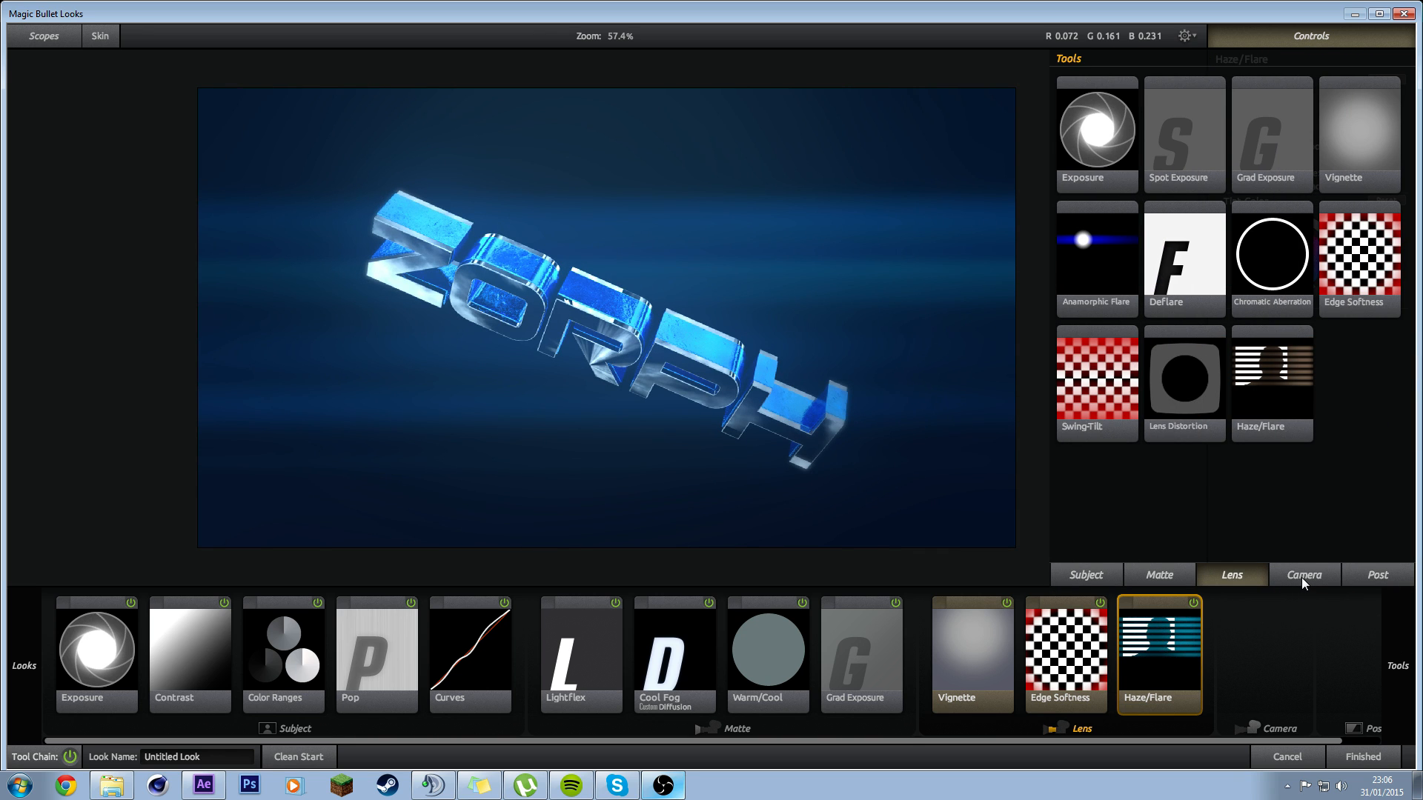
click(1302, 576)
scroll(1314, 430, down, 3)
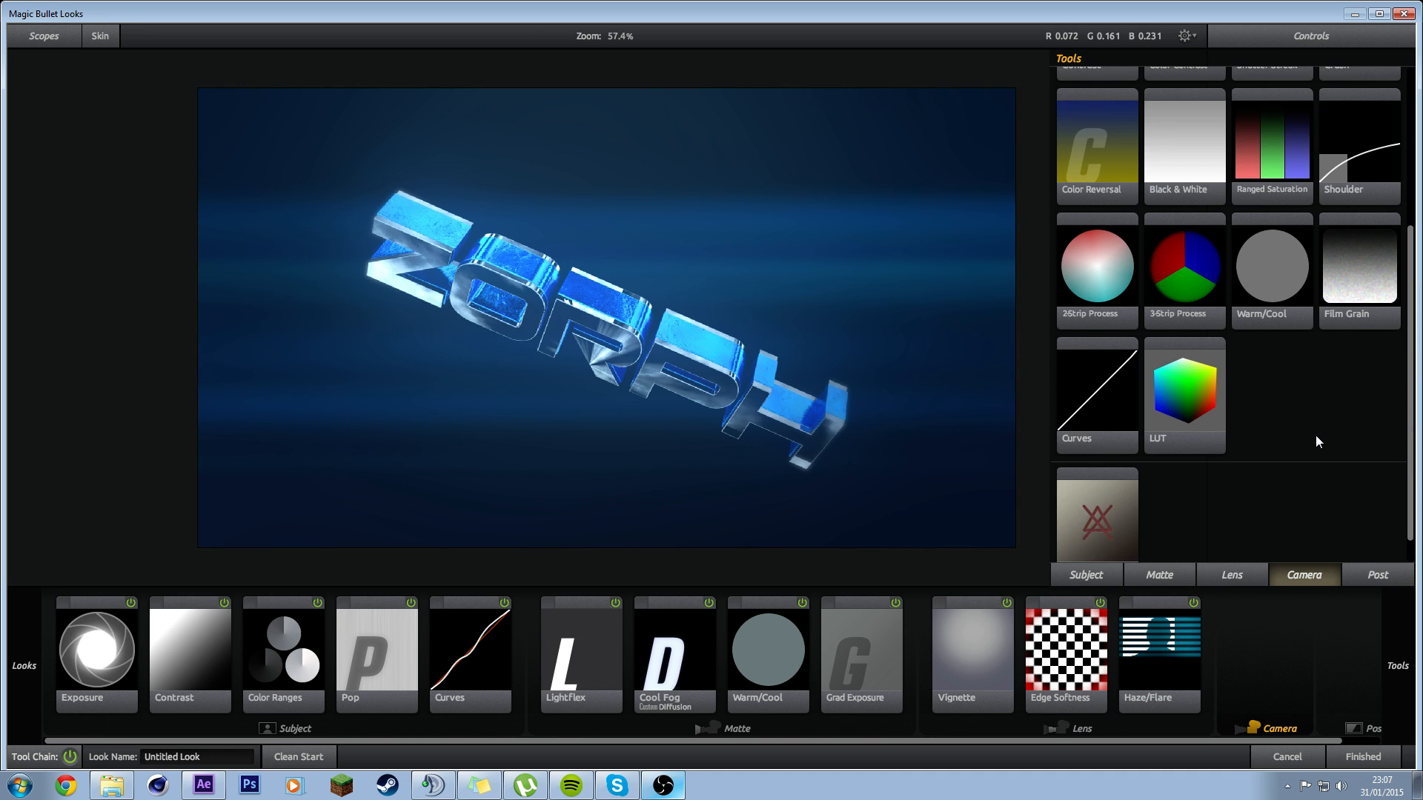
scroll(1315, 437, up, 3)
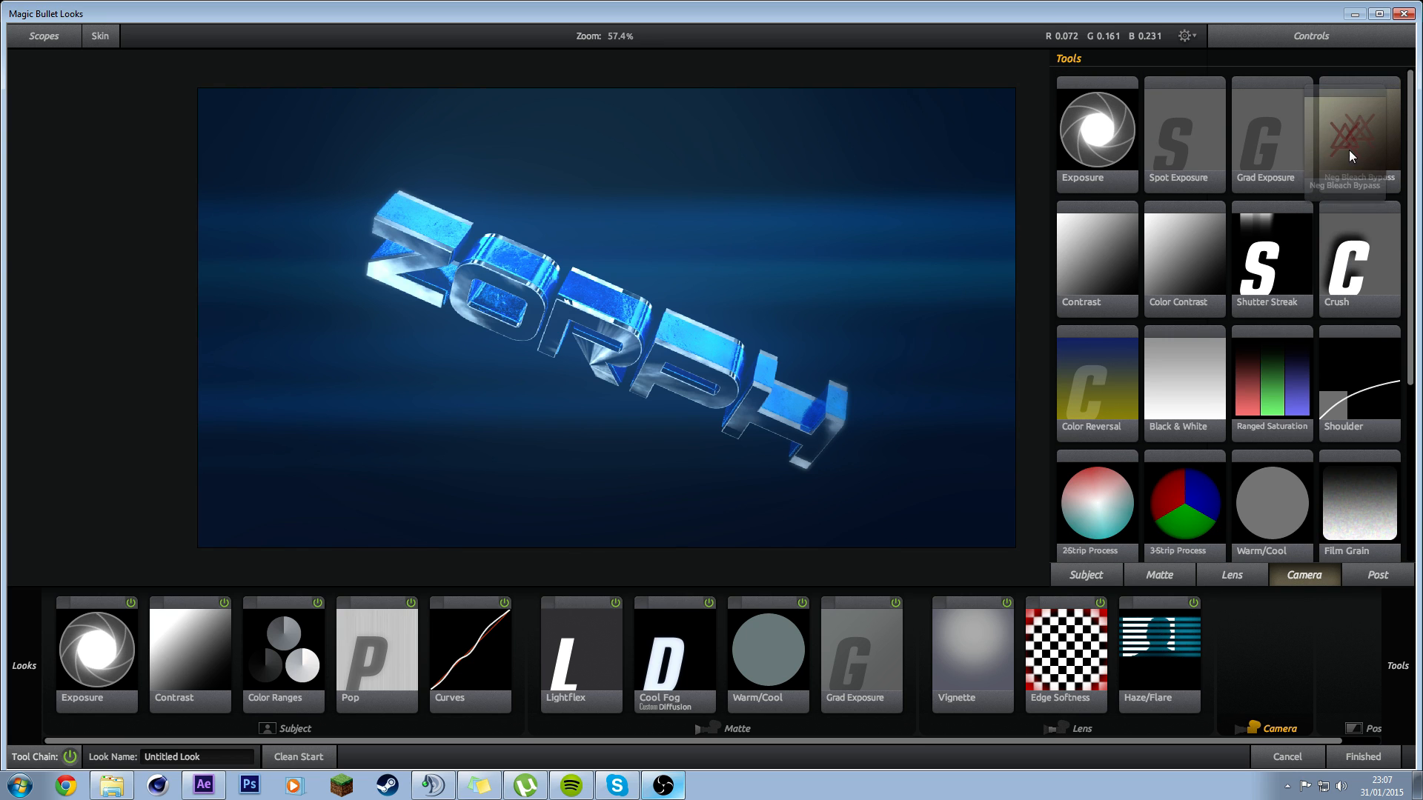
drag(1349, 150, 1223, 607)
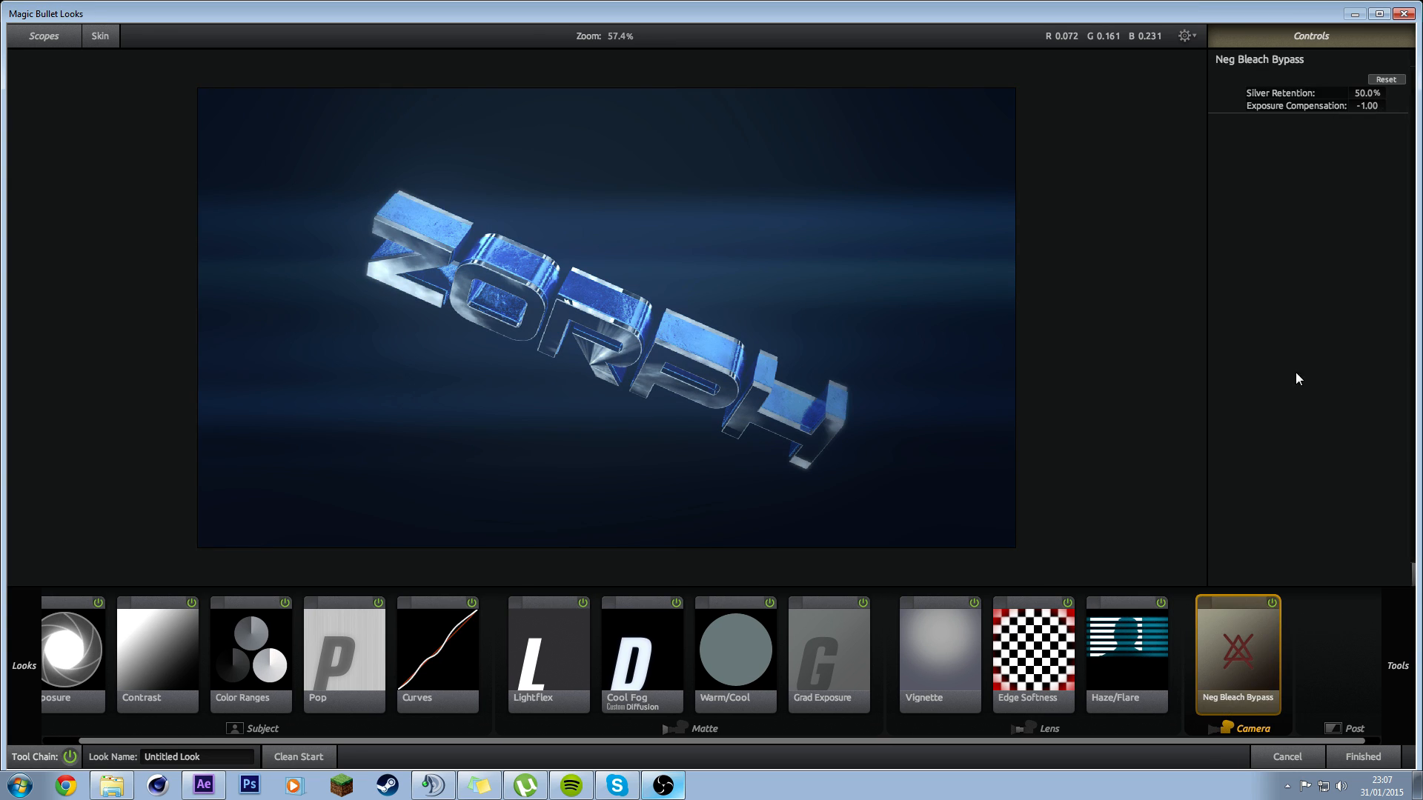
click(1370, 106)
key(Return)
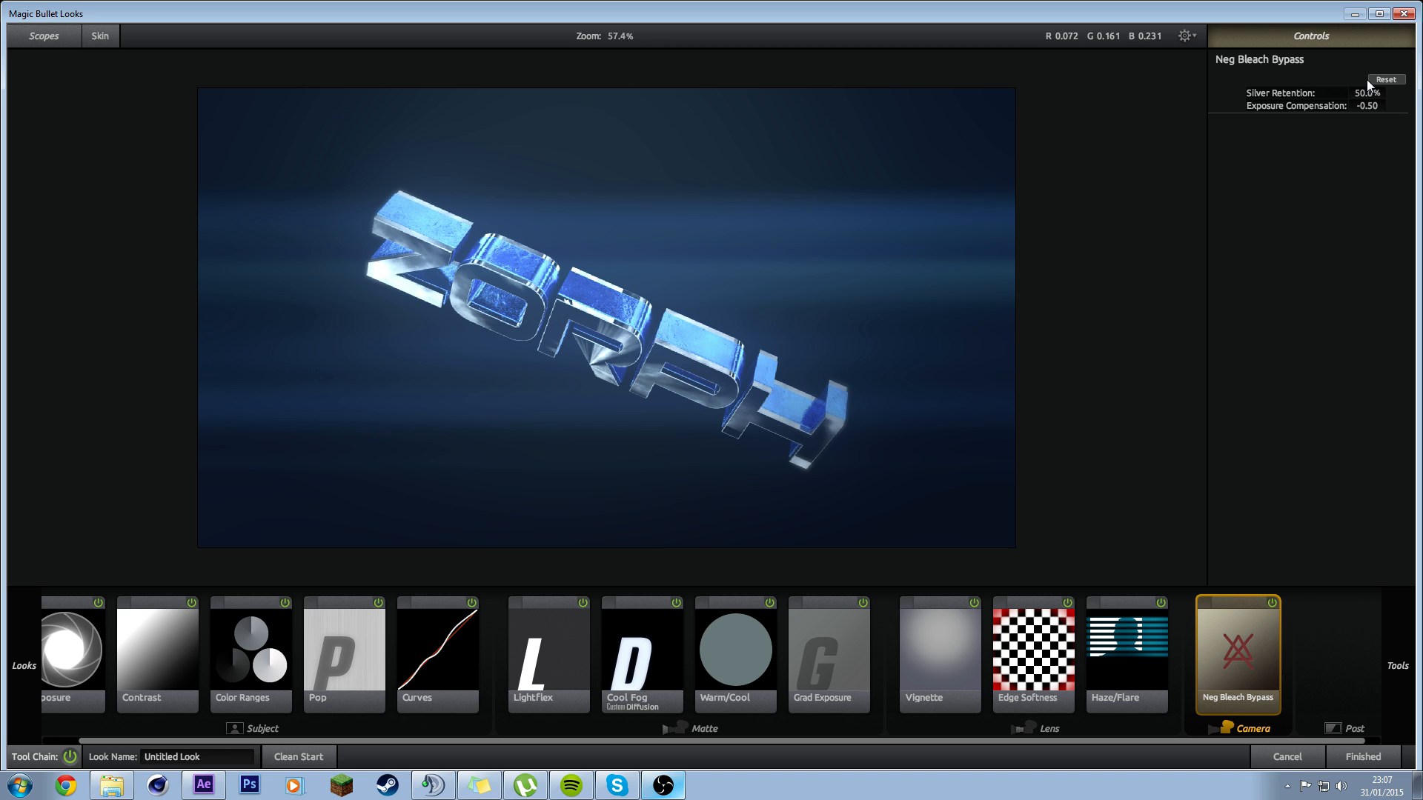
Step: Set the Neg Bleach Bypass Silver Retention to 30.0%
click(1361, 92)
text(15)
key(Return)
drag(1352, 92, 1371, 93)
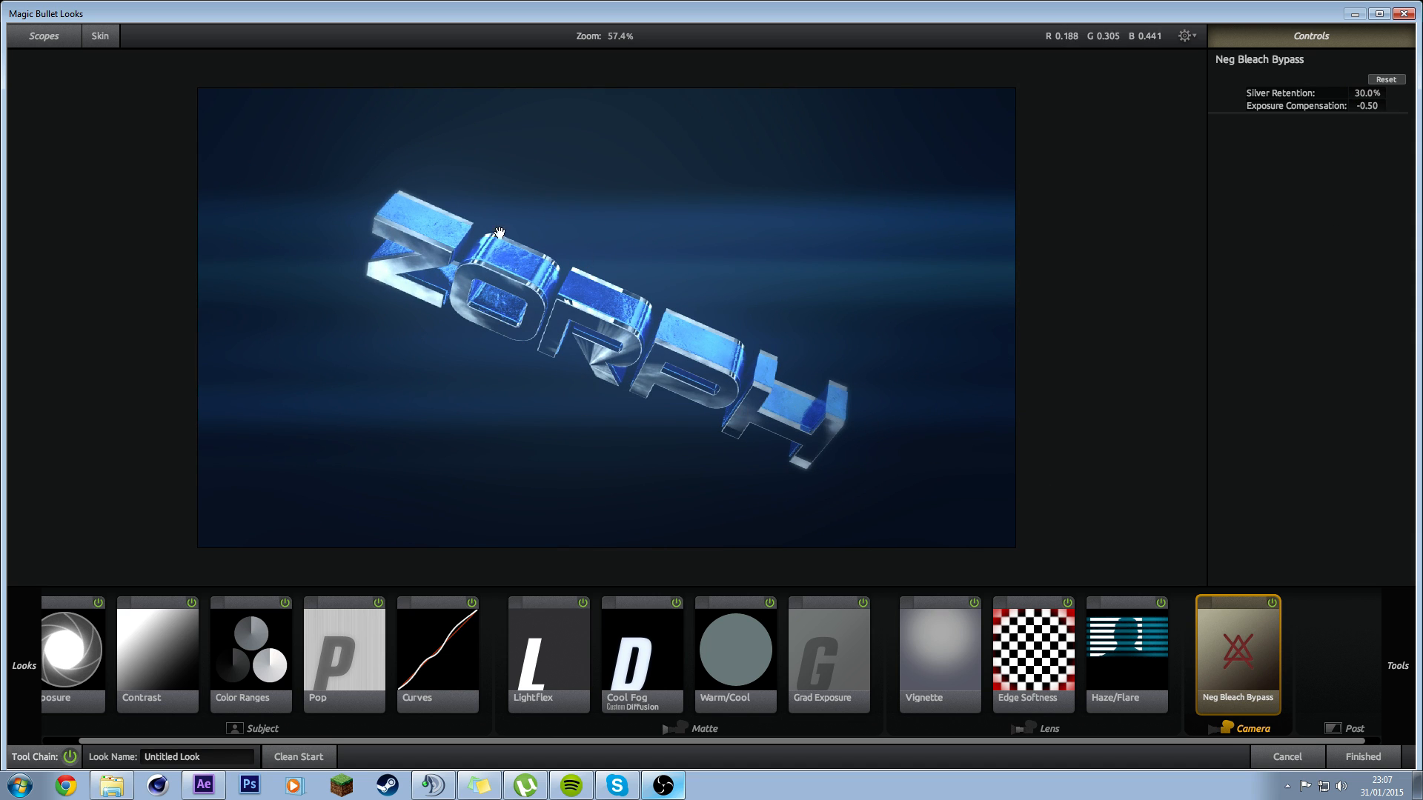
Step: Try a Shutter Streak tool after Neg Bleach Bypass with Size 87.03%, Boost -0.80 and Falloff +0.28, and delete it
mouse_move(1402, 676)
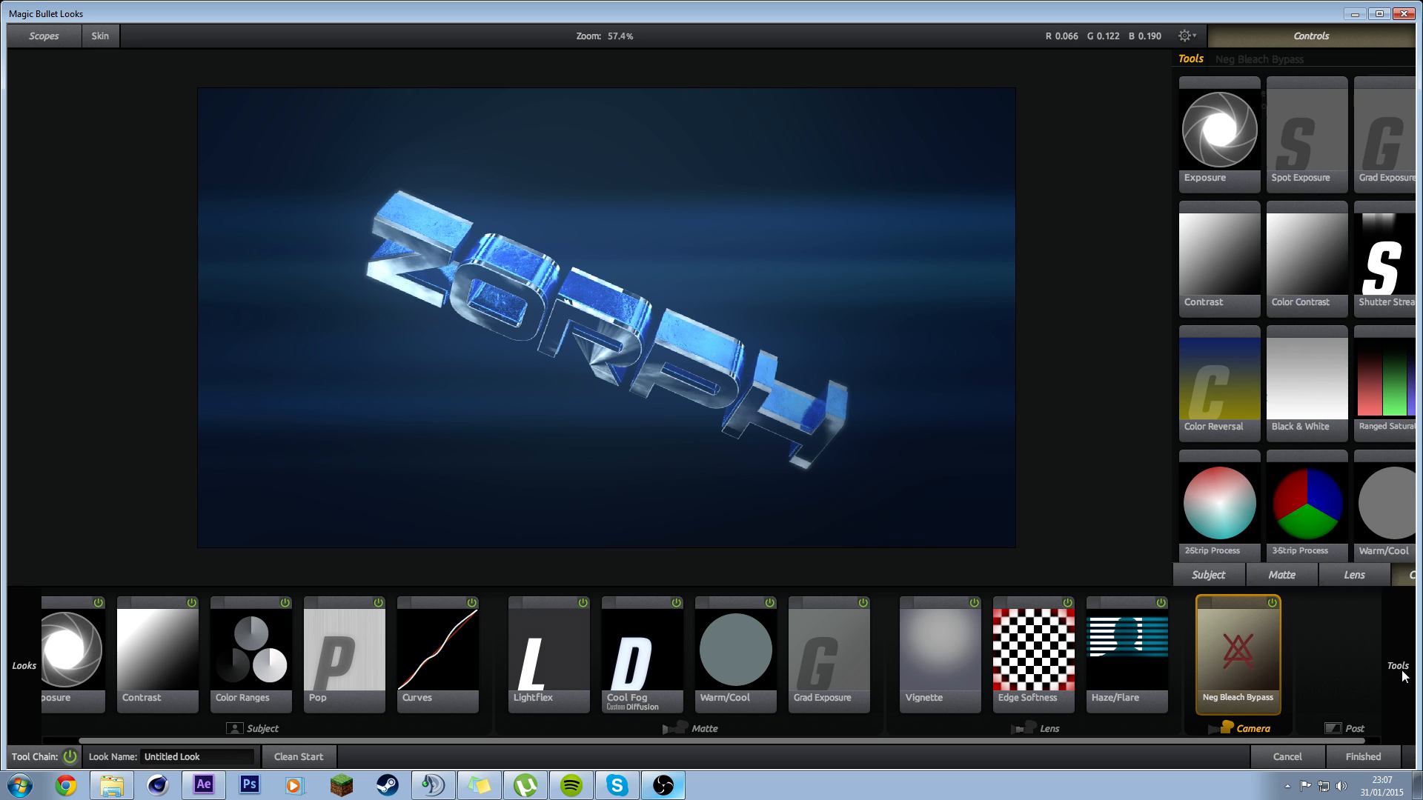
click(1276, 255)
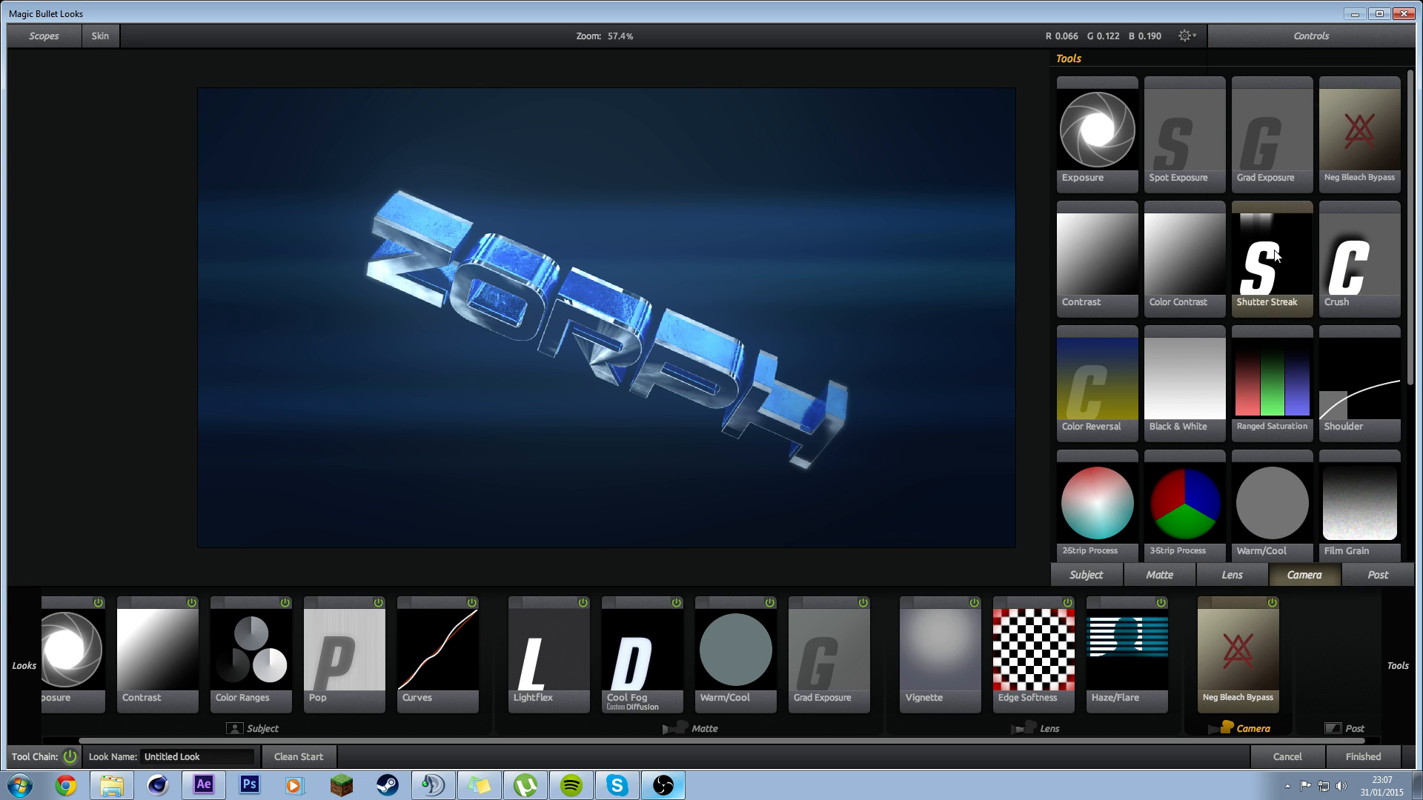
drag(1275, 255, 1284, 612)
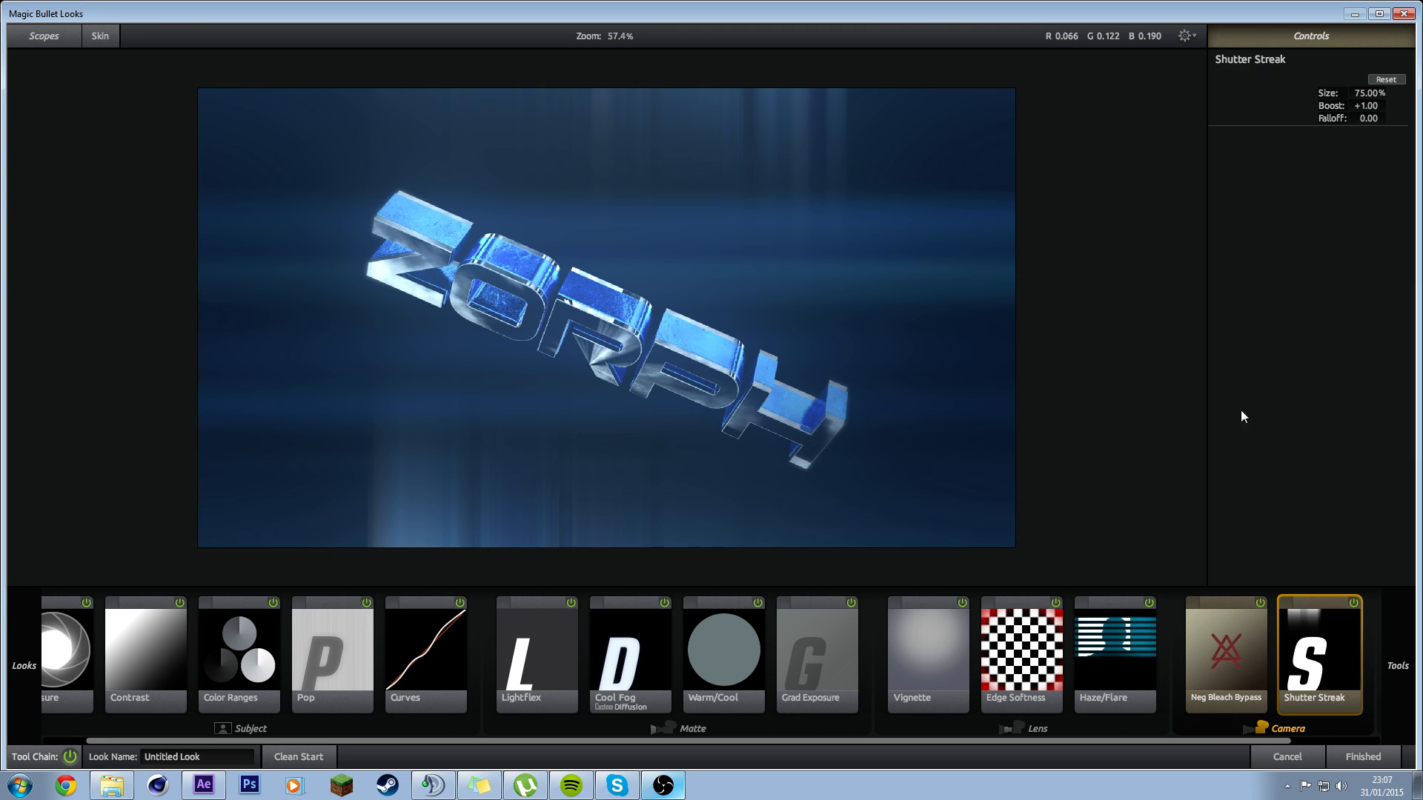
mouse_move(1366, 119)
mouse_down()
mouse_move(1387, 119)
mouse_move(1377, 94)
mouse_move(1400, 94)
mouse_move(1353, 106)
mouse_move(1371, 93)
mouse_up()
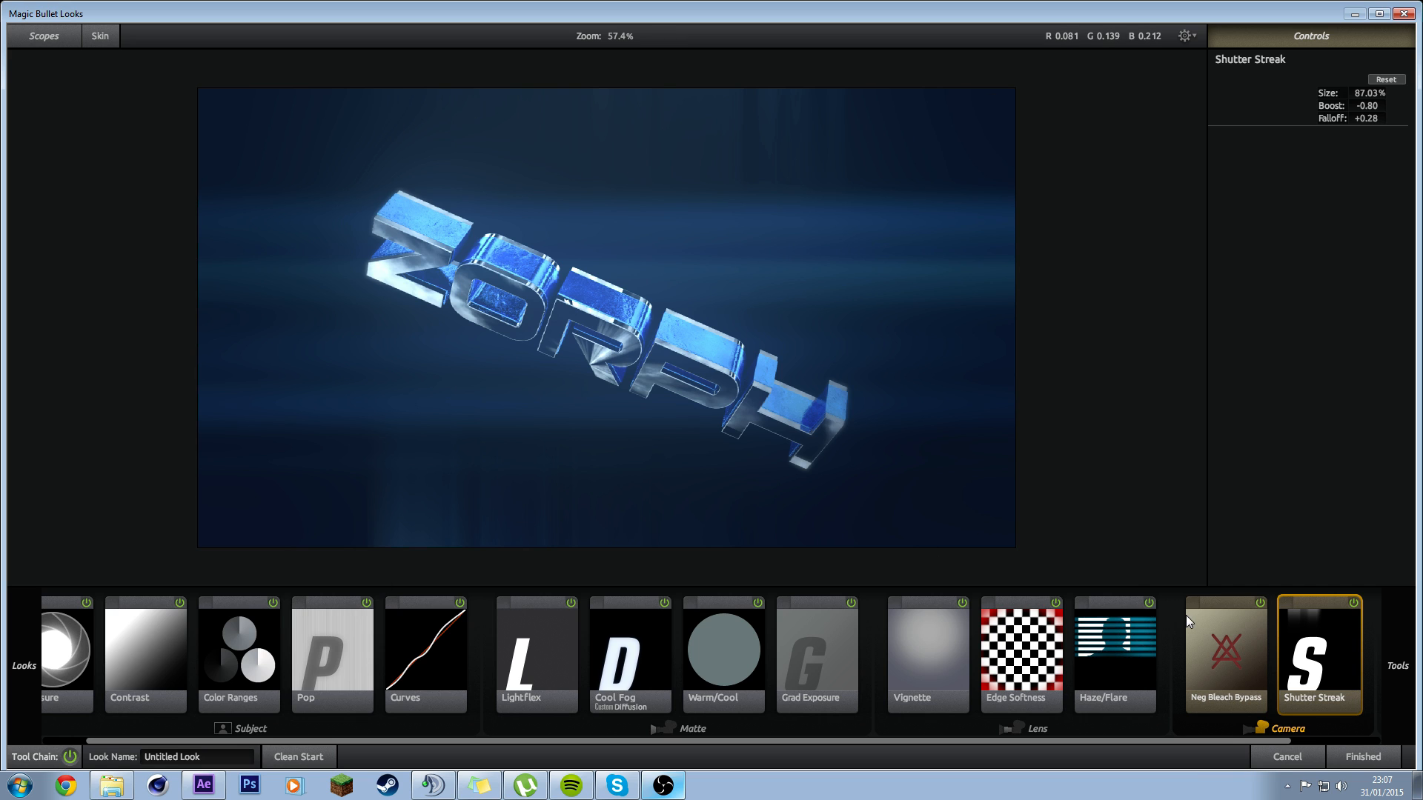
key(Delete)
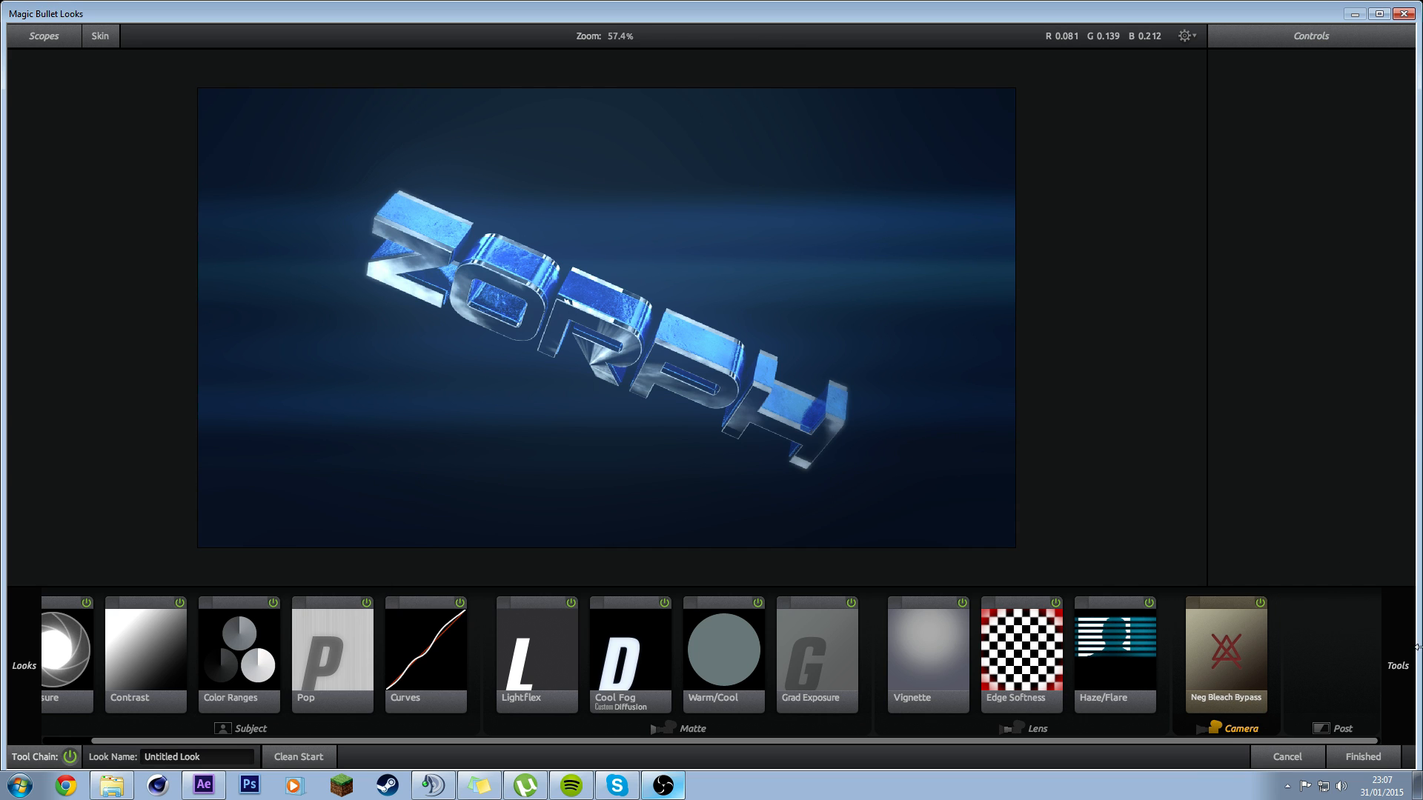
Step: Add a Color Reversal tool after Neg Bleach Bypass in the Camera stage and set its Strength to 60.0%
mouse_move(1397, 666)
scroll(1357, 553, down, 3)
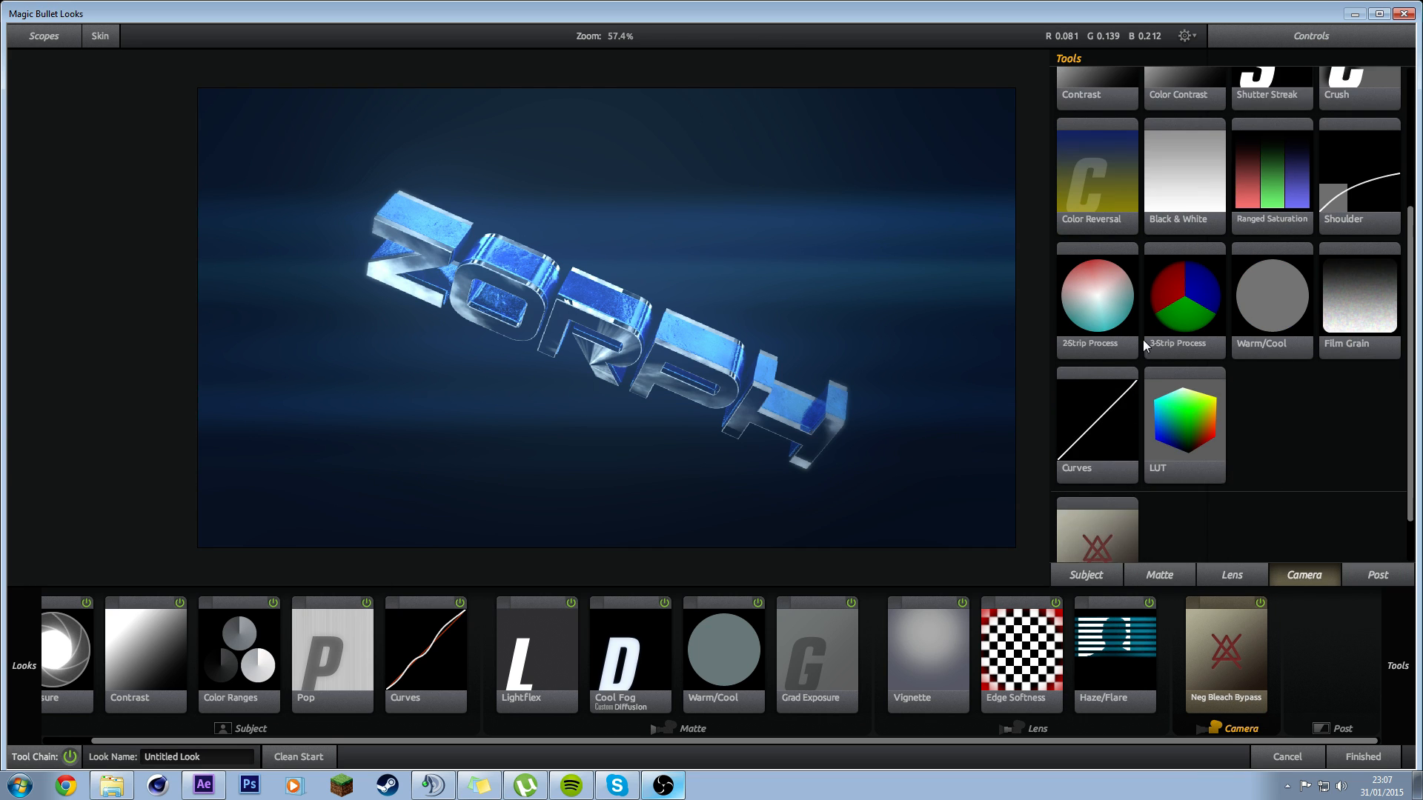
drag(1089, 245, 1265, 639)
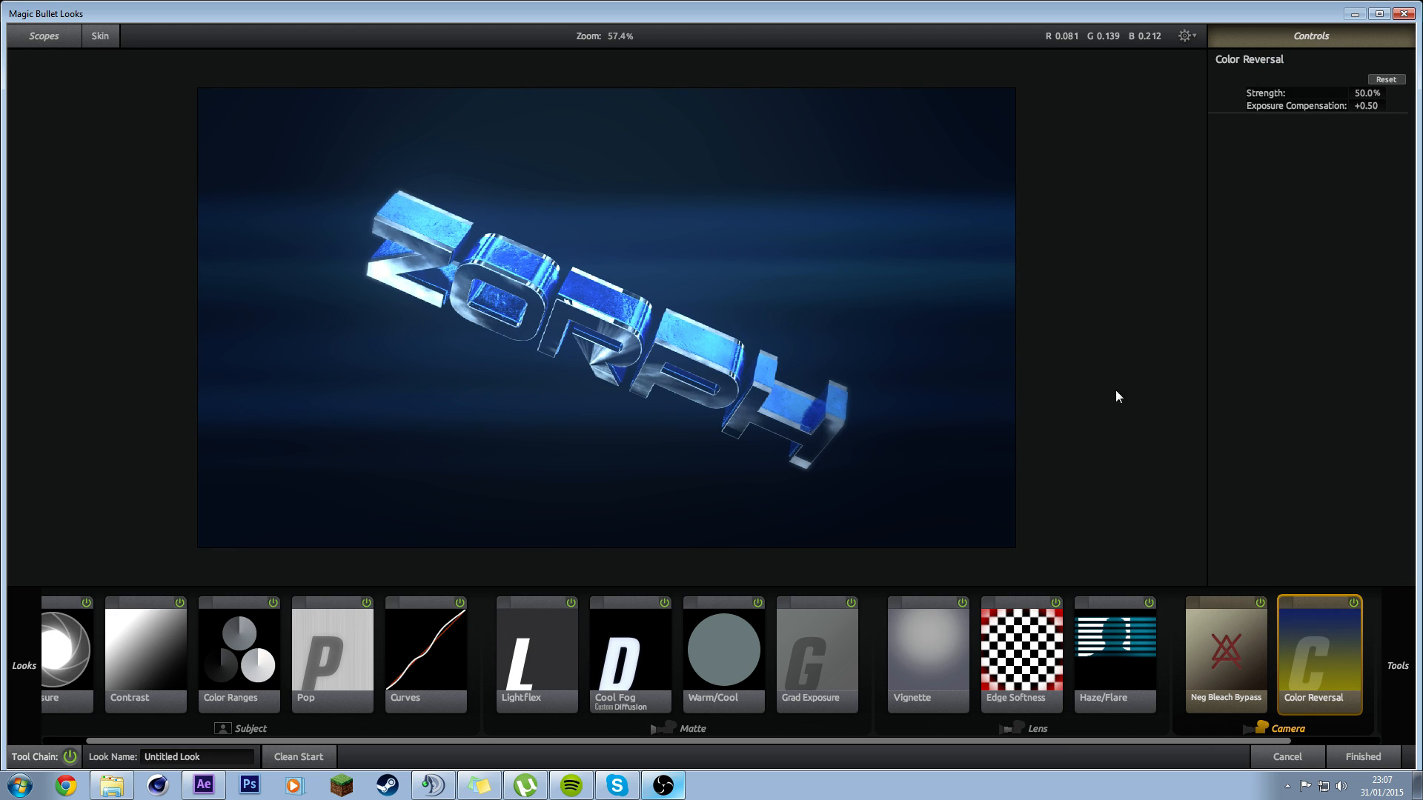
drag(1359, 91, 1370, 92)
drag(1366, 92, 1421, 92)
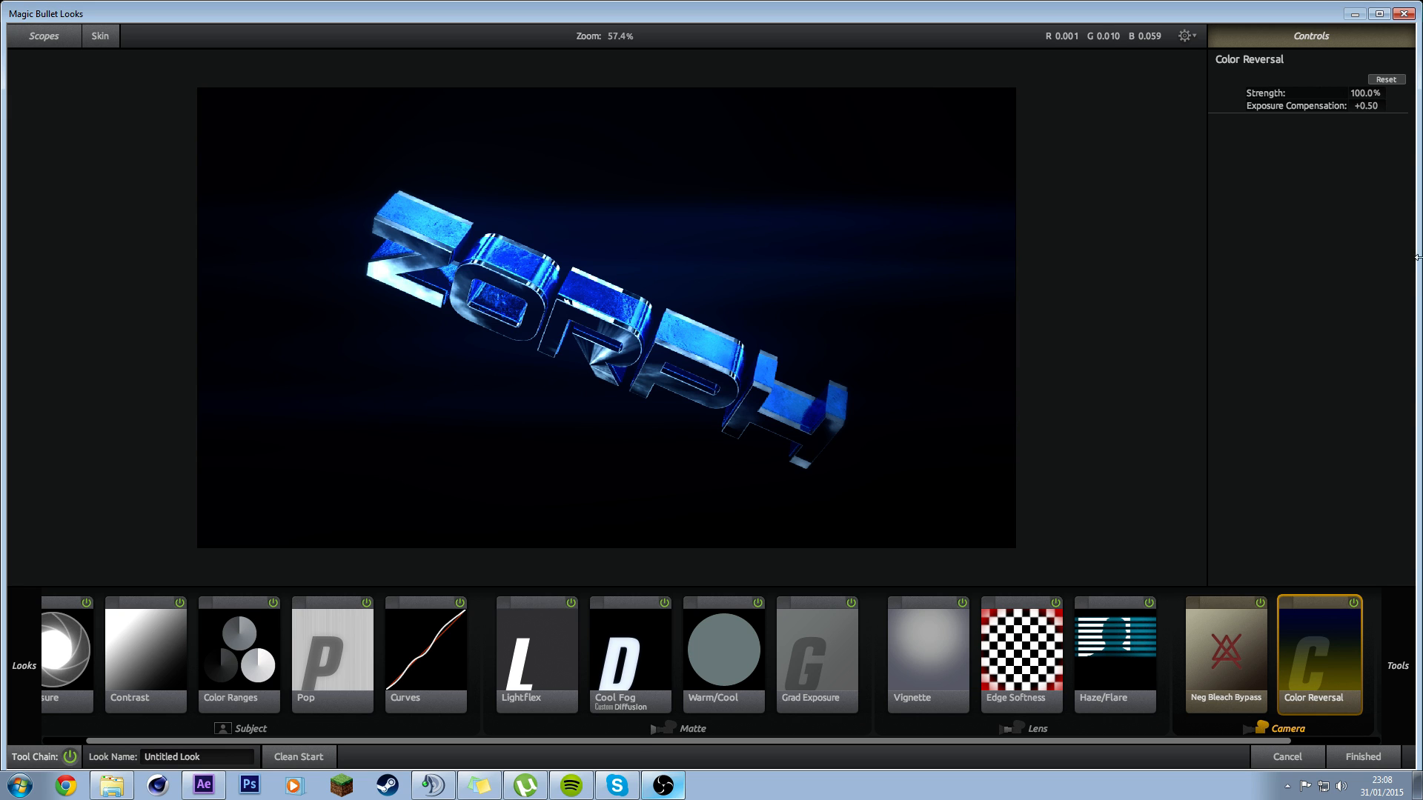
click(1364, 93)
text(60)
key(Return)
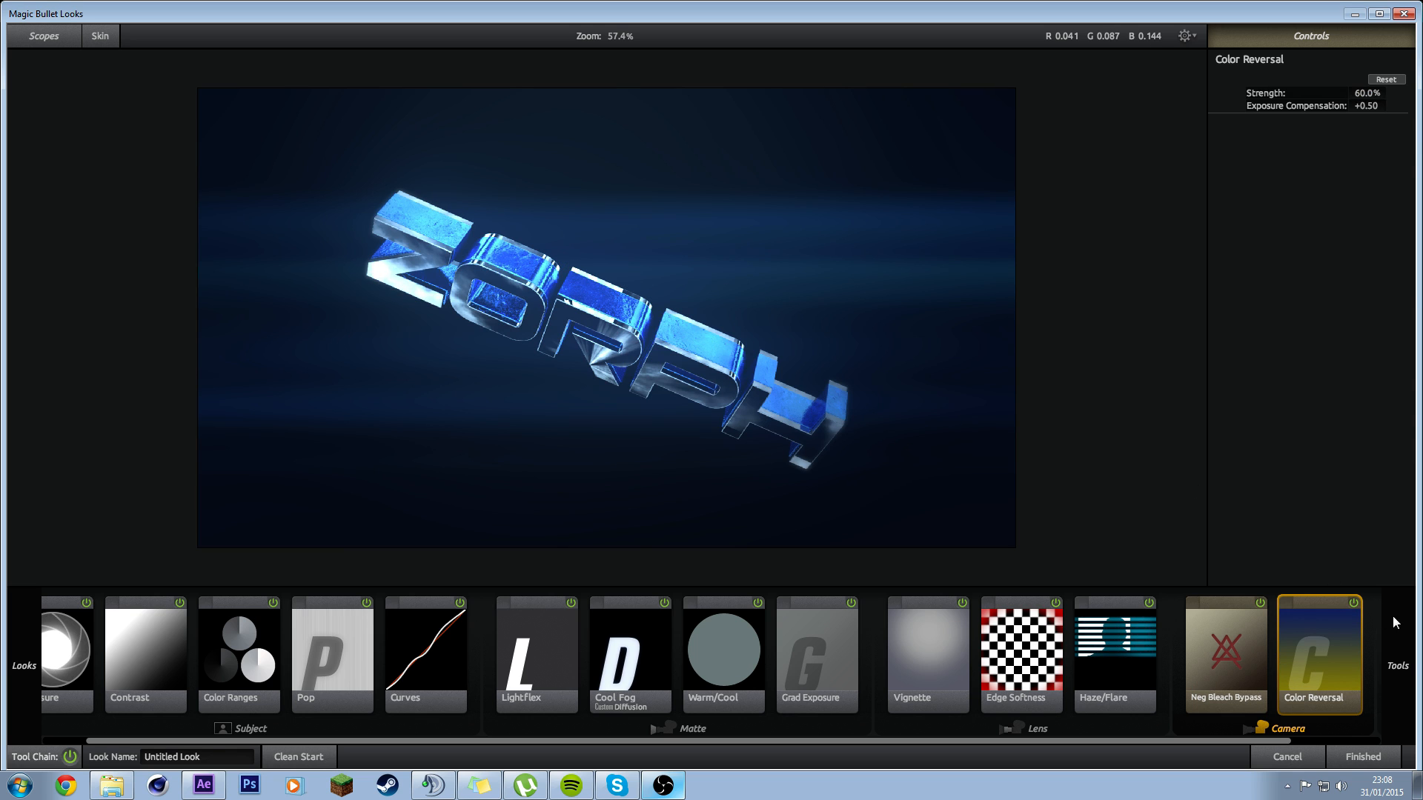
Step: Add an Auto Shoulder tool to the Post stage and switch it off and on to compare its effect
mouse_move(1393, 616)
click(1350, 574)
scroll(1327, 369, up, 2)
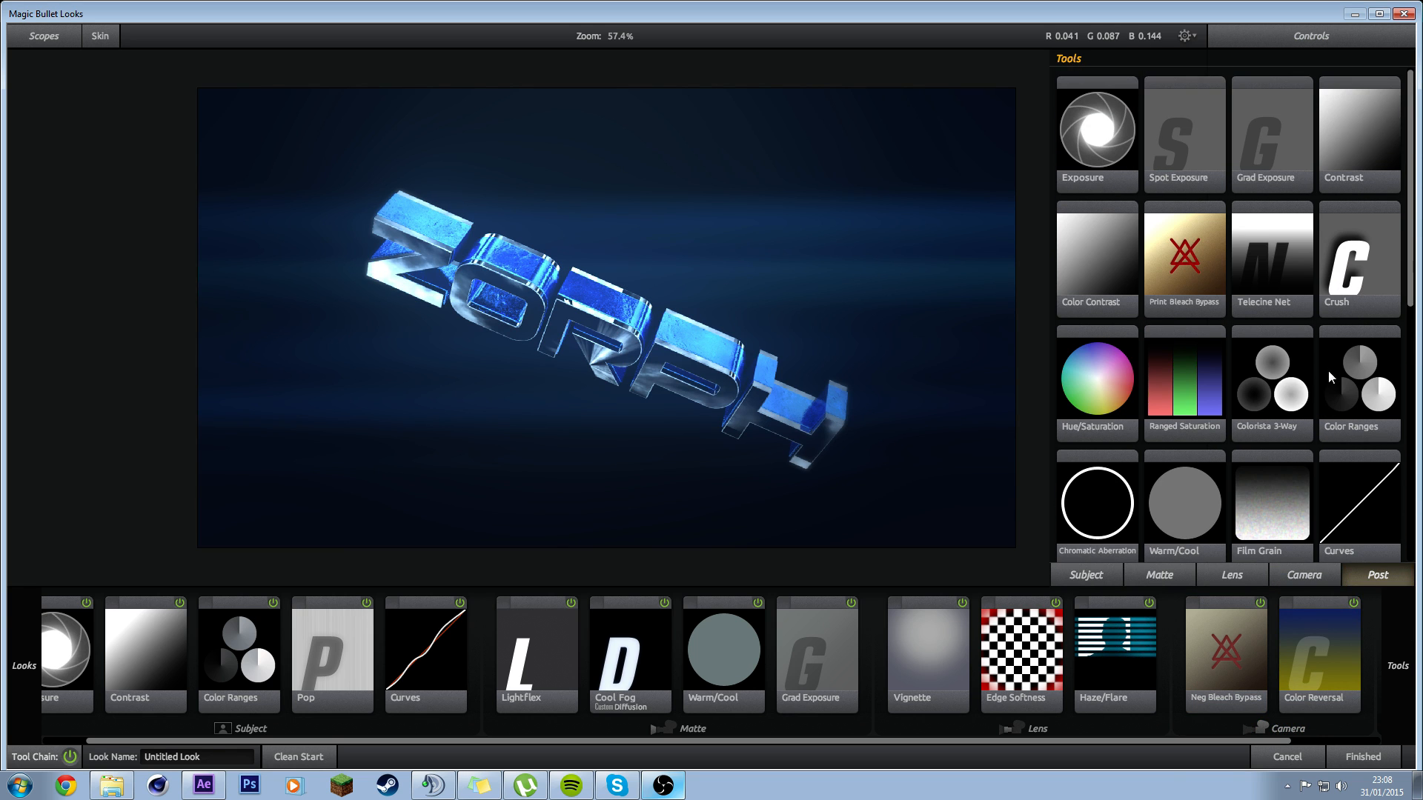
scroll(1291, 220, down, 4)
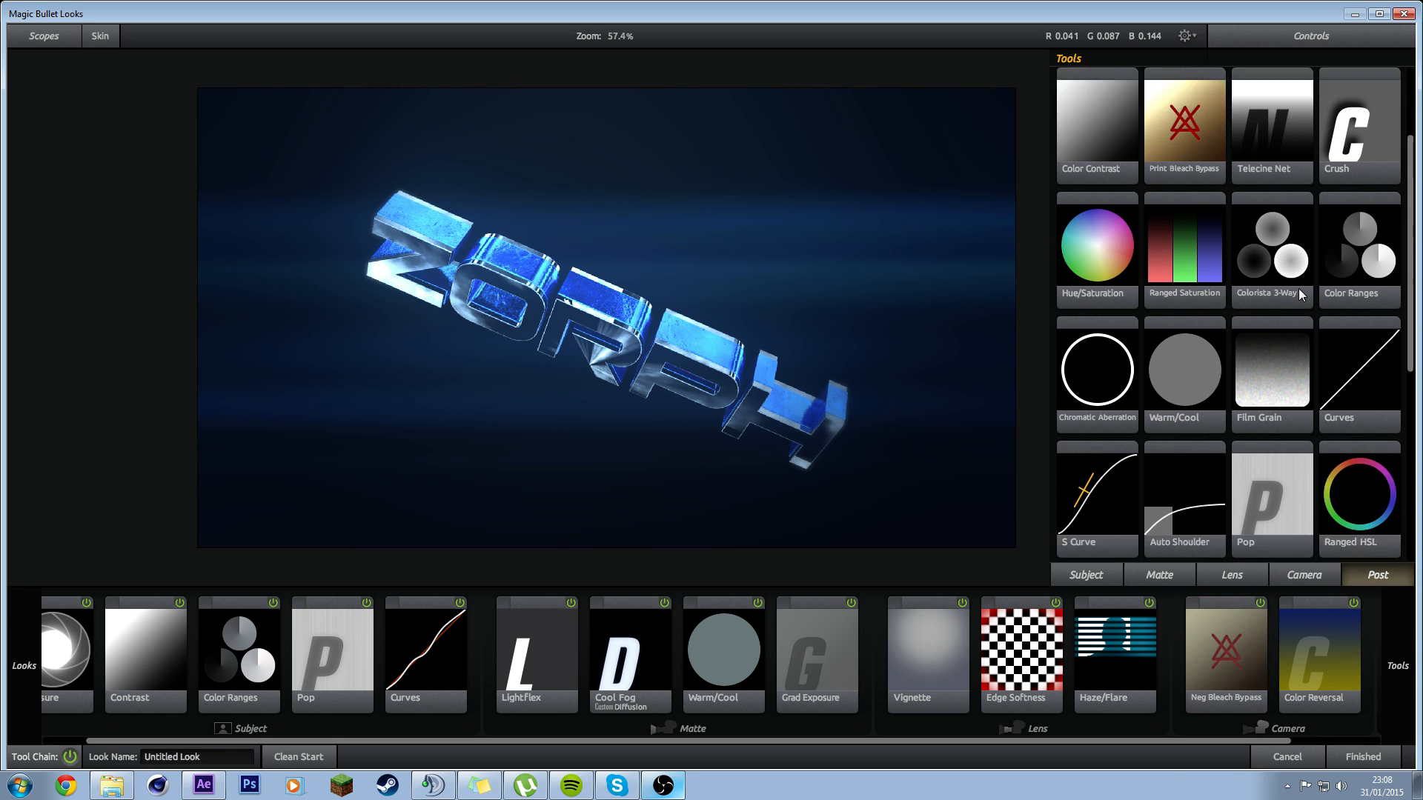
drag(1184, 354, 1336, 628)
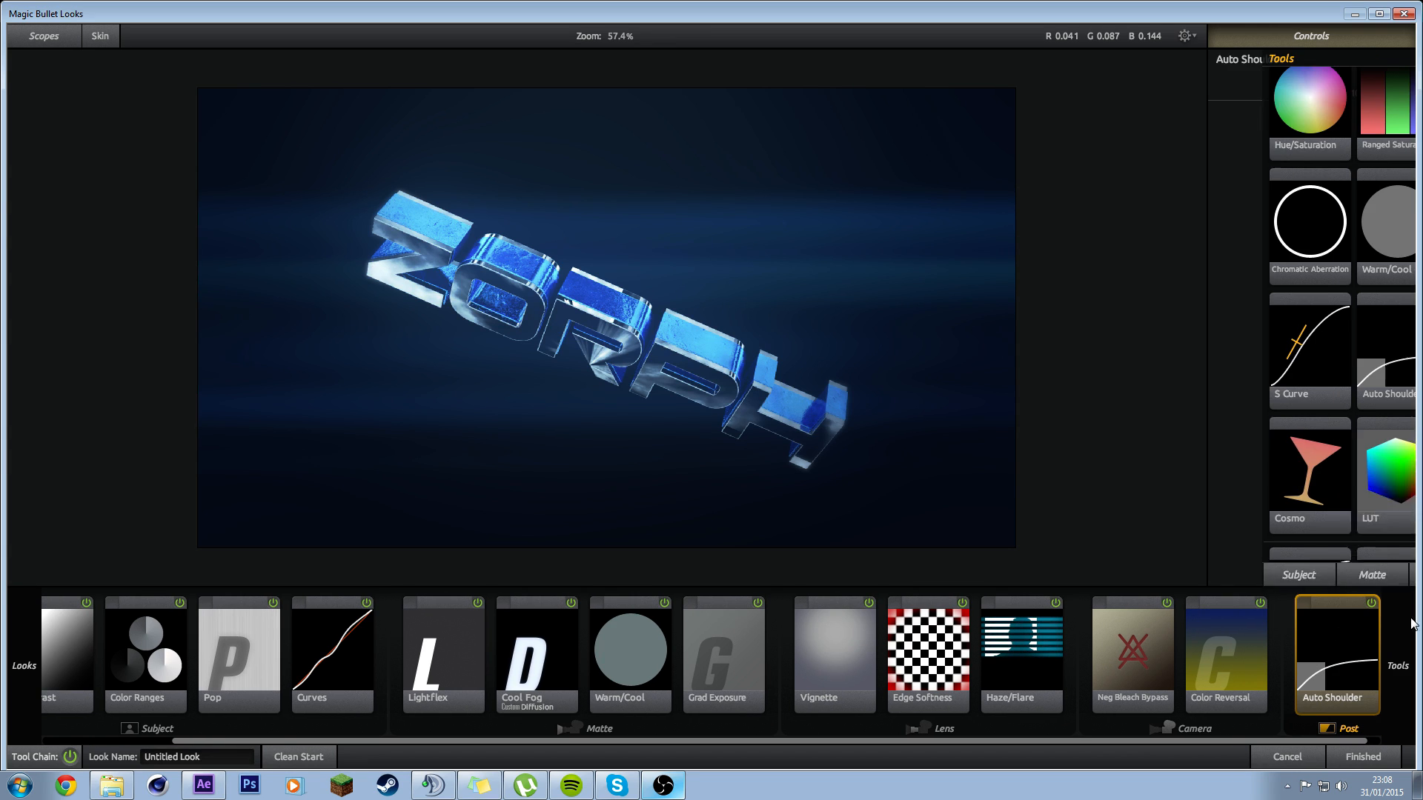
click(1368, 606)
click(1367, 606)
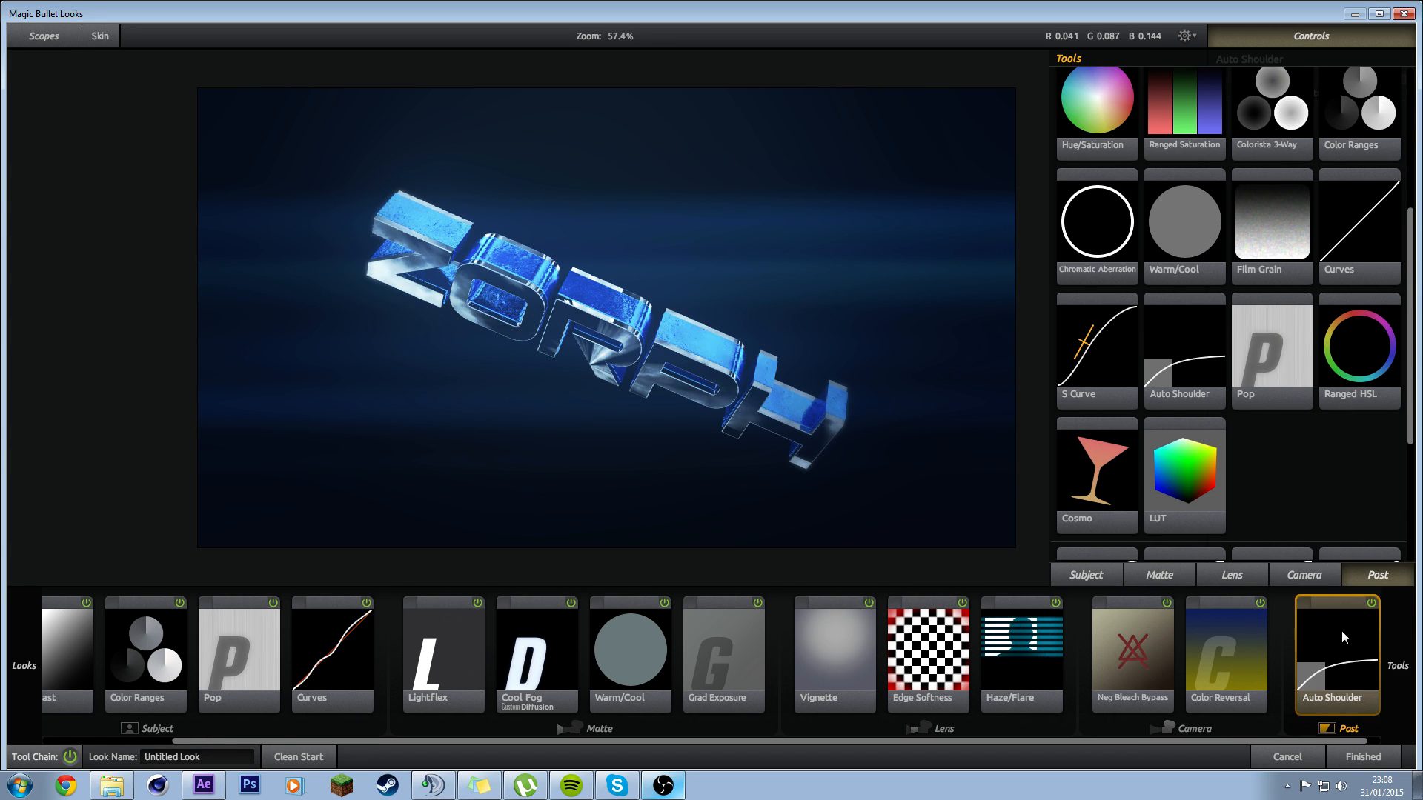
Step: Add a Print Bleach Bypass tool after Auto Shoulder in the Post stage and set its Silver Retention to 10.0%
mouse_move(1408, 582)
scroll(1273, 371, up, 5)
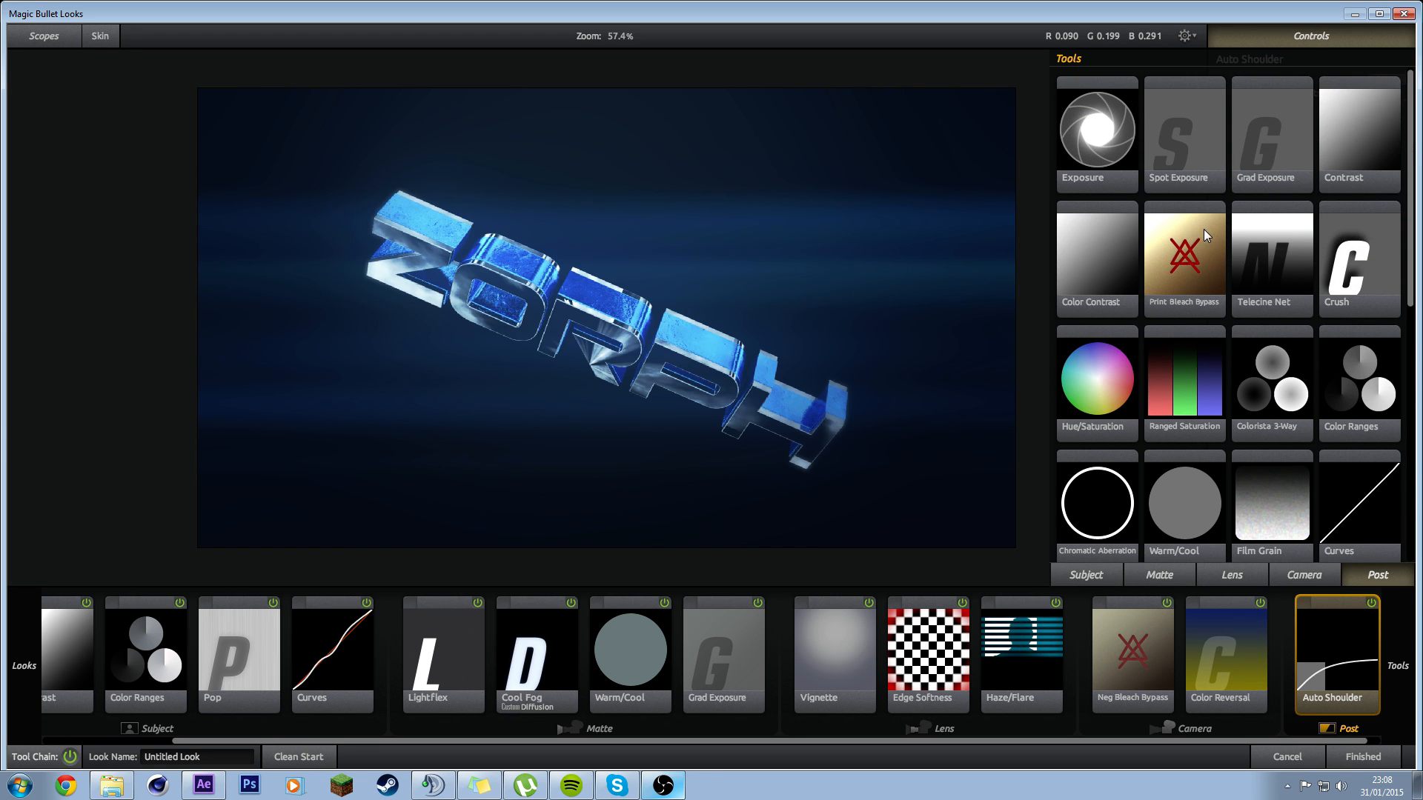
drag(1204, 229, 1349, 635)
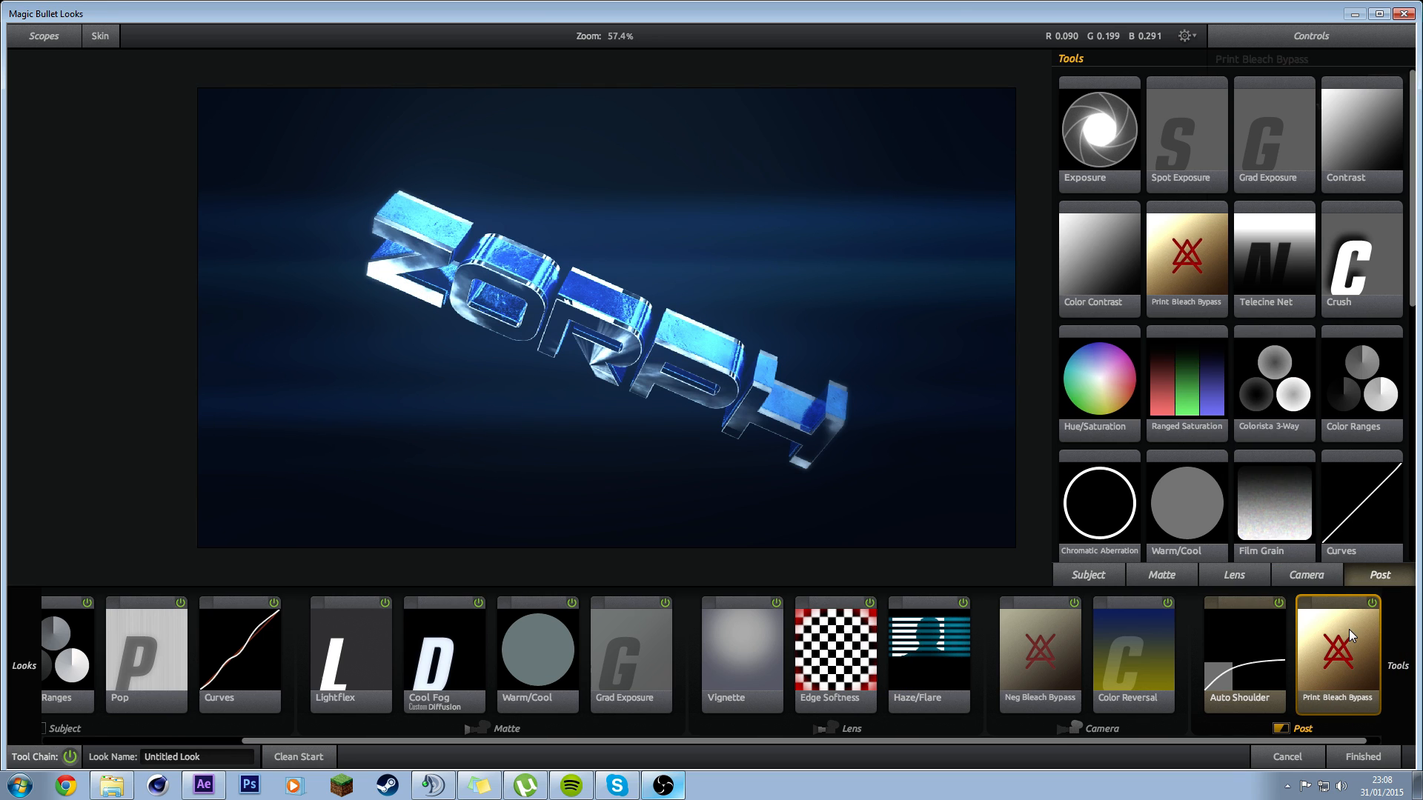
click(1372, 94)
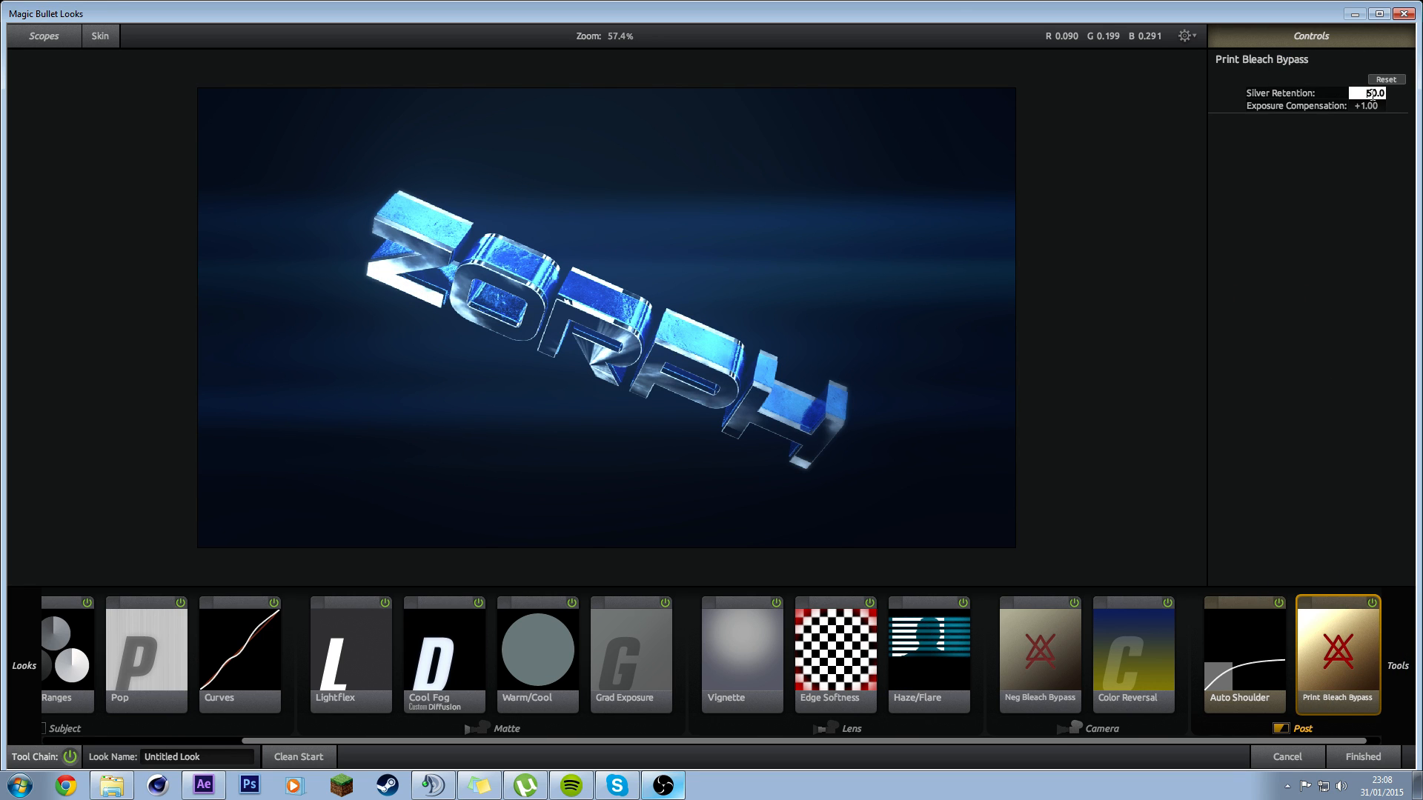
key(BackSpace)
text(10)
key(Return)
Step: Lower the Print Bleach Bypass Exposure Compensation to -0.70 and its Silver Retention to 0.0%
click(1374, 109)
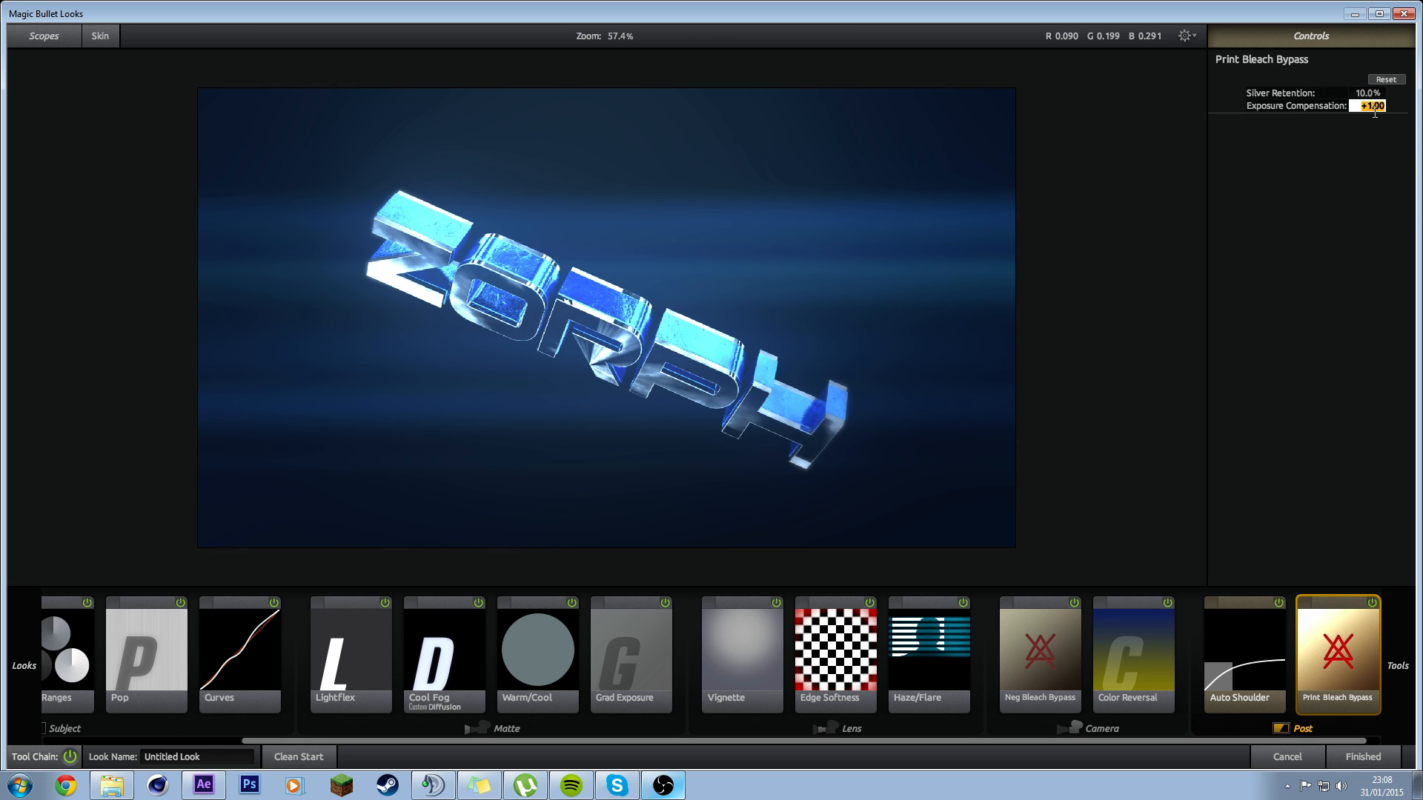
text(-0.4)
key(Return)
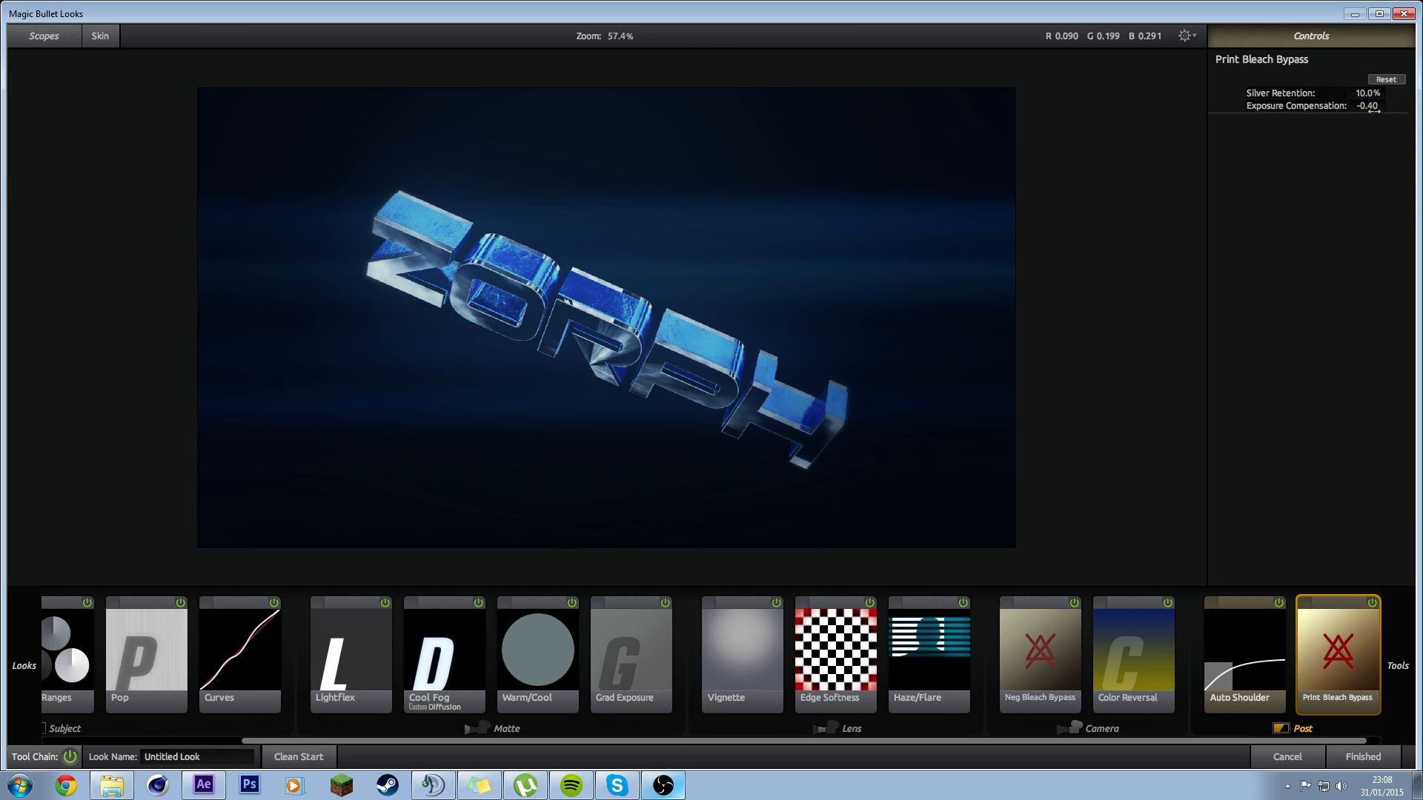
drag(1350, 97, 1330, 109)
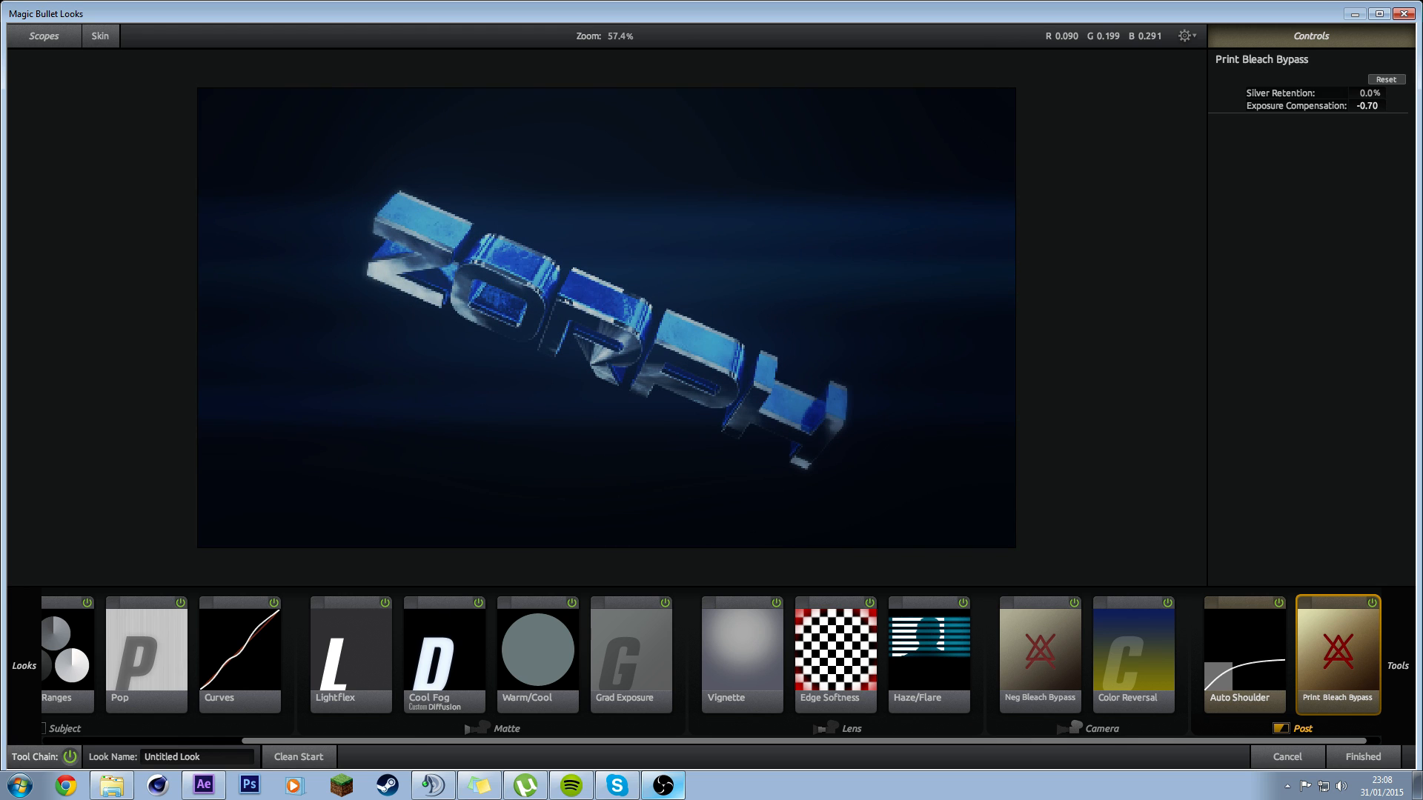
Step: Add a Telecine Net tool right after Auto Shoulder in the Post stage and set its Strength to 50.0%
mouse_move(1407, 367)
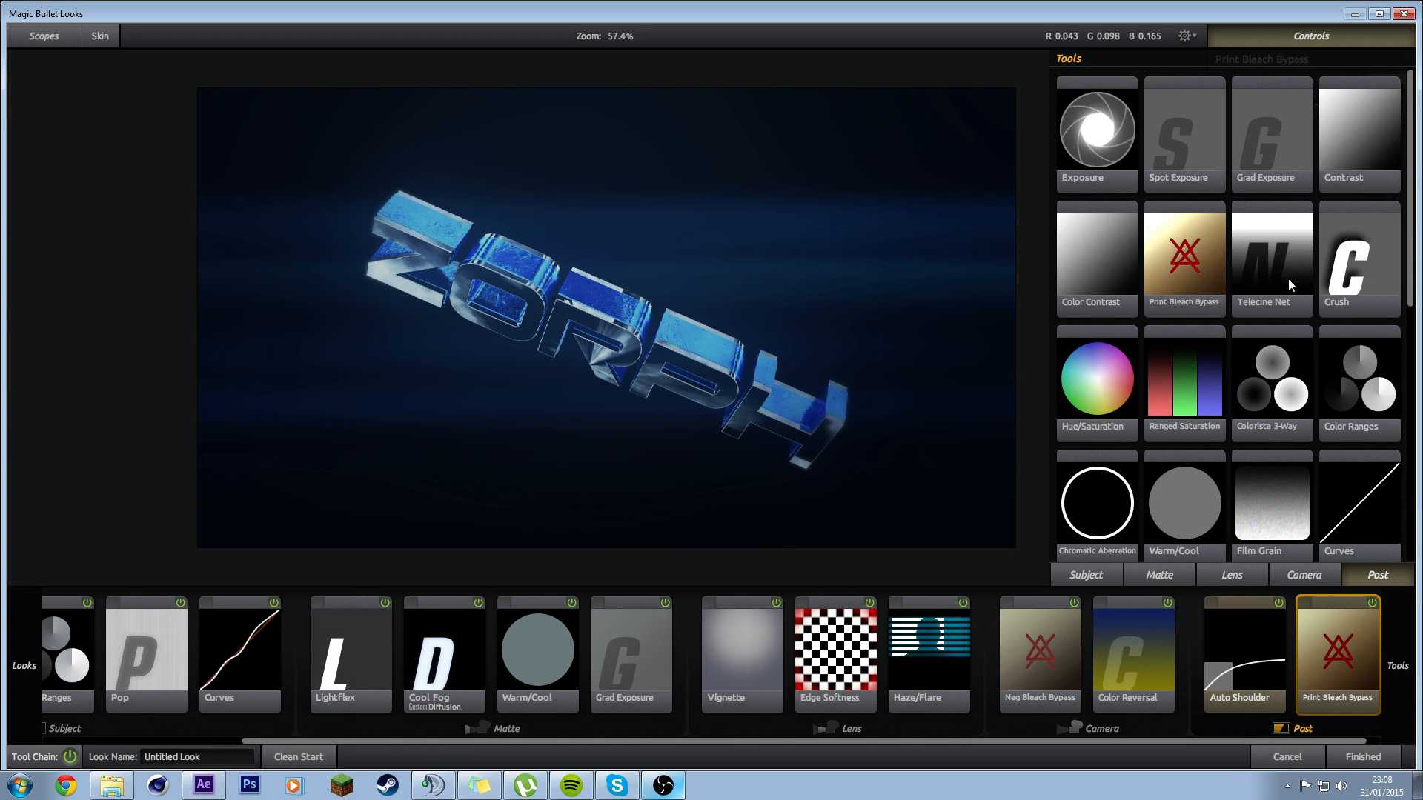
click(1287, 273)
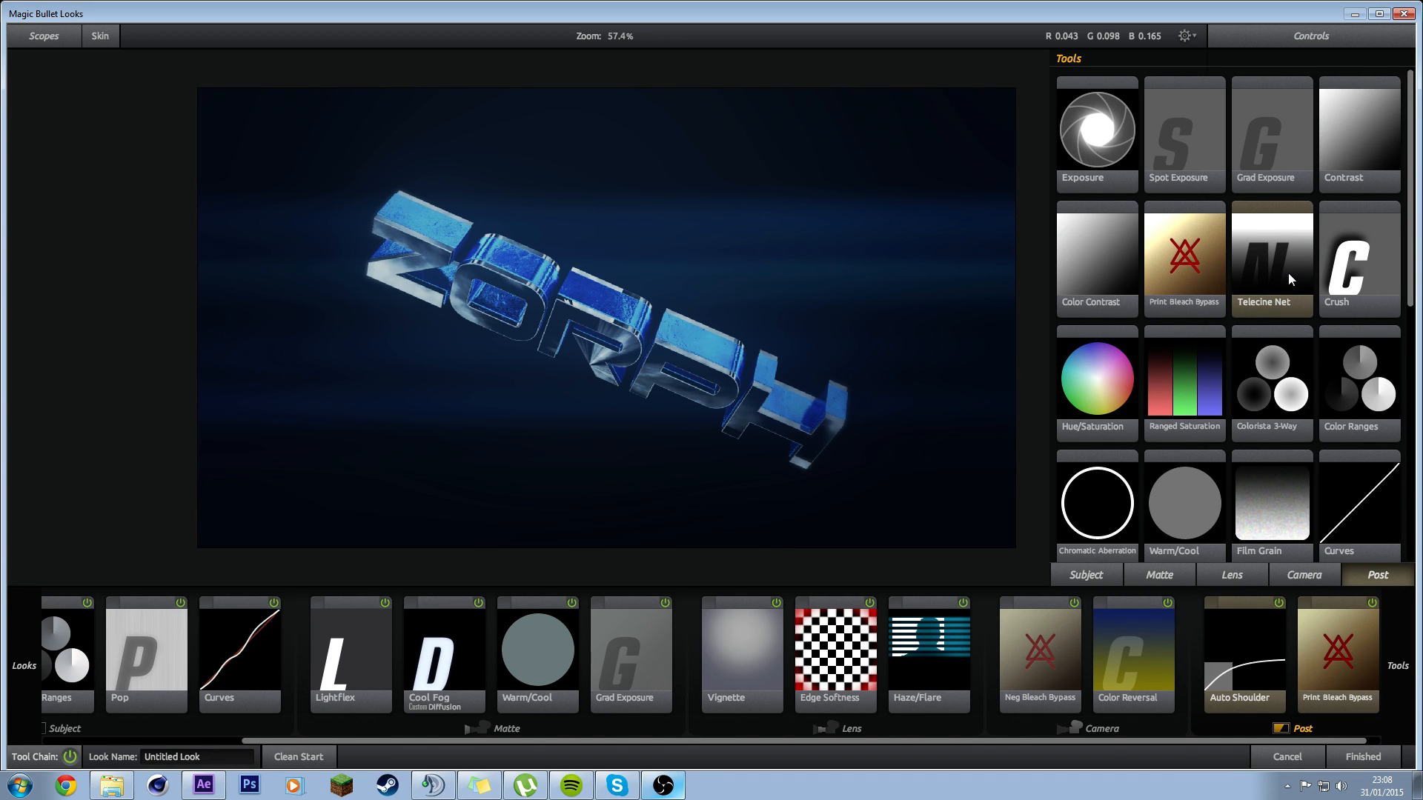
drag(1287, 274, 1336, 660)
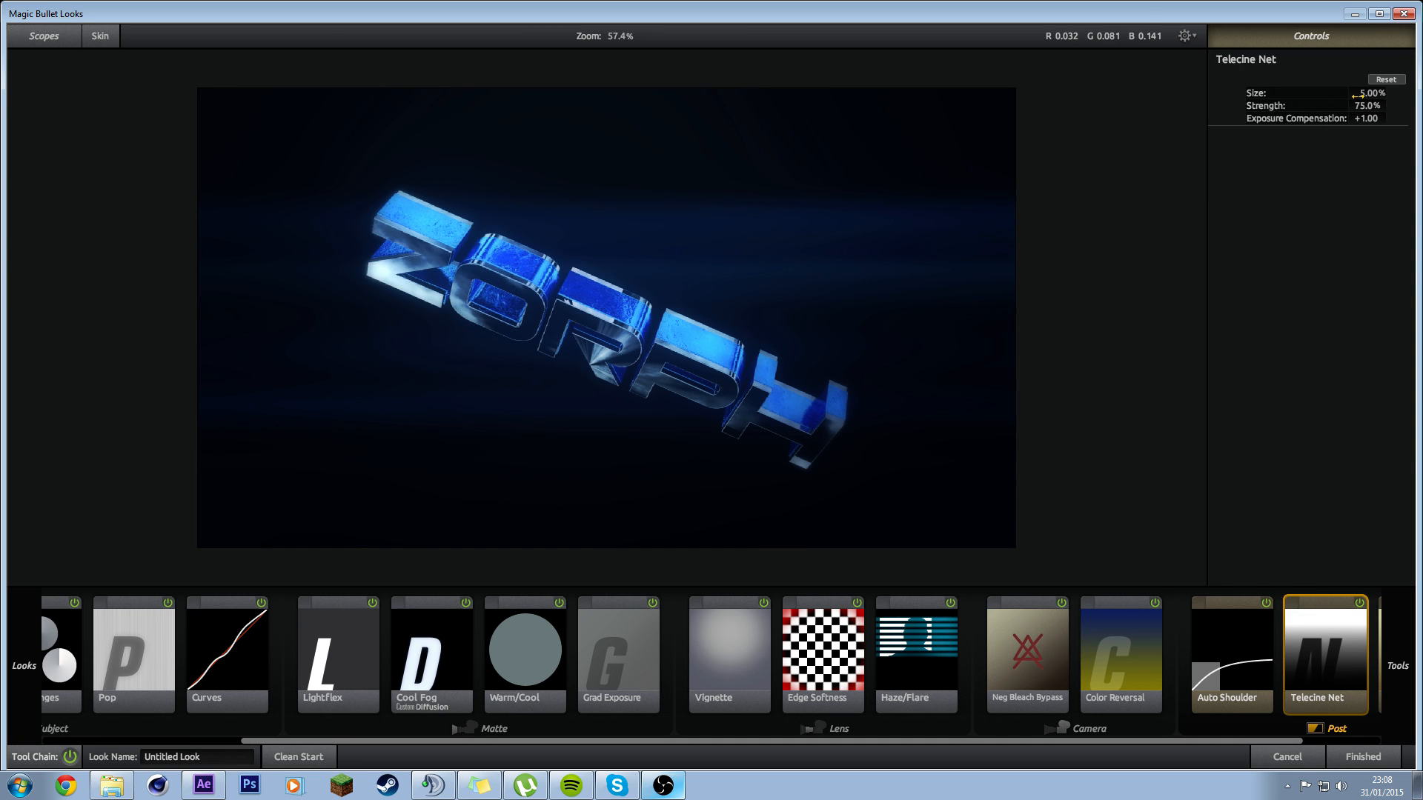
drag(1364, 105, 1345, 105)
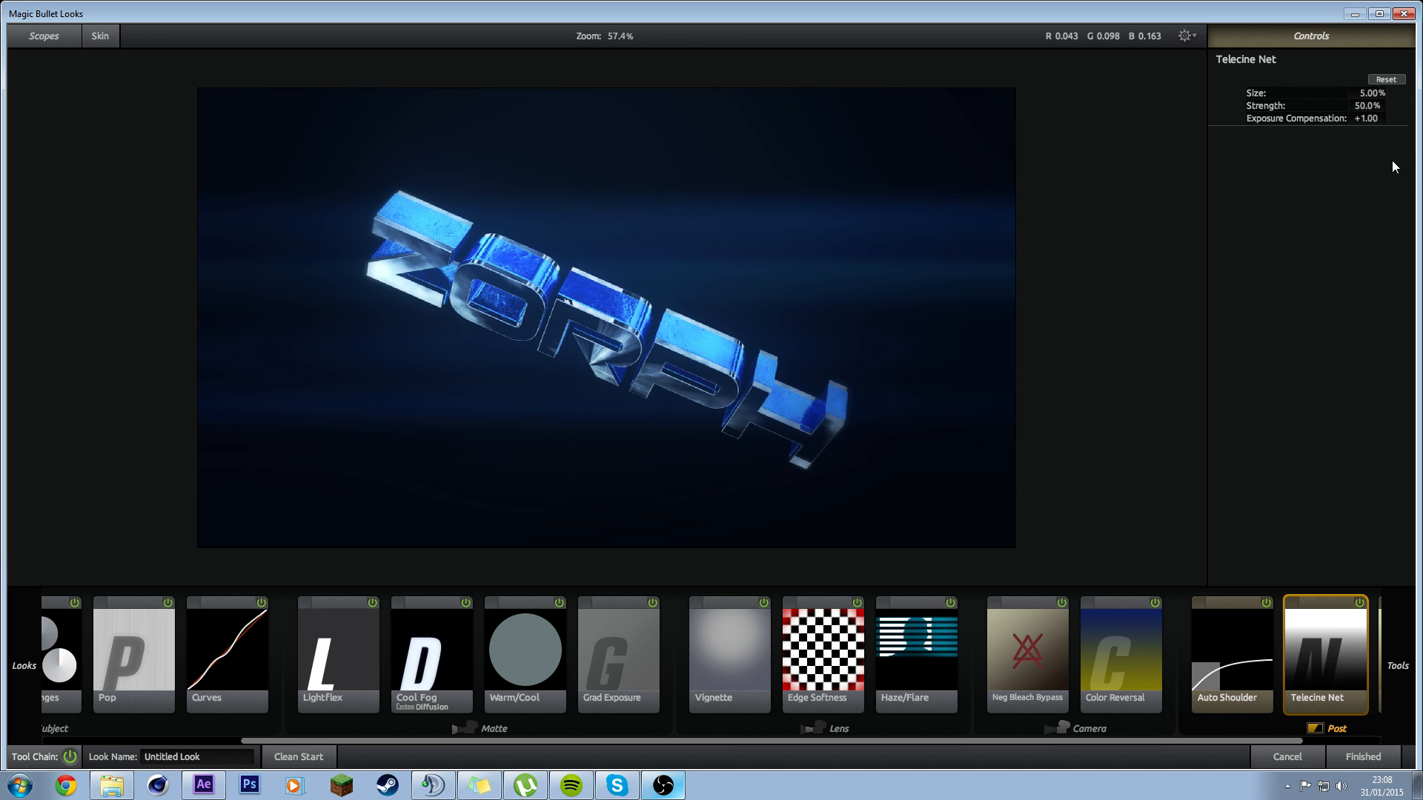
drag(1280, 743, 887, 744)
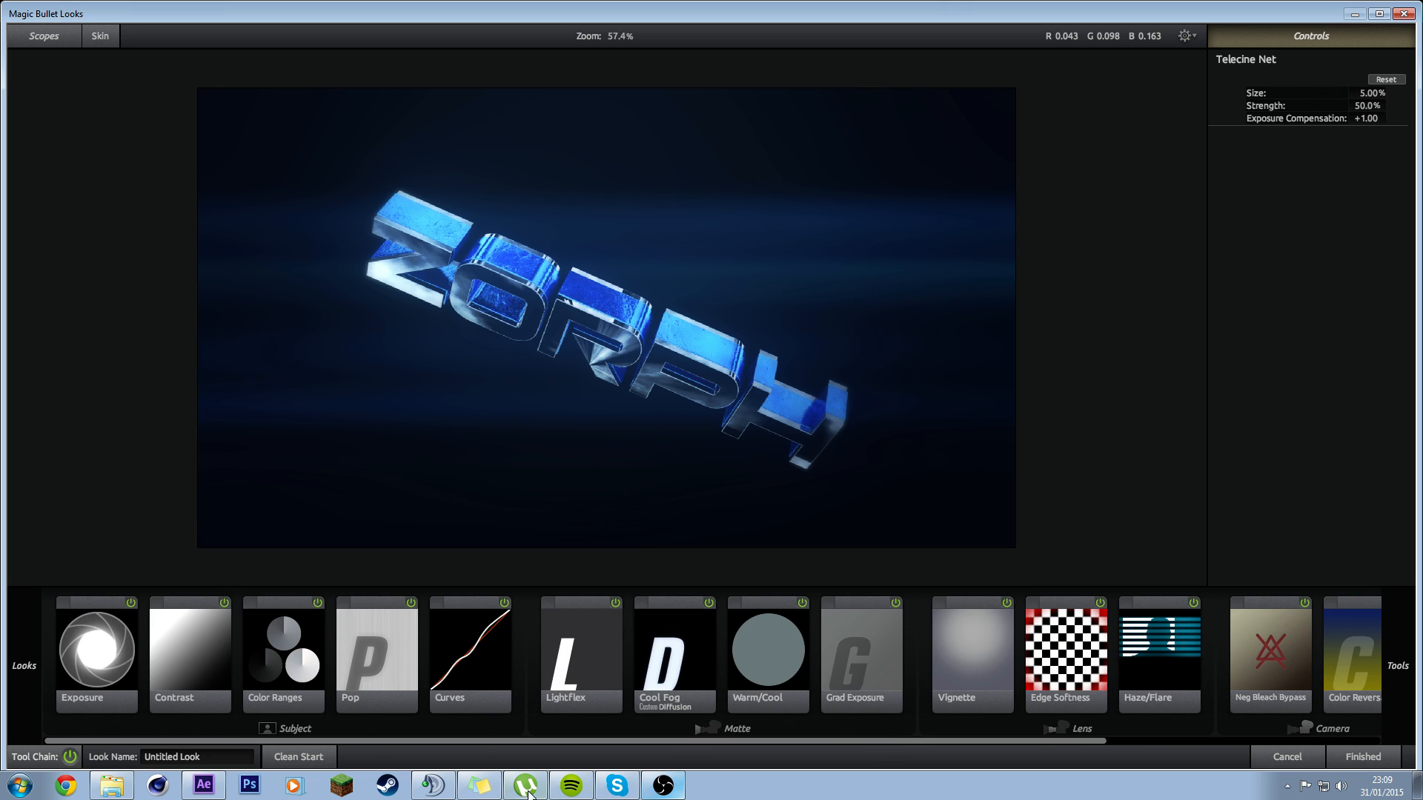
drag(402, 741, 226, 762)
click(223, 757)
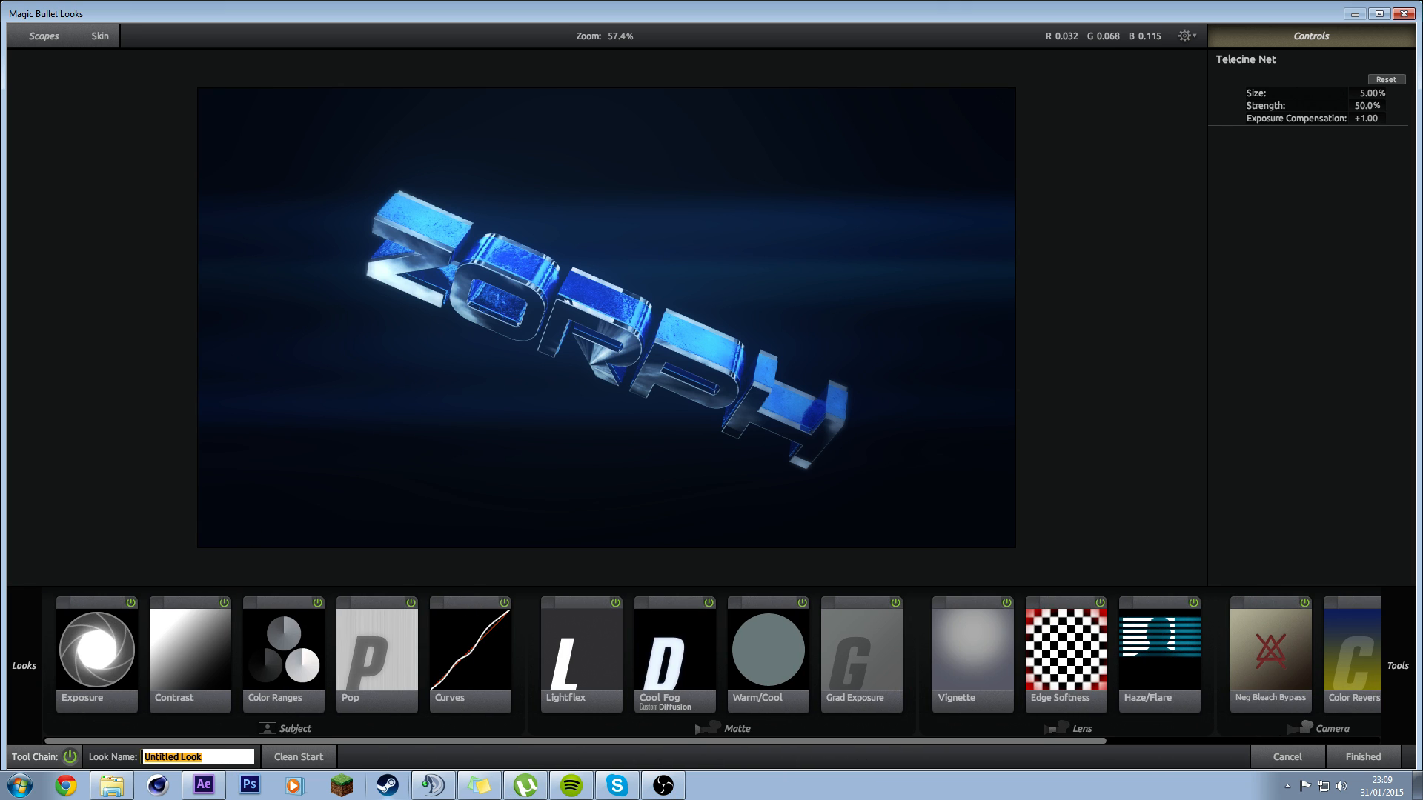
text(Tutorila)
key(BackSpace)
key(BackSpace)
text(al CC Leave In Desc)
key(Escape)
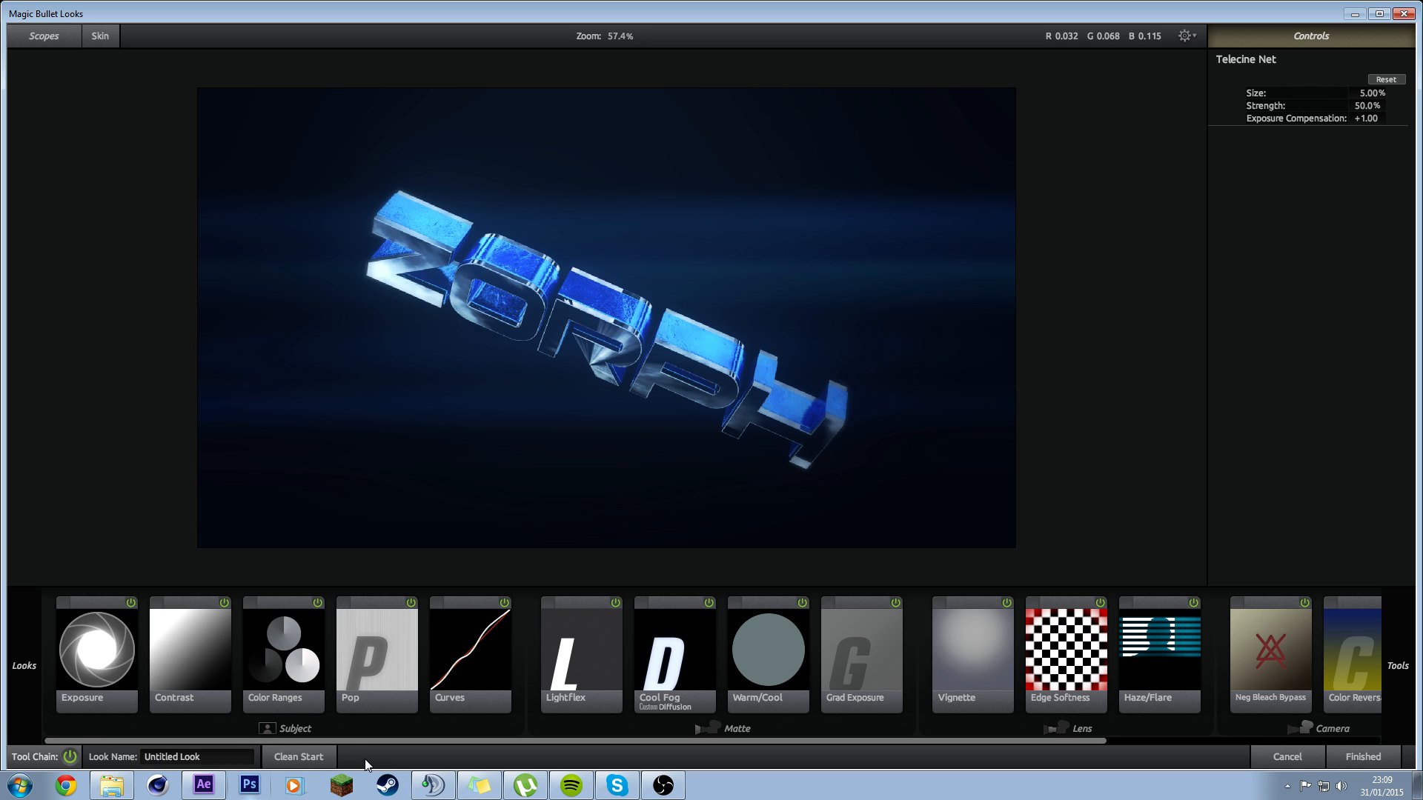
Step: Name the look "Leave in Decs" and check for it among the custom looks
mouse_move(25, 665)
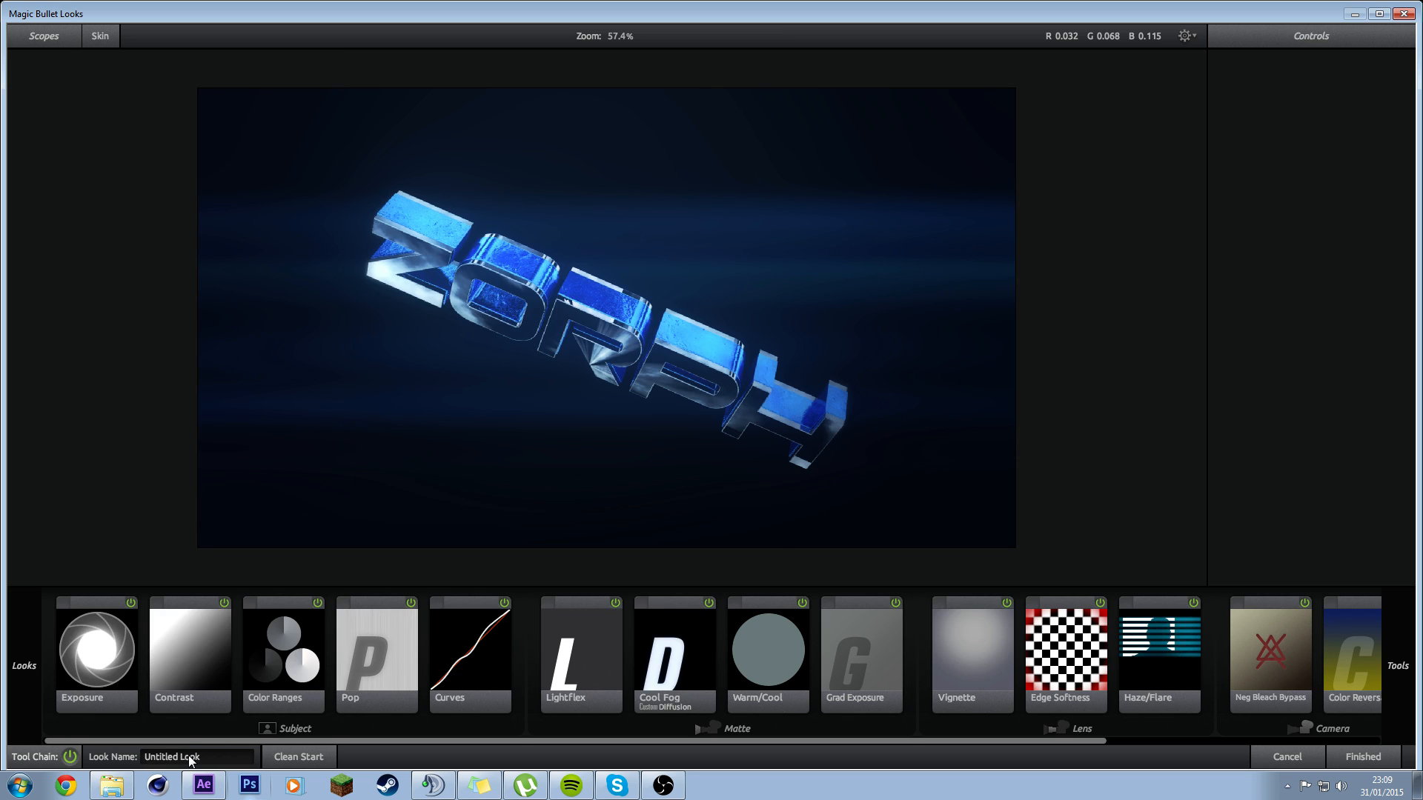
click(214, 758)
text(Leave in Decs)
key(Return)
mouse_move(9, 658)
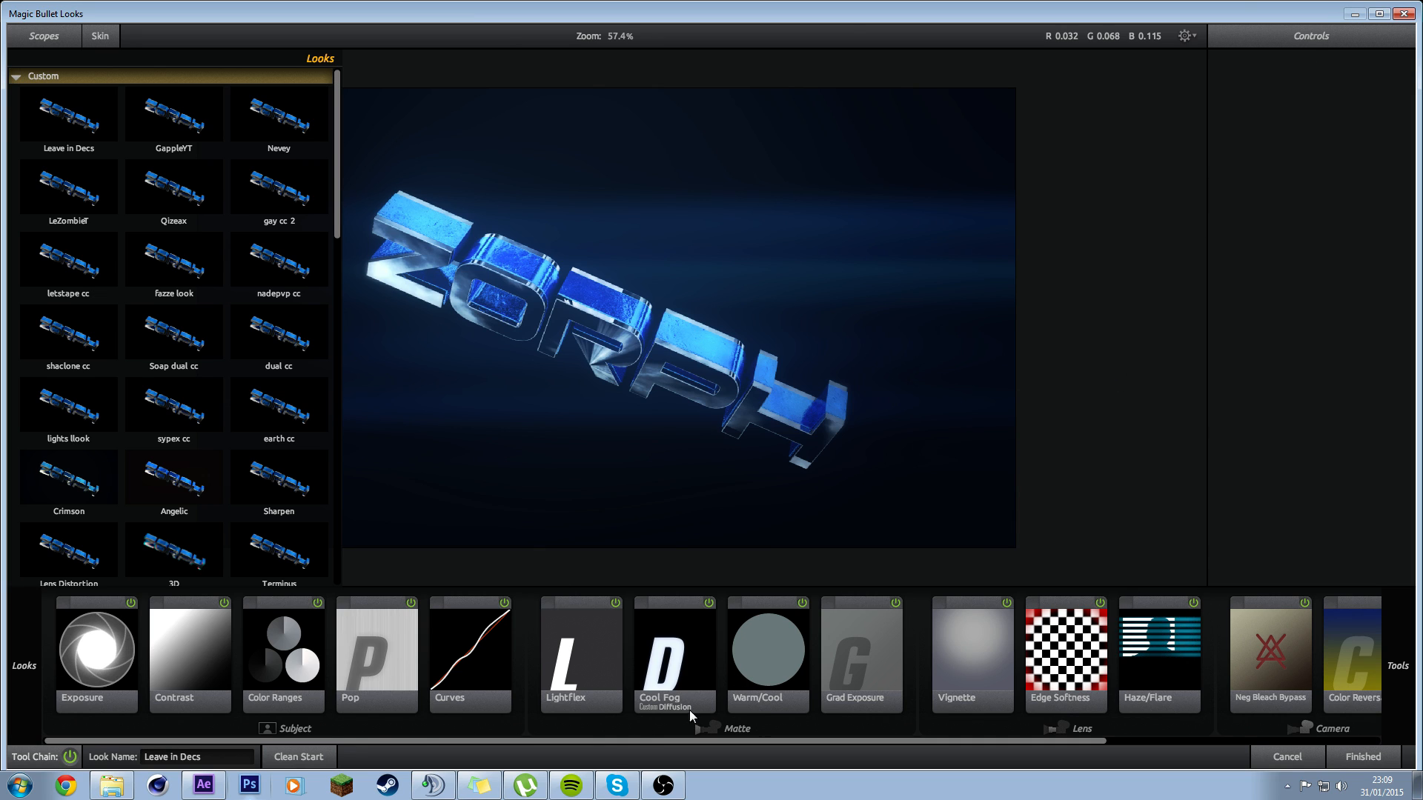
click(616, 785)
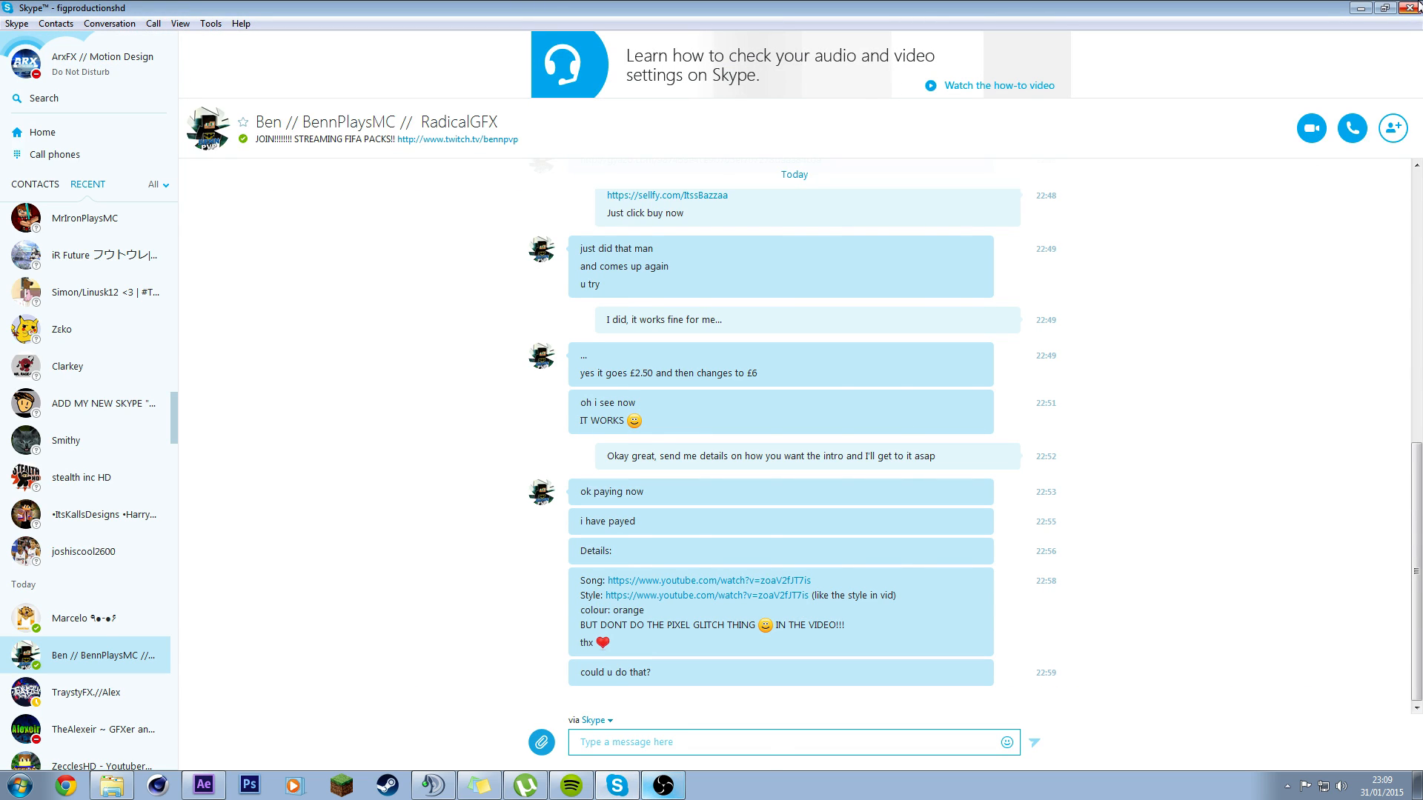
click(1361, 8)
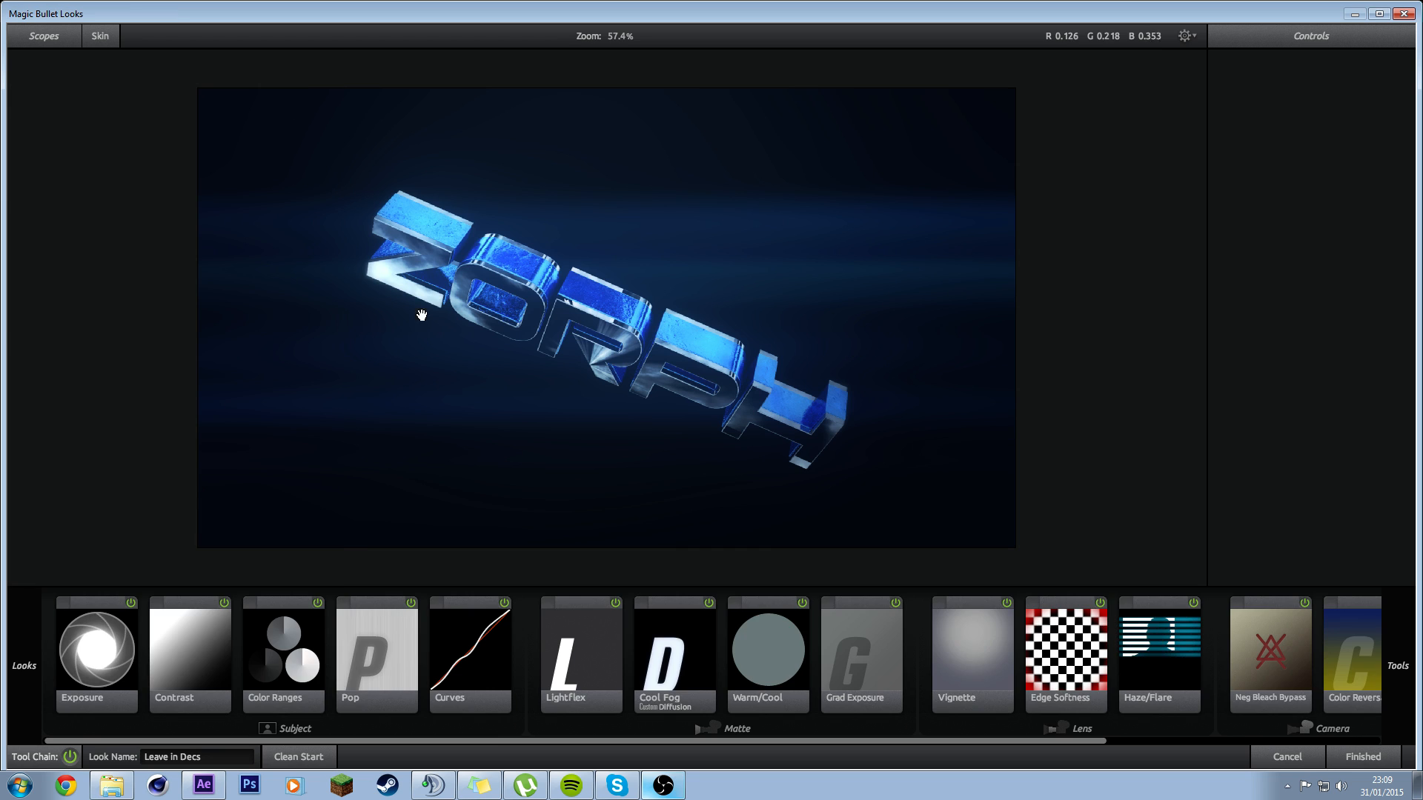
Step: Finish the look so it applies to the adjustment layer and switch back to After Effects
click(1363, 756)
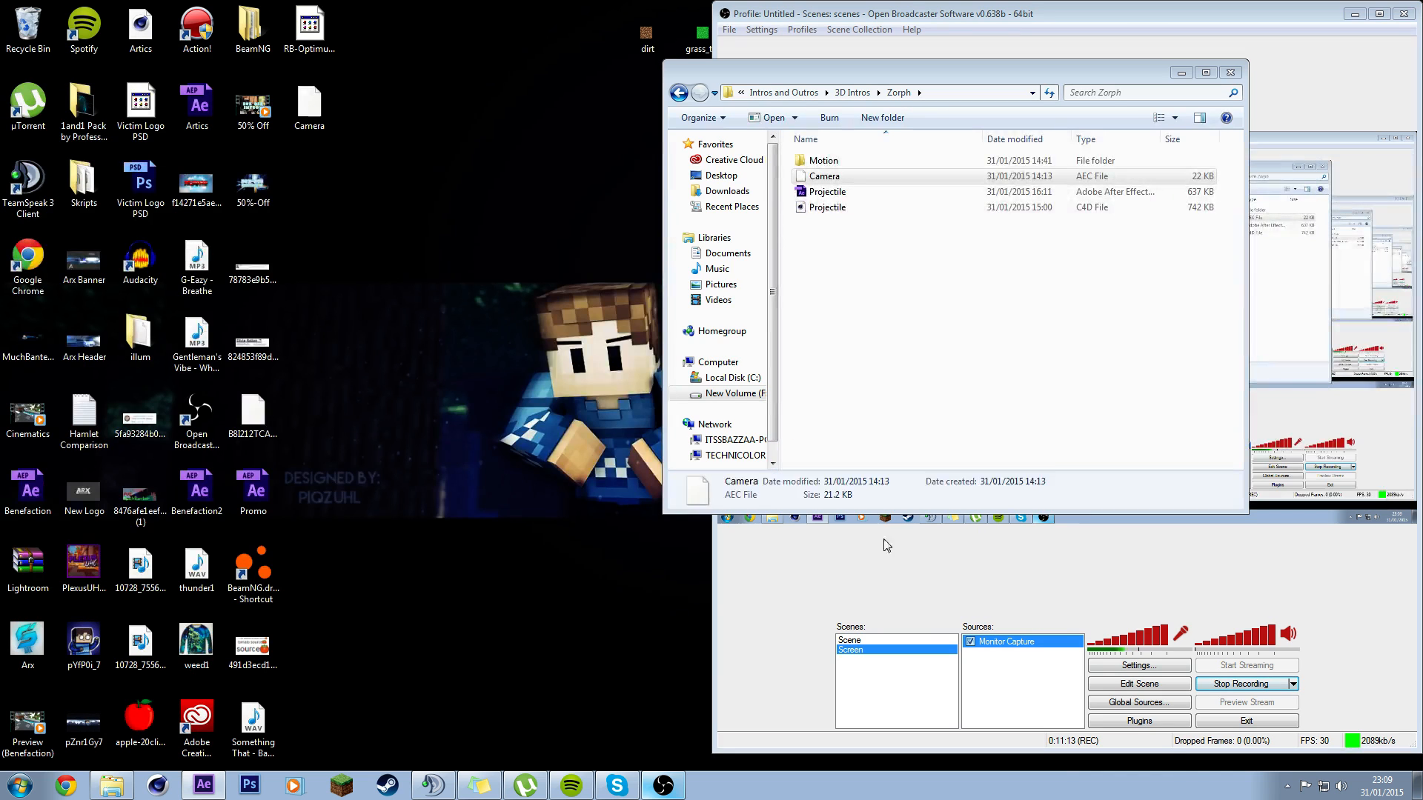
click(204, 784)
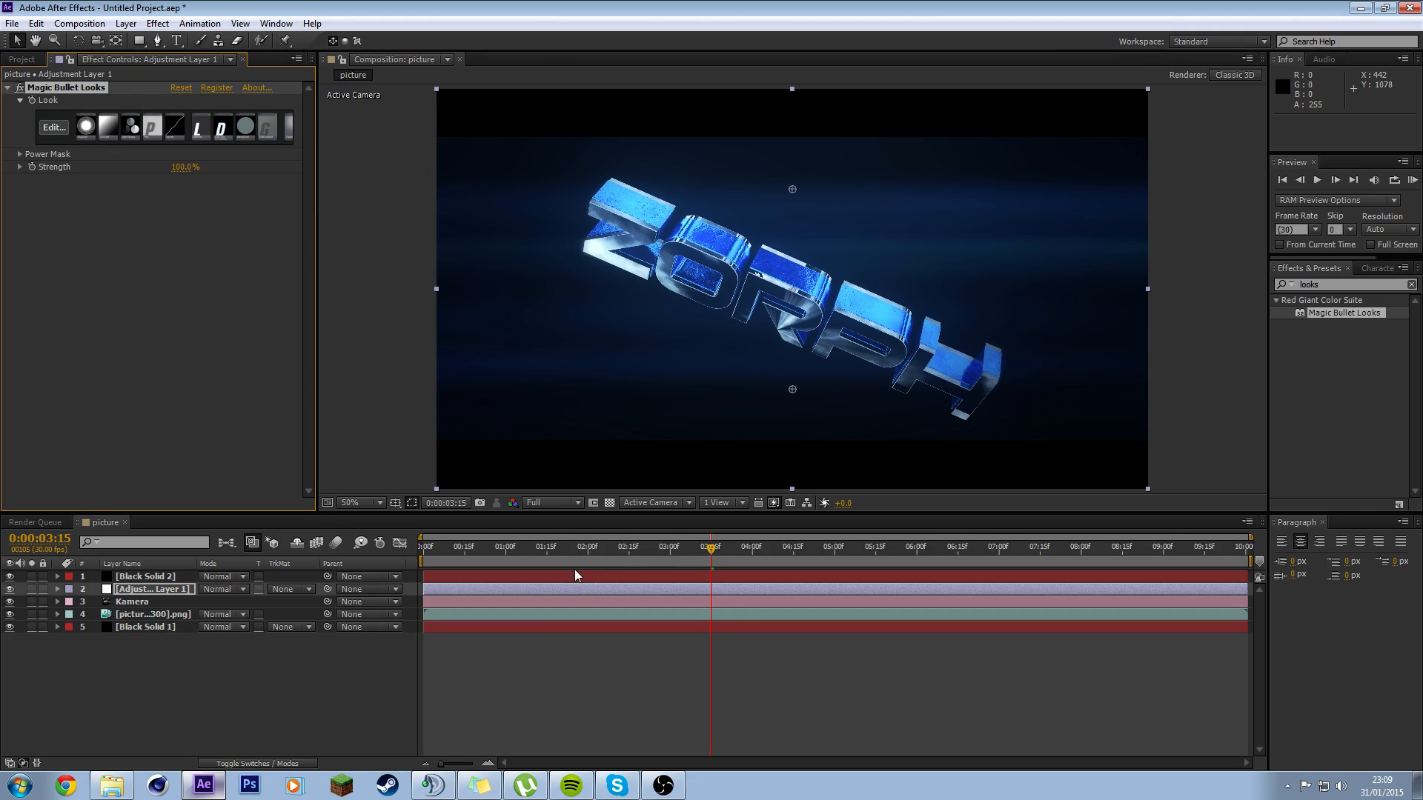
Step: Move the current time to 0:00:03:19, deselect the layers and inspect the graded text at 100% magnification
drag(592, 549, 723, 563)
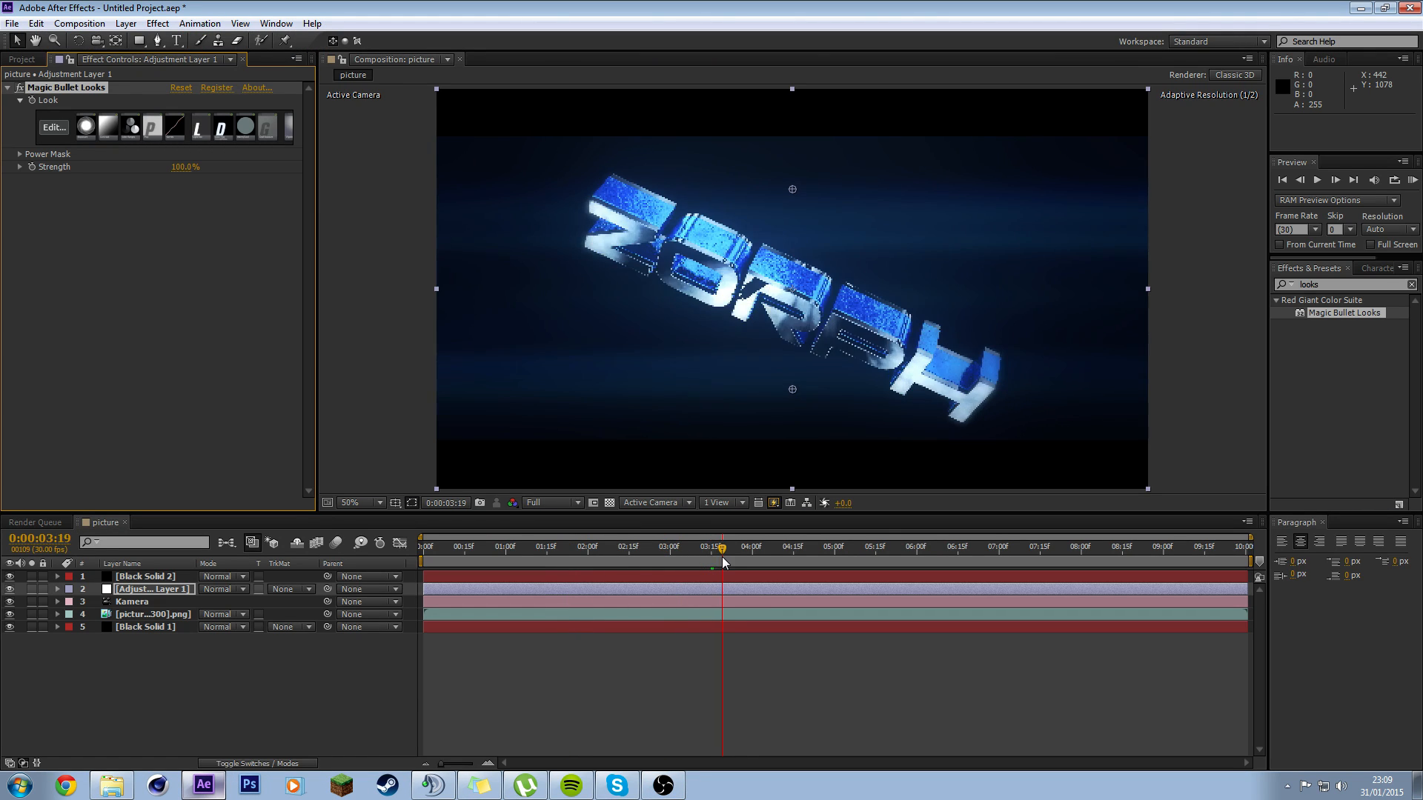
click(1207, 435)
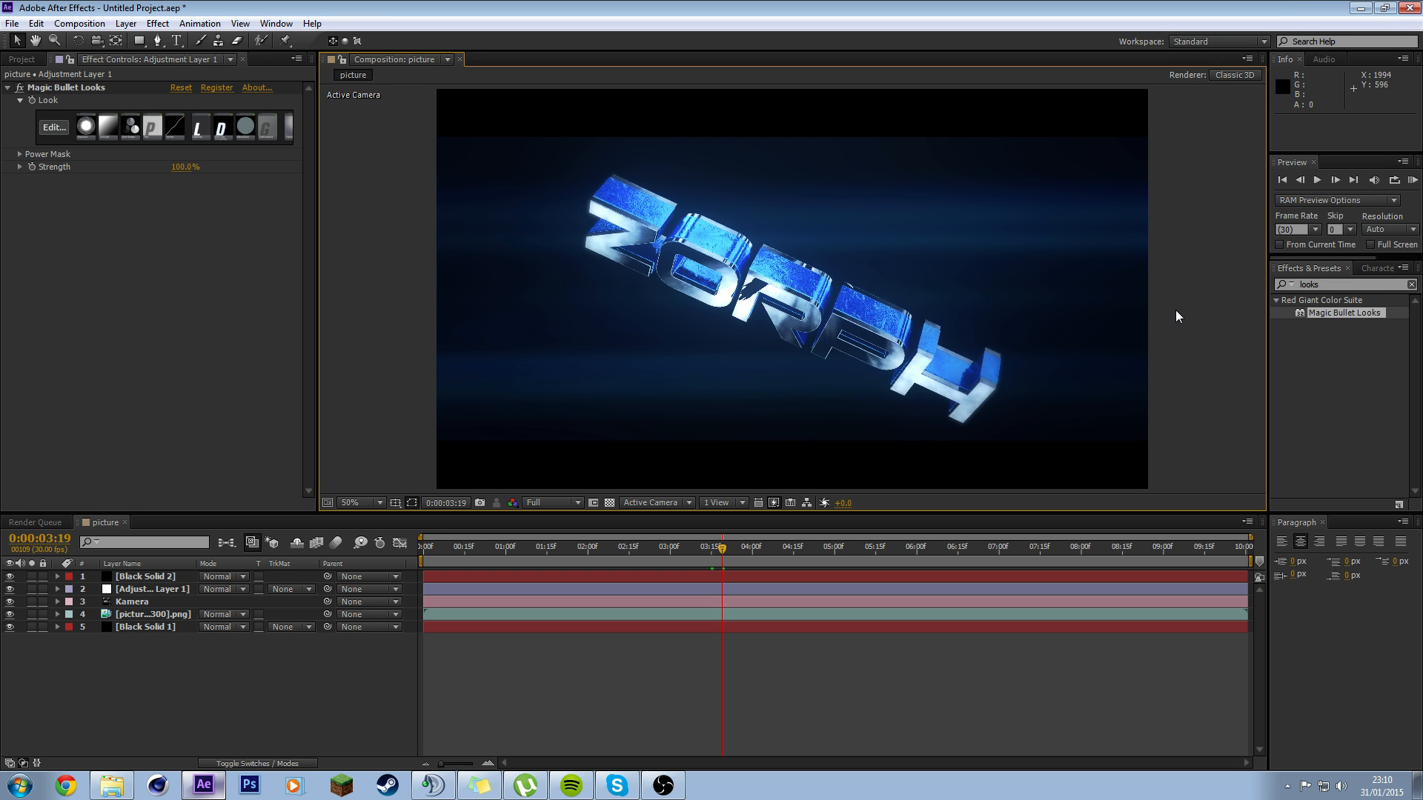
scroll(1172, 309, up, 1)
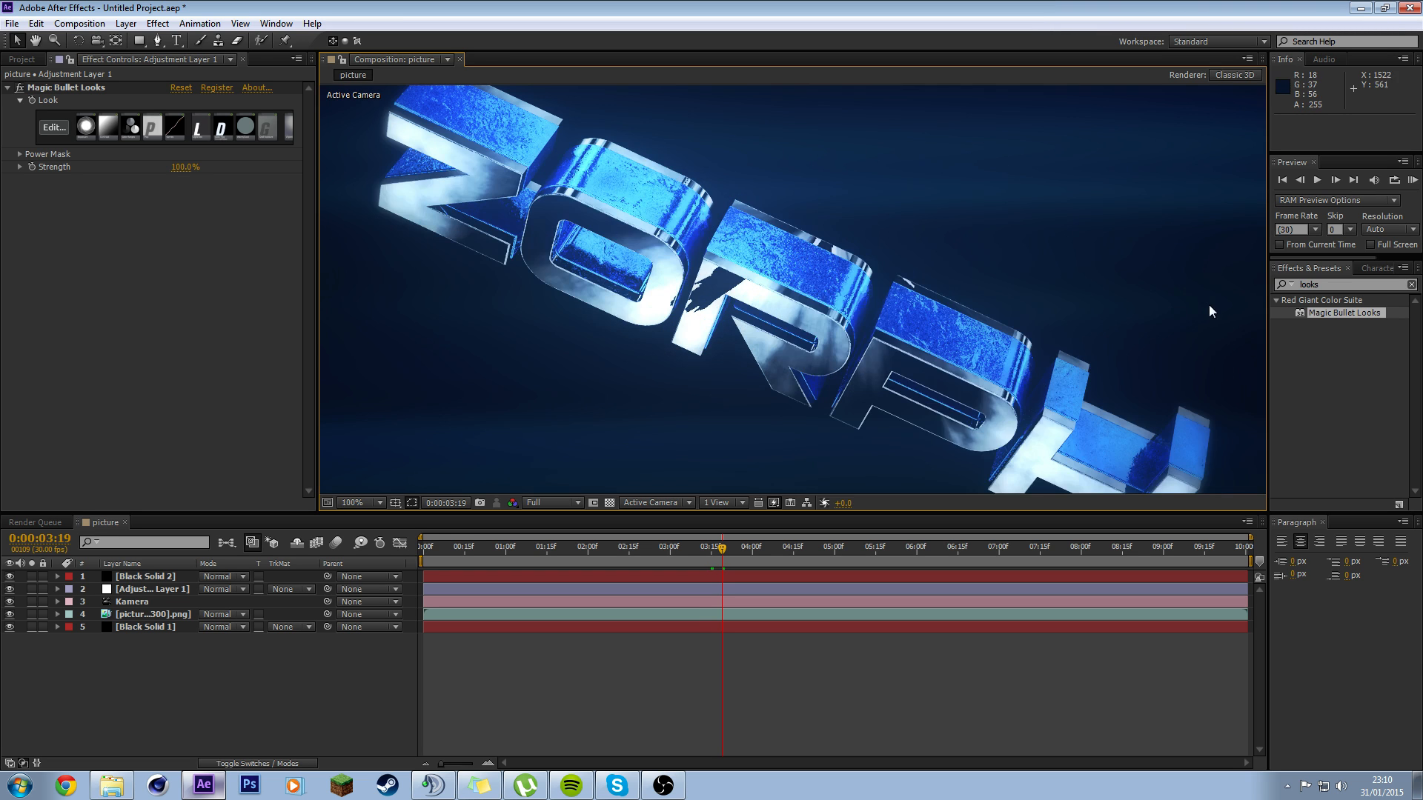